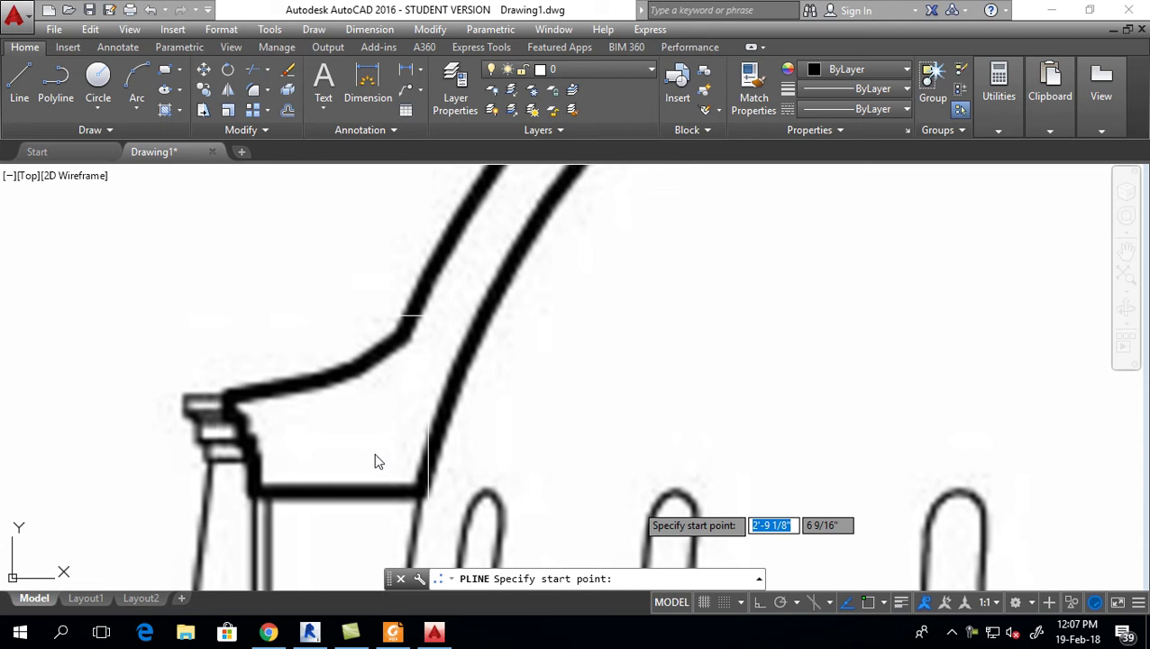
scroll(333, 393, "down", 1)
- Begin tracing the brim outline from its lower inner corner with straight and curved segments
scroll(372, 436, "up", 3)
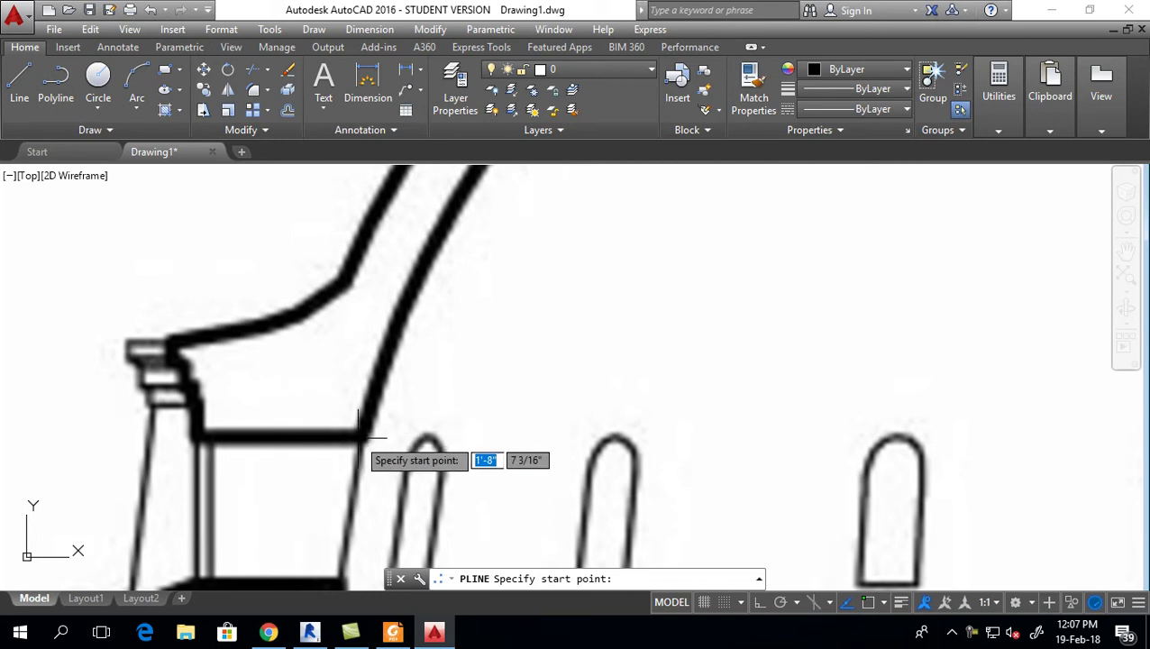
left_click(358, 440)
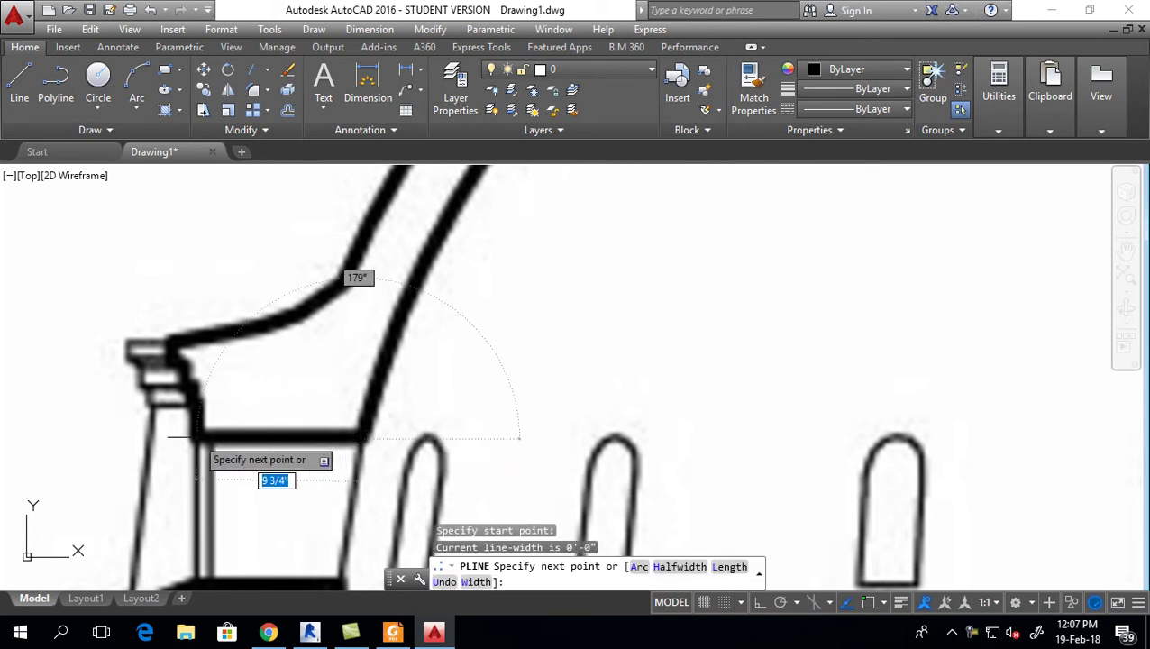
left_click(171, 343)
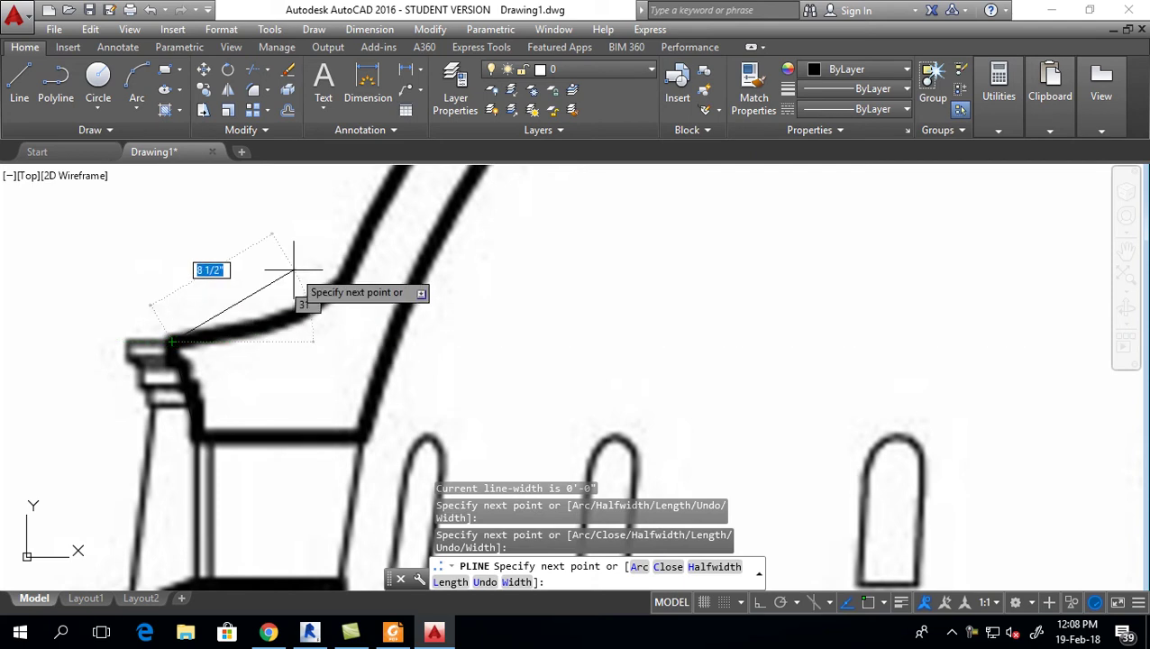
left_click(638, 567)
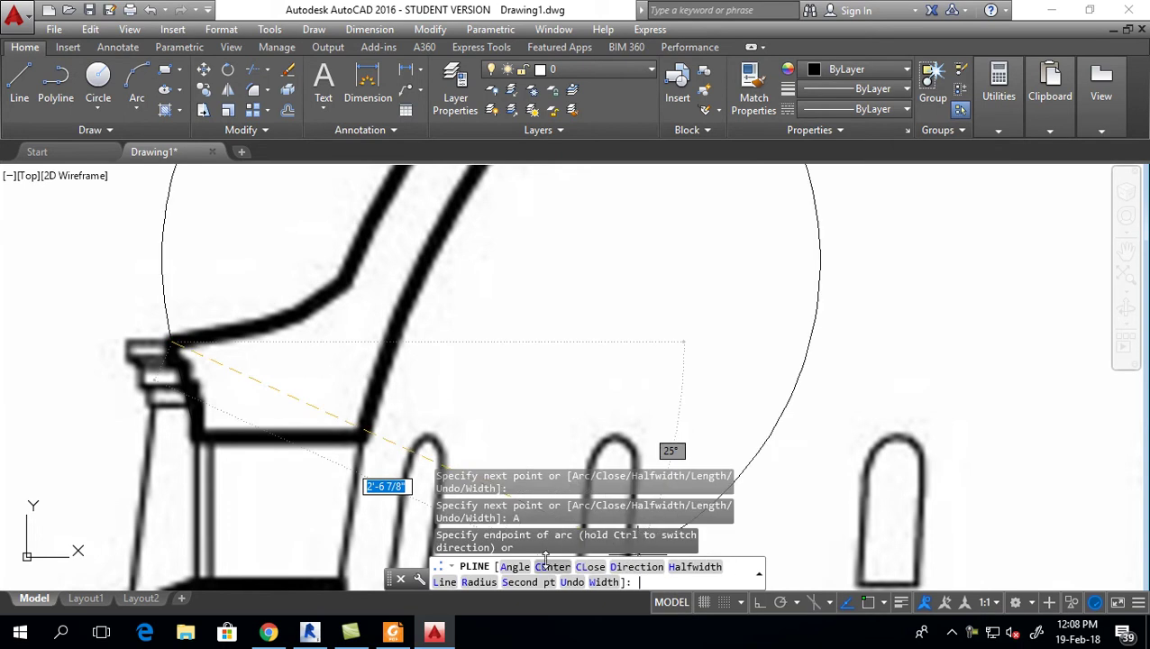
left_click(638, 567)
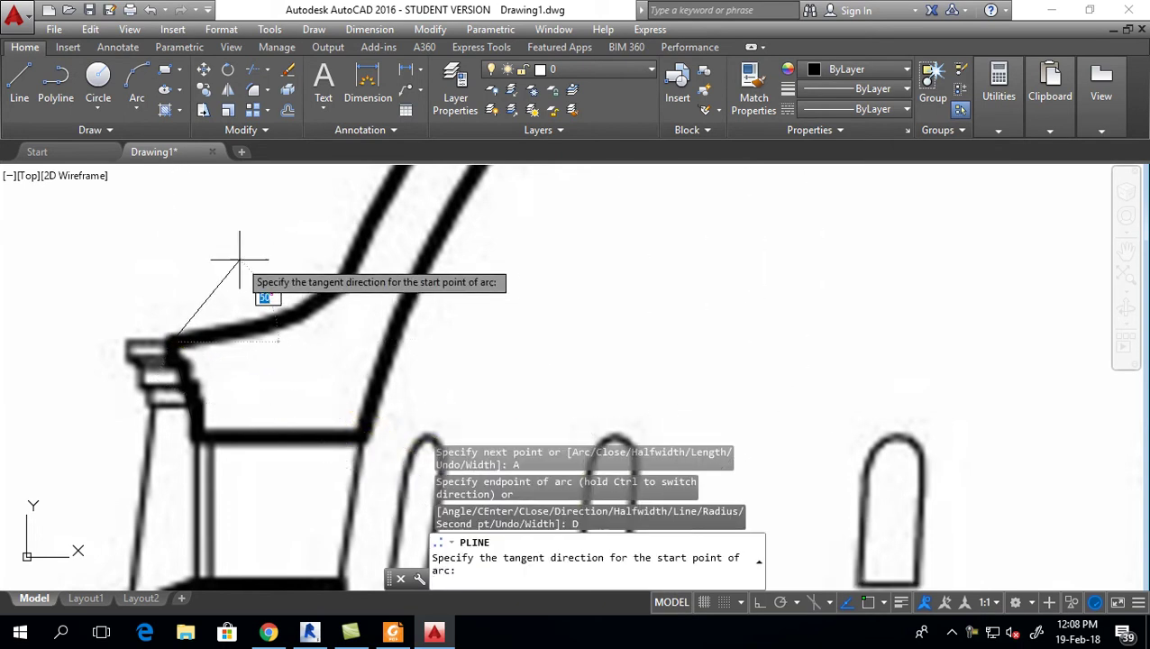
left_click(350, 289)
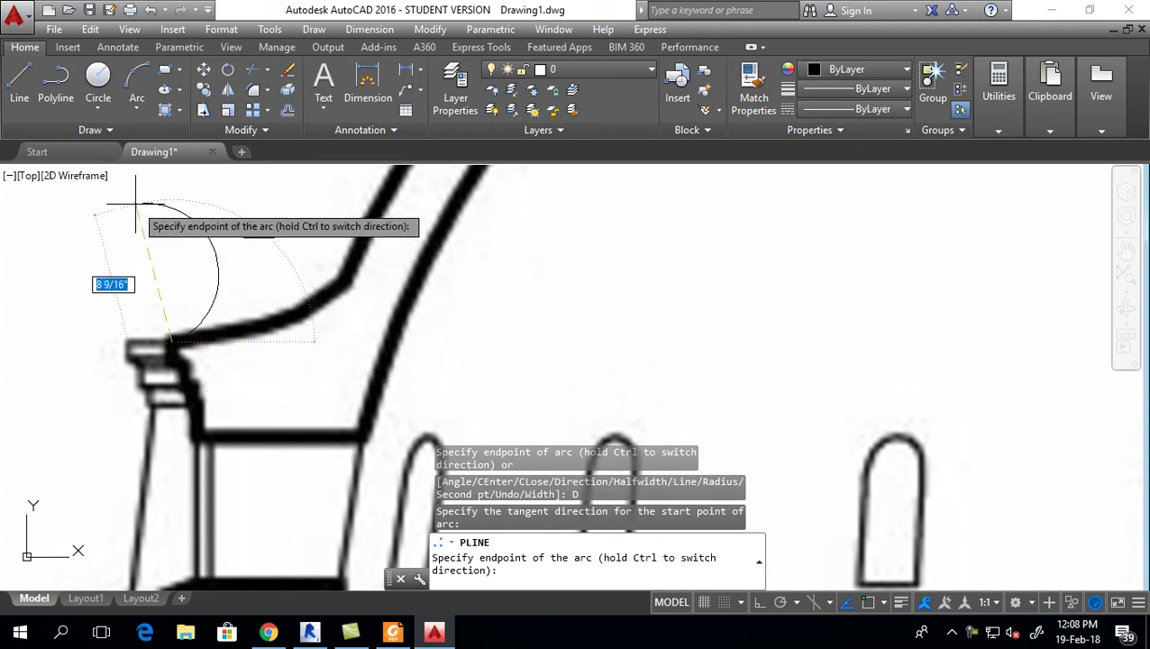
scroll(290, 277, "down", 4)
scroll(385, 246, "up", 3)
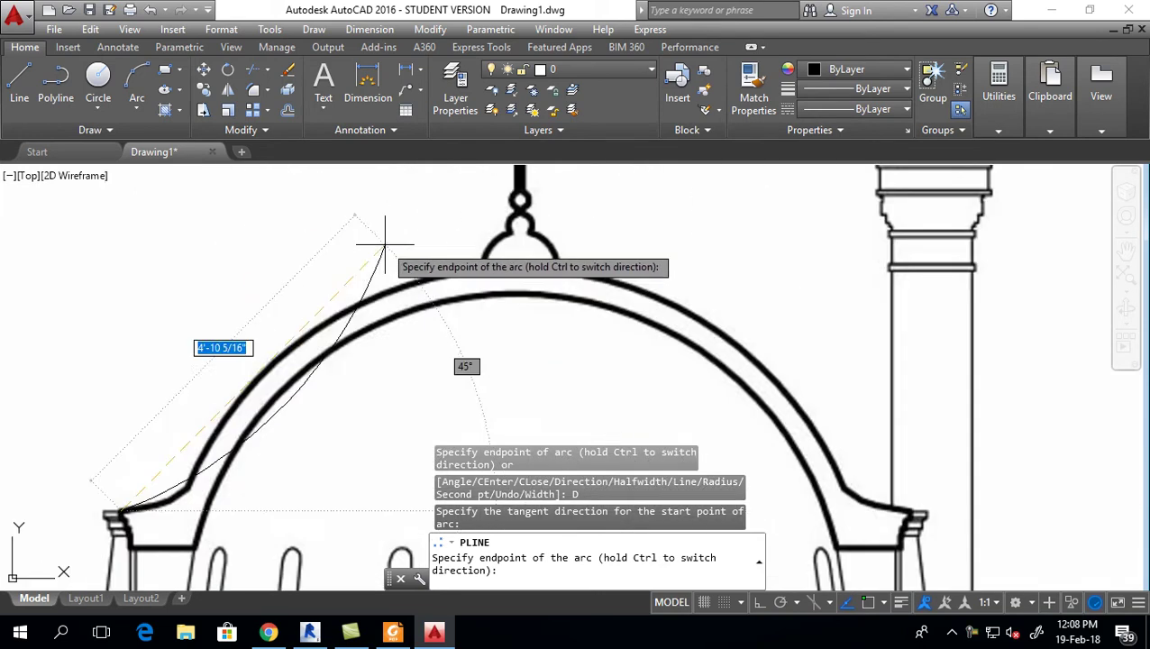
left_click(184, 494)
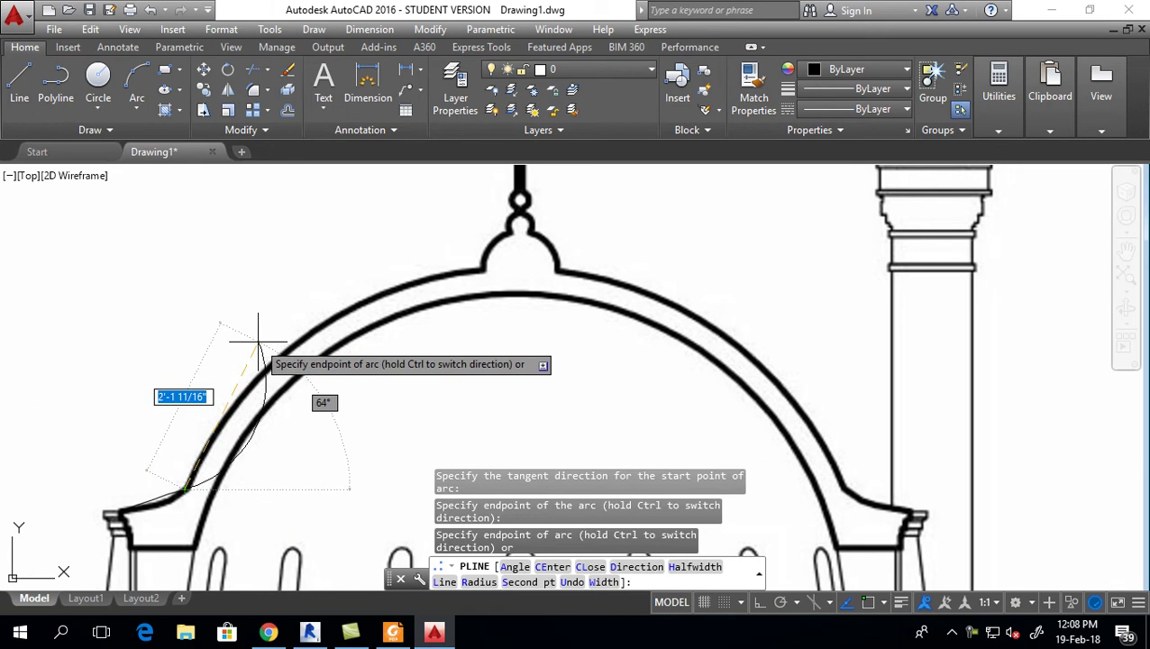
scroll(259, 344, "down", 3)
scroll(221, 388, "up", 4)
scroll(220, 397, "up", 2)
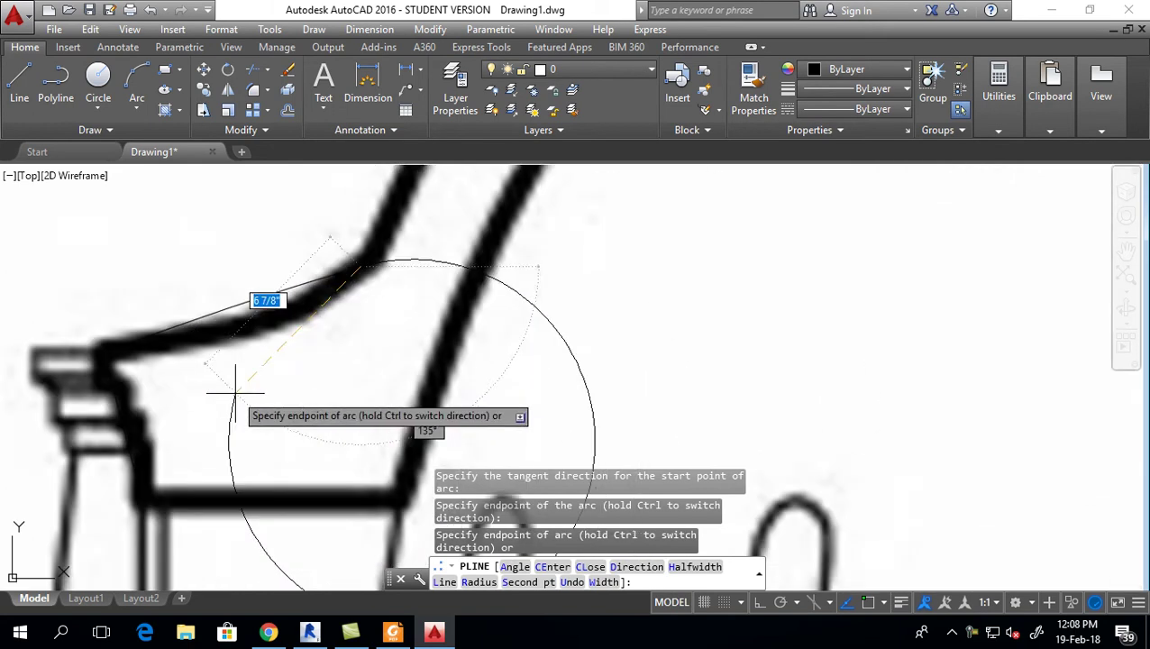
- Undo the curved segment and replace it with a straight segment along the brim's top edge
key("ctrl+z")
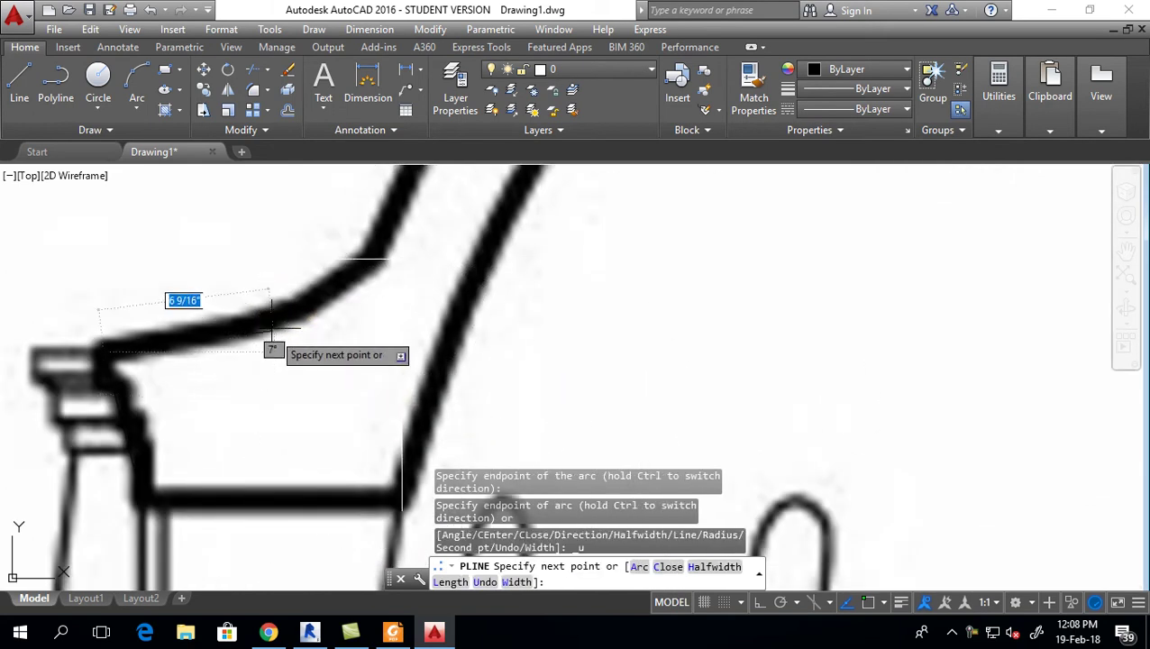
scroll(314, 315, "up", 3)
scroll(315, 315, "down", 4)
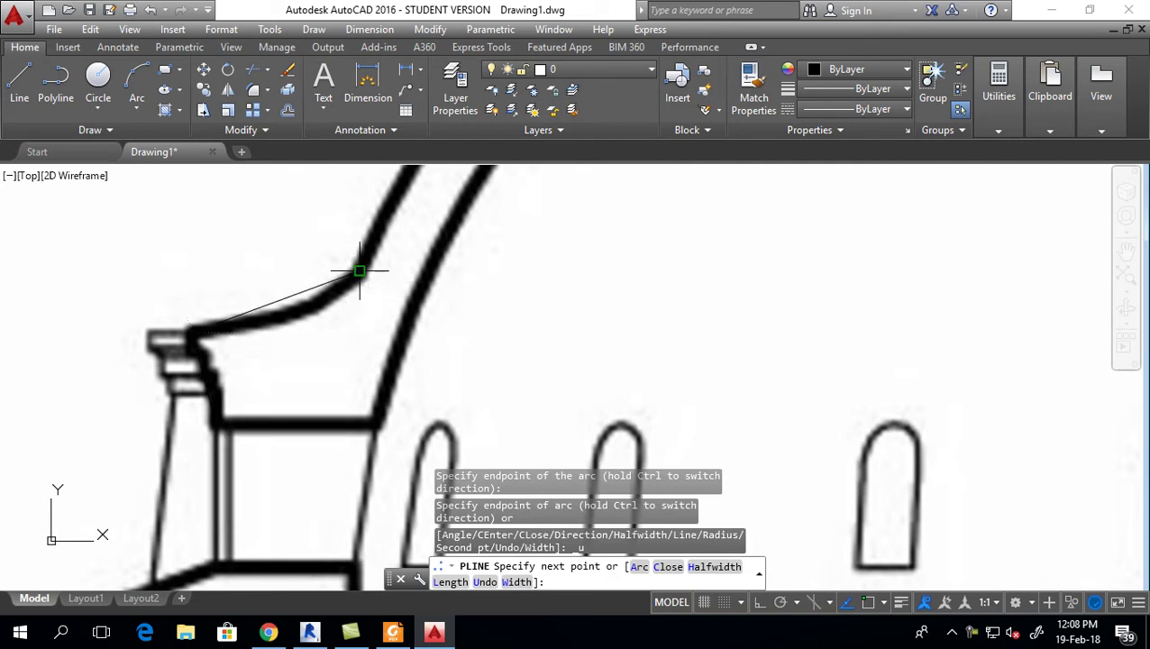
left_click(360, 270)
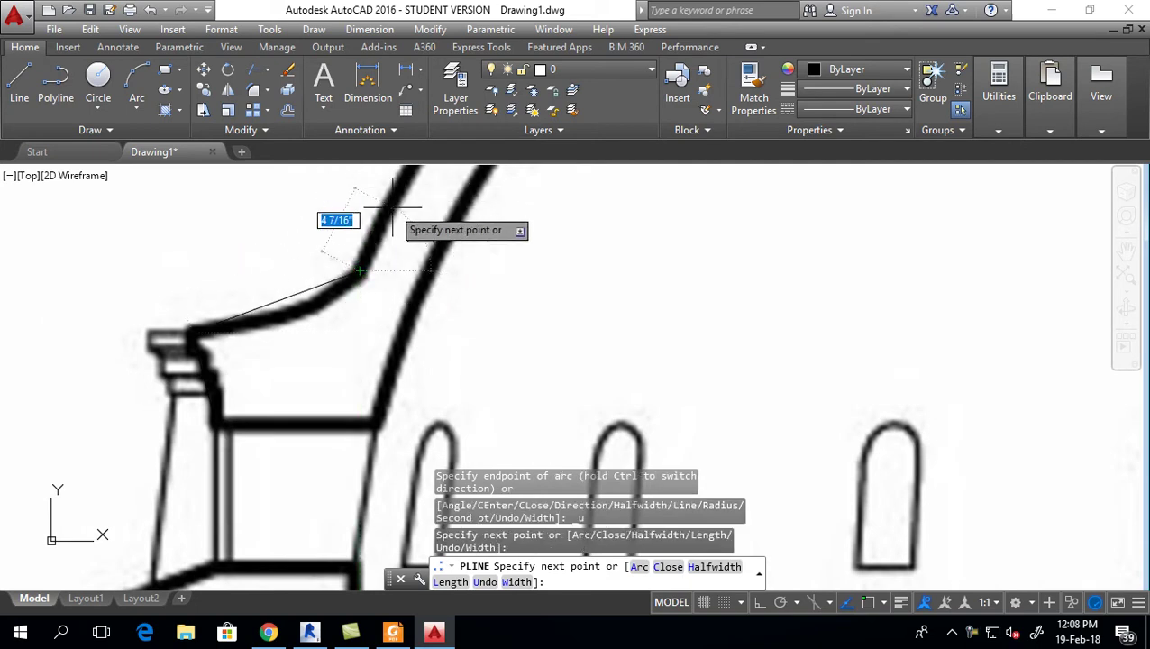
scroll(392, 208, "down", 5)
scroll(320, 241, "up", 6)
scroll(403, 225, "down", 1)
scroll(359, 287, "down", 1)
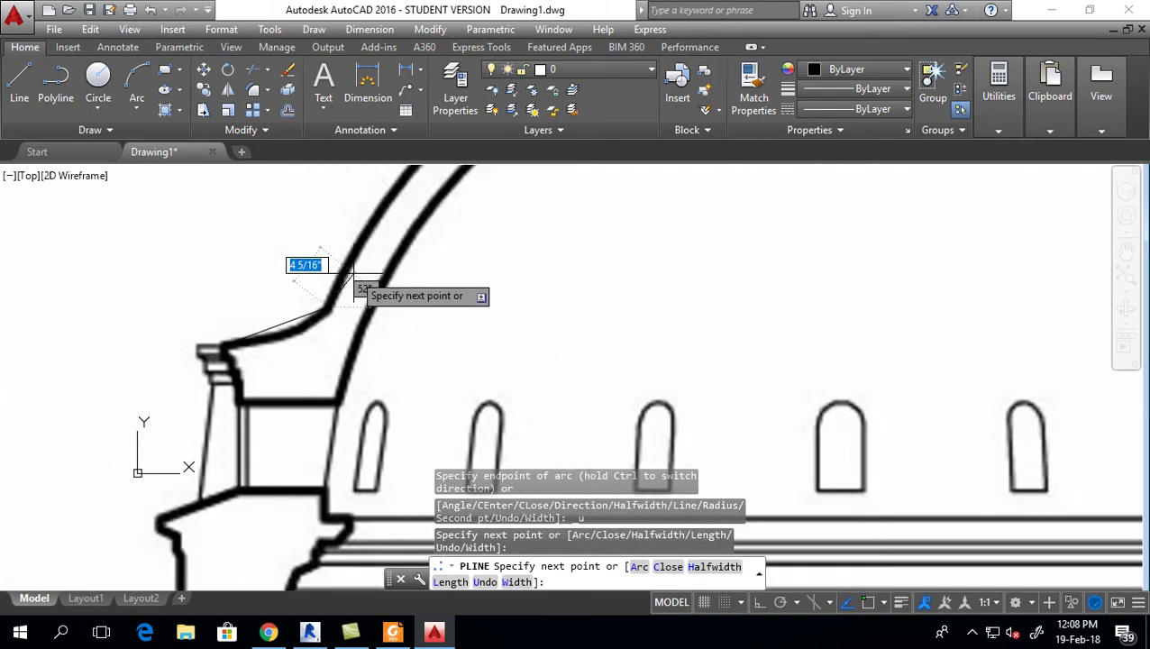
scroll(321, 288, "up", 3)
scroll(333, 302, "down", 2)
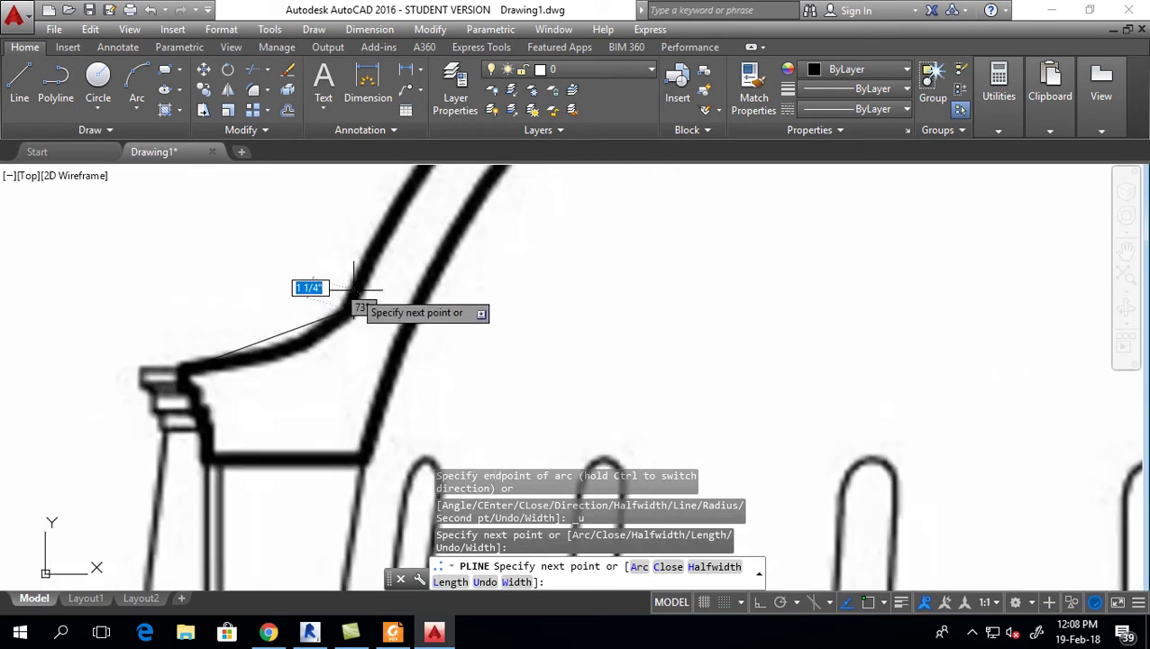
- Cancel the outline, then select and delete the traced outline
key("Escape")
key("Escape")
scroll(311, 315, "up", 4)
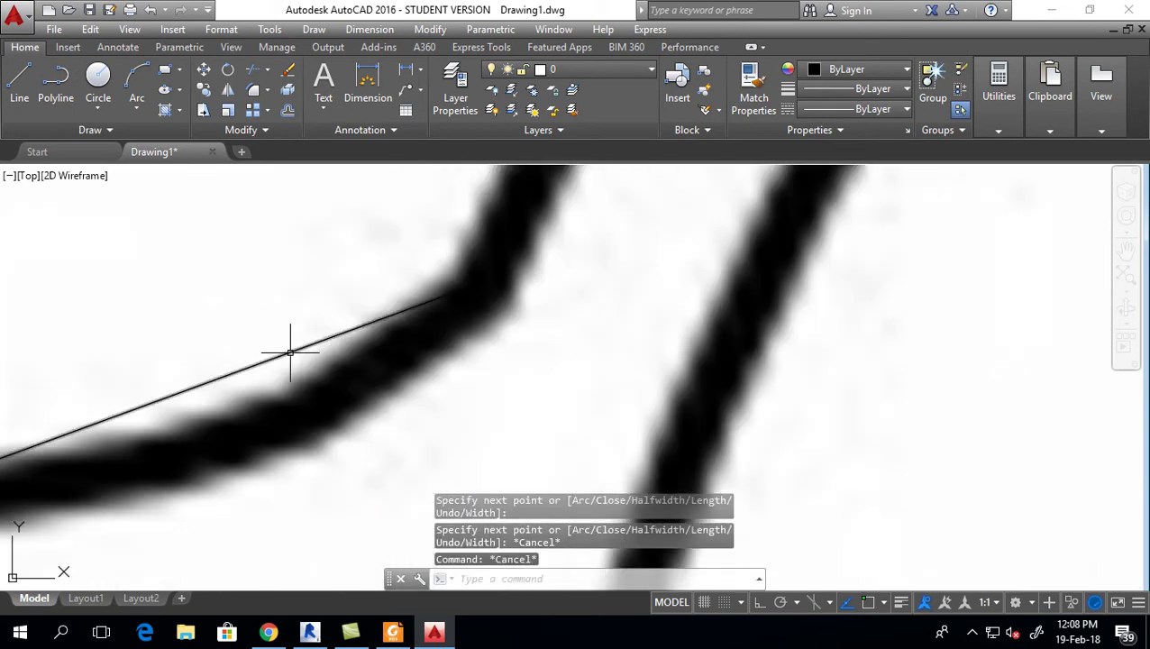
left_click(290, 352)
scroll(298, 347, "down", 2)
scroll(343, 324, "down", 3)
scroll(376, 307, "up", 3)
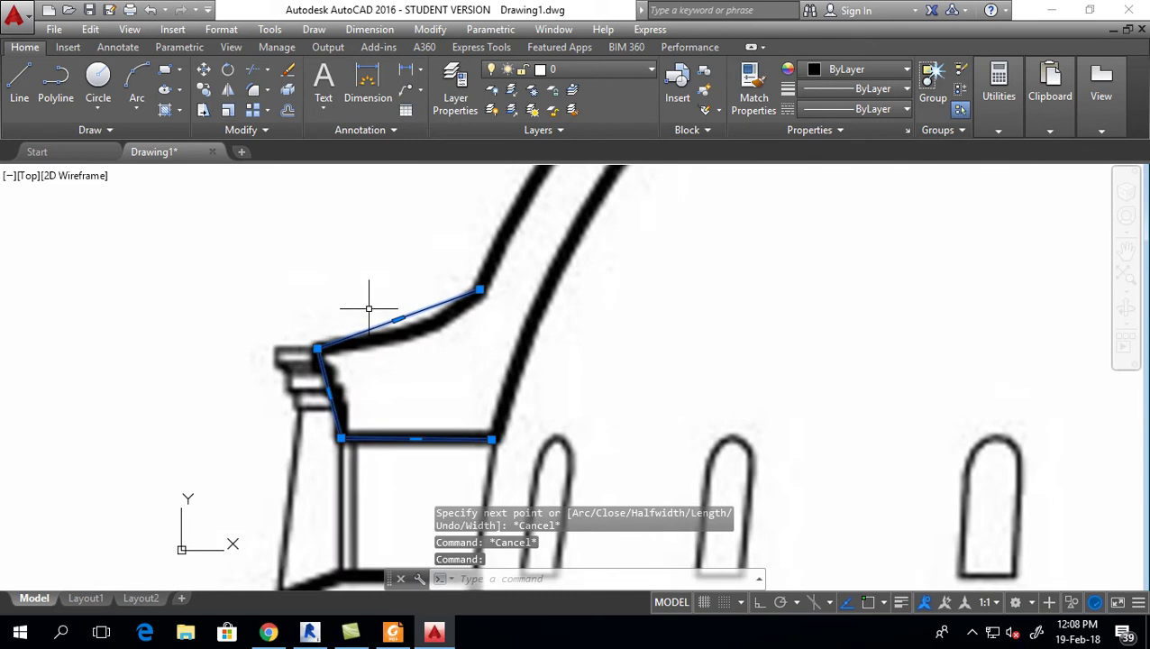
key("Delete")
- Start a three-point arc along the brim curve, then abandon it unfinished
left_click(144, 109)
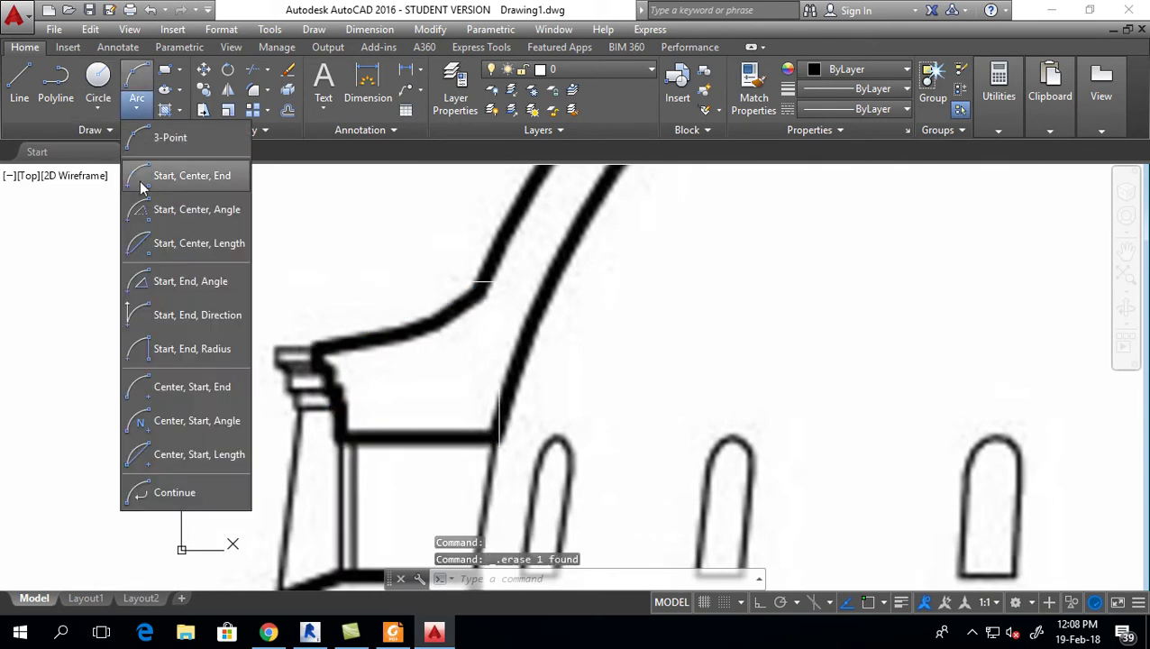
left_click(171, 138)
scroll(313, 334, "up", 4)
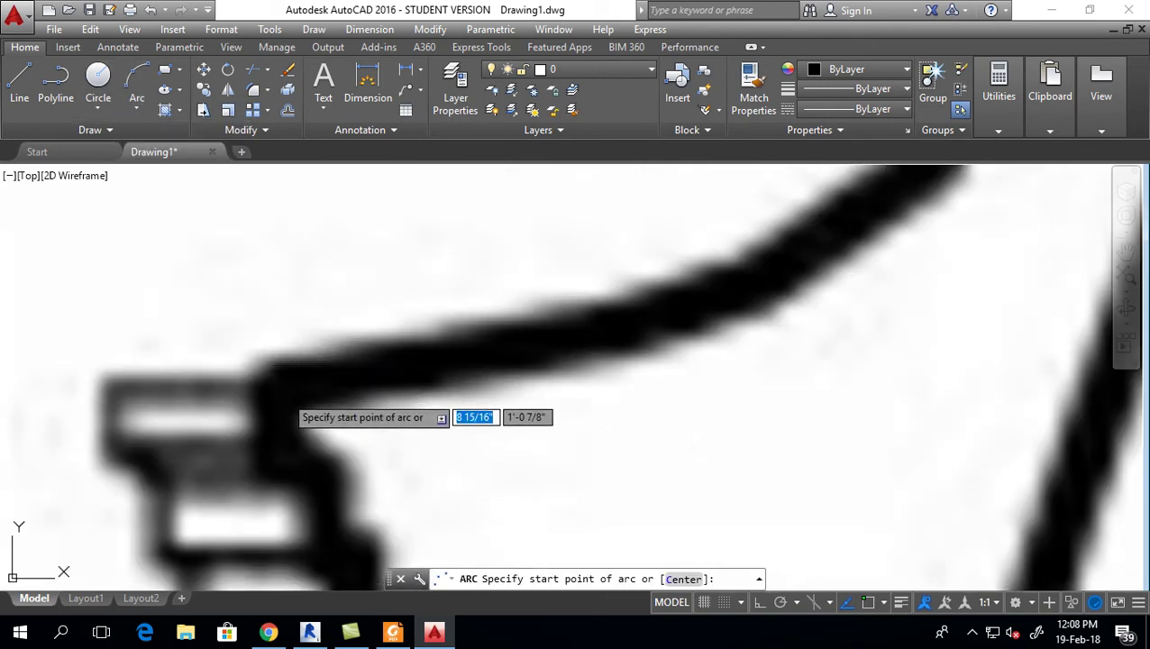
left_click(274, 392)
scroll(279, 394, "down", 4)
left_click(436, 342)
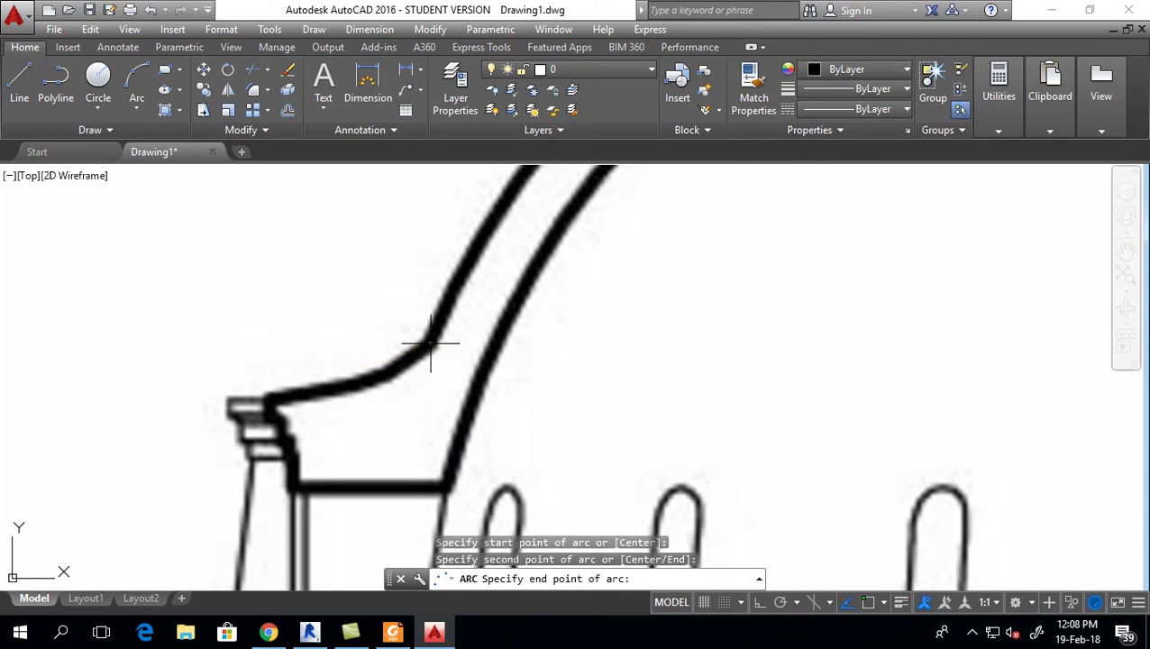
key("Escape")
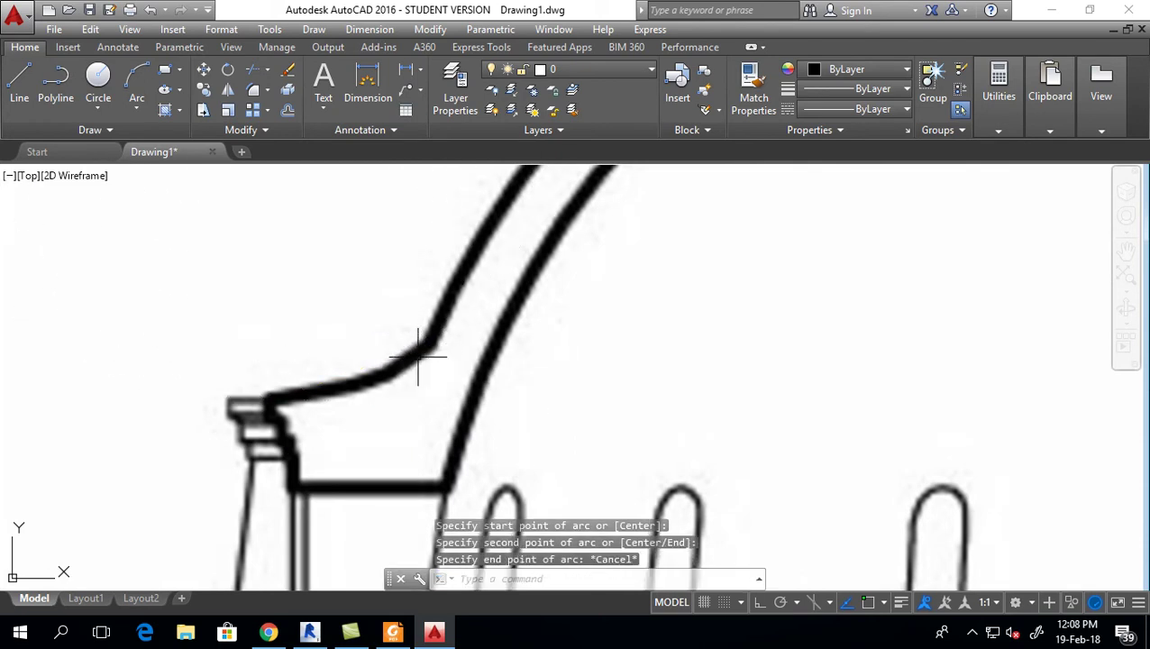
- Draw a three-point arc from the brim's outer lip, along its curve, to the dome
left_click(136, 78)
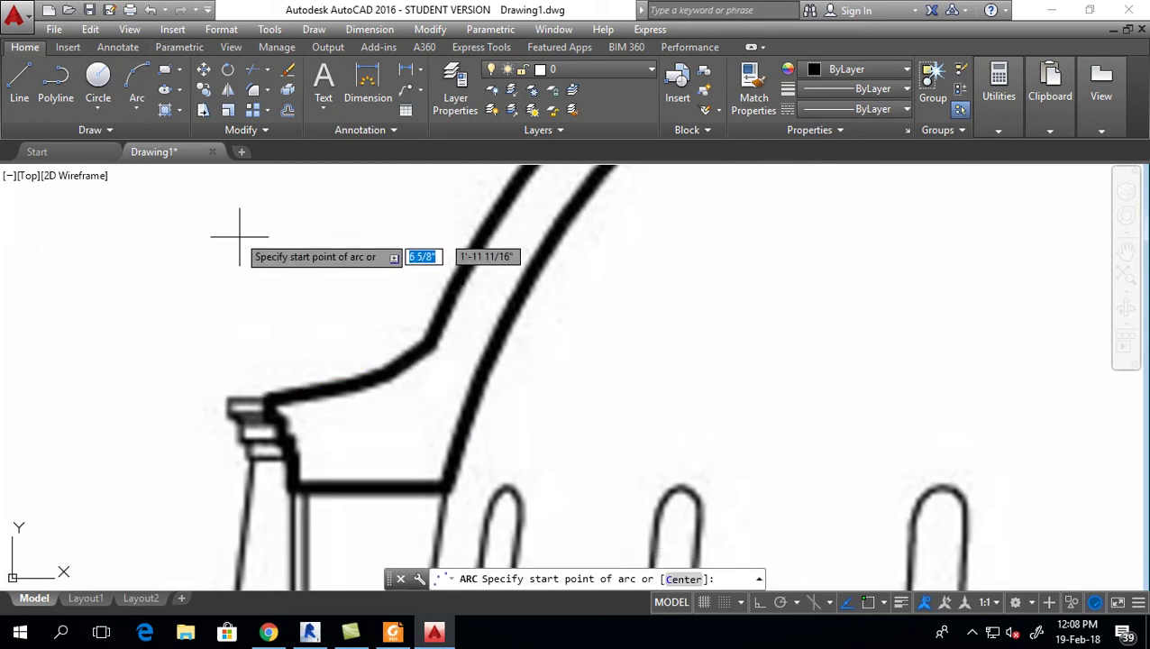
left_click(270, 397)
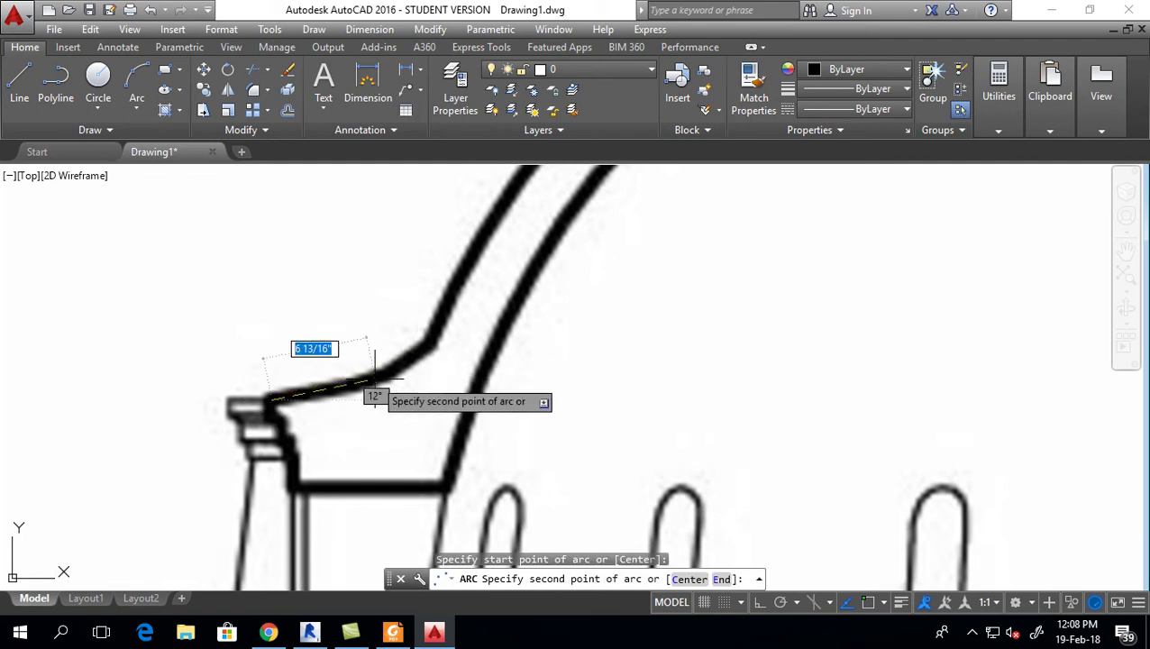
left_click(375, 376)
left_click(432, 343)
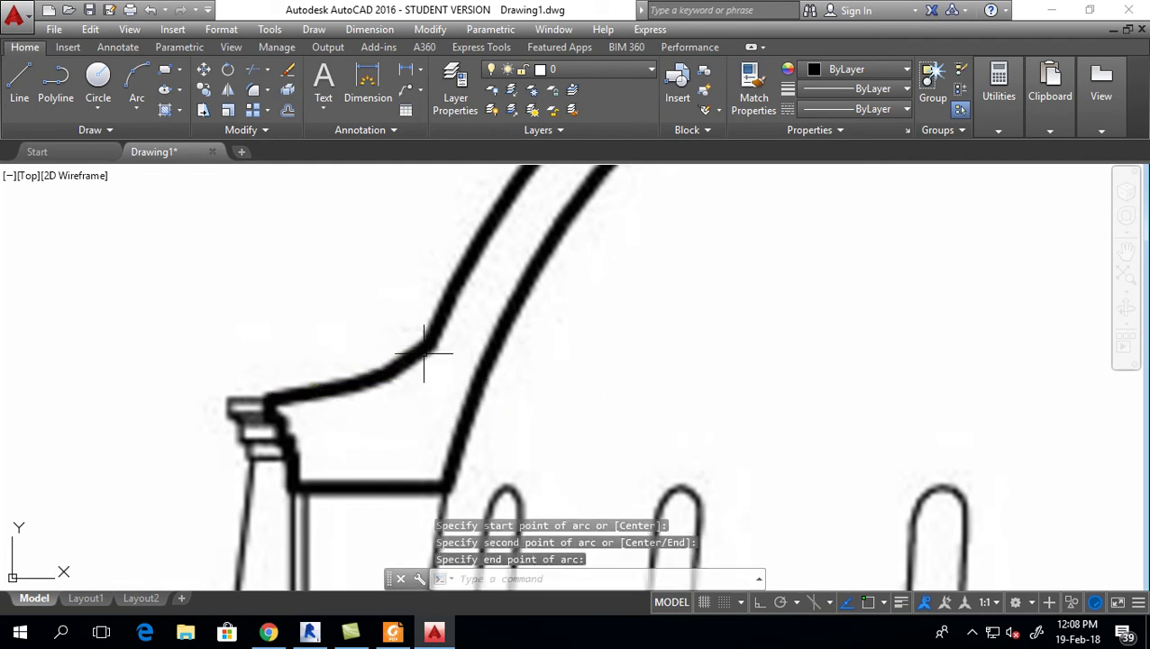
scroll(424, 354, "down", 6)
scroll(464, 353, "up", 5)
scroll(367, 457, "up", 3)
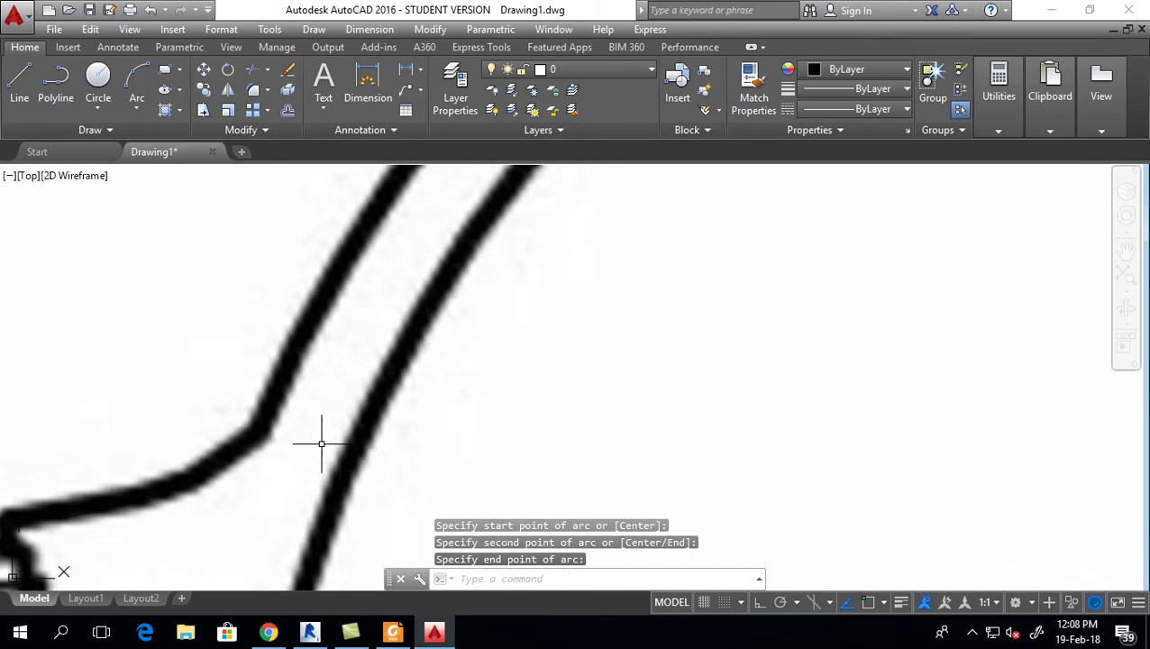
scroll(318, 444, "down", 3)
key("Return")
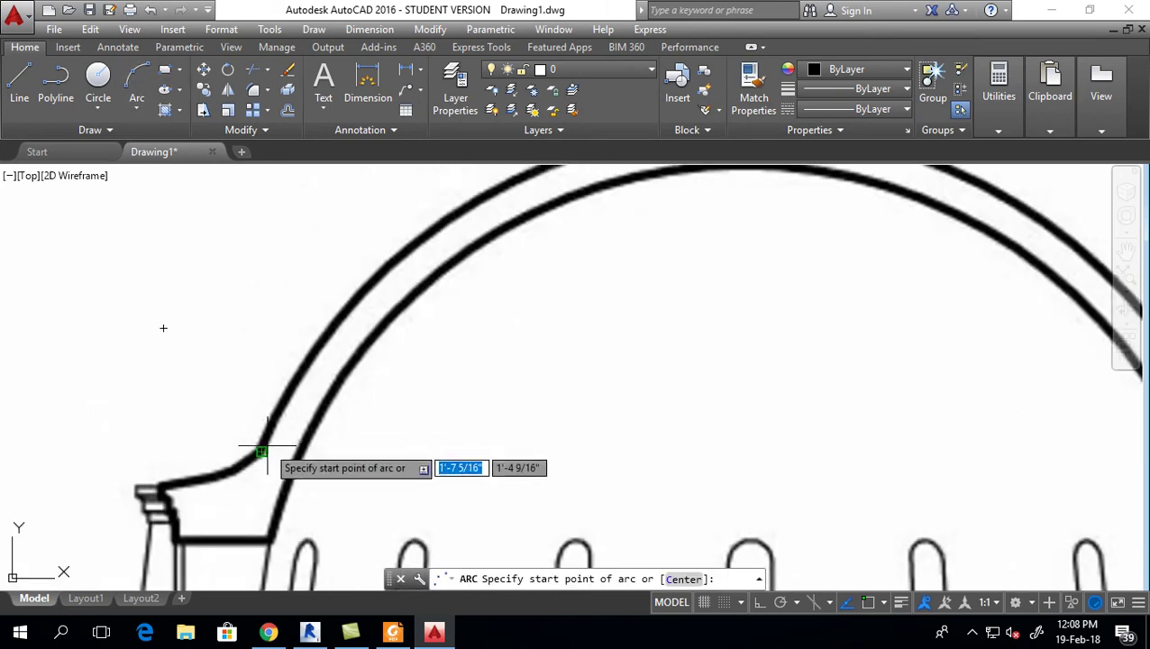
left_click(262, 451)
scroll(280, 432, "down", 3)
scroll(306, 410, "up", 1)
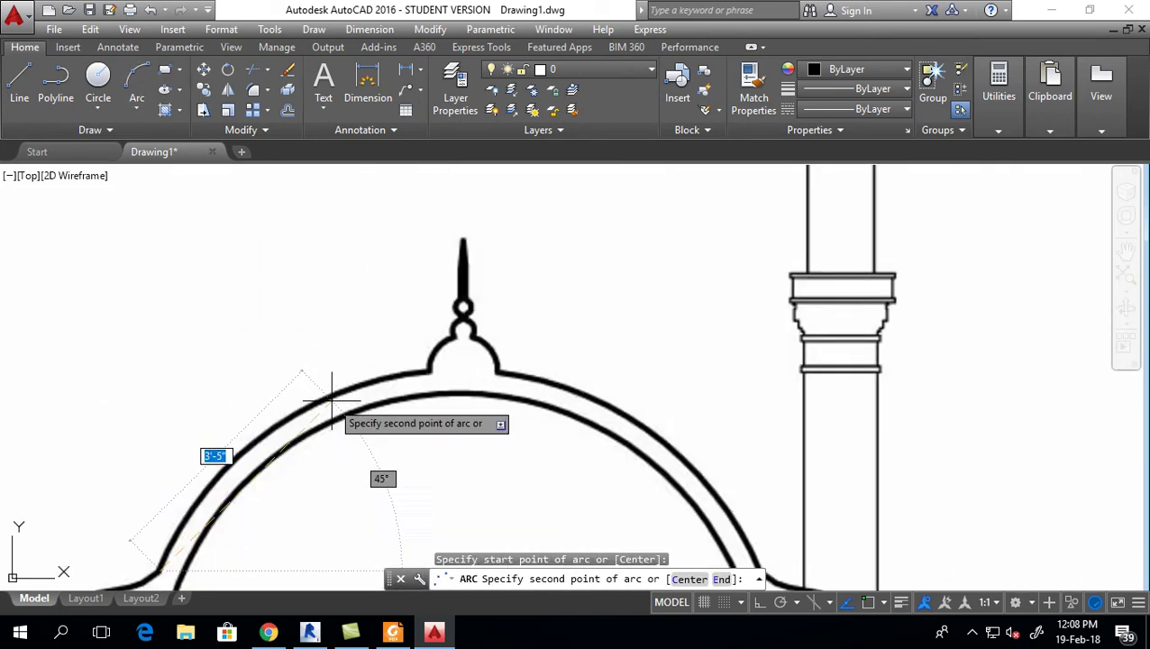
left_click(252, 442)
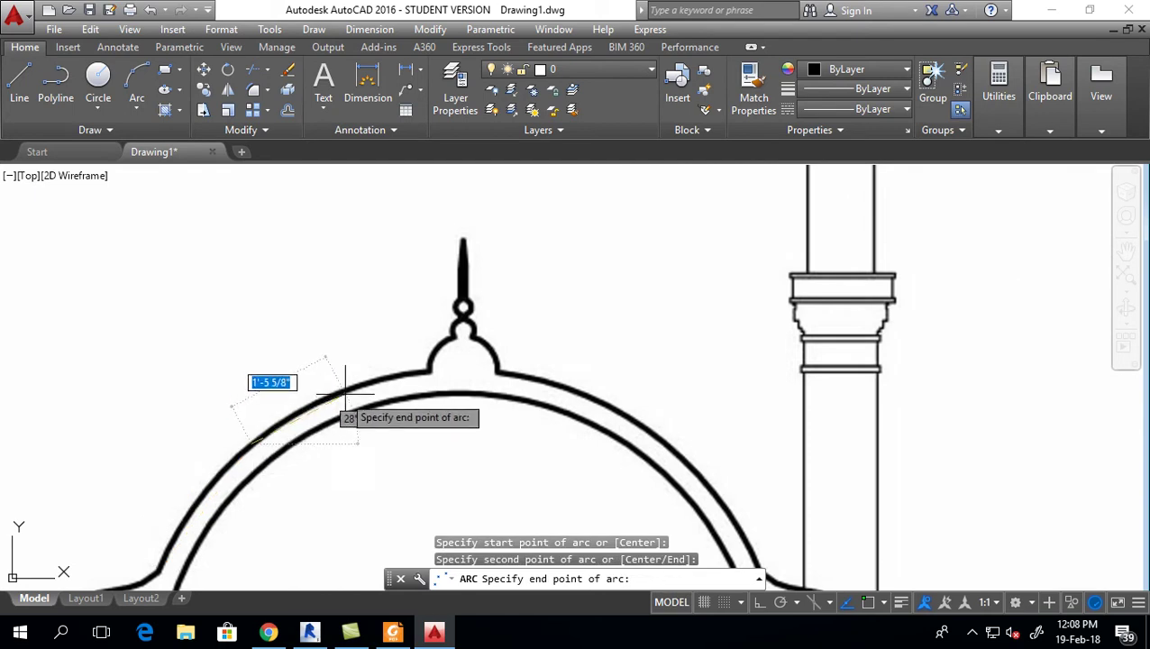
left_click(429, 371)
scroll(360, 390, "down", 4)
scroll(366, 389, "up", 6)
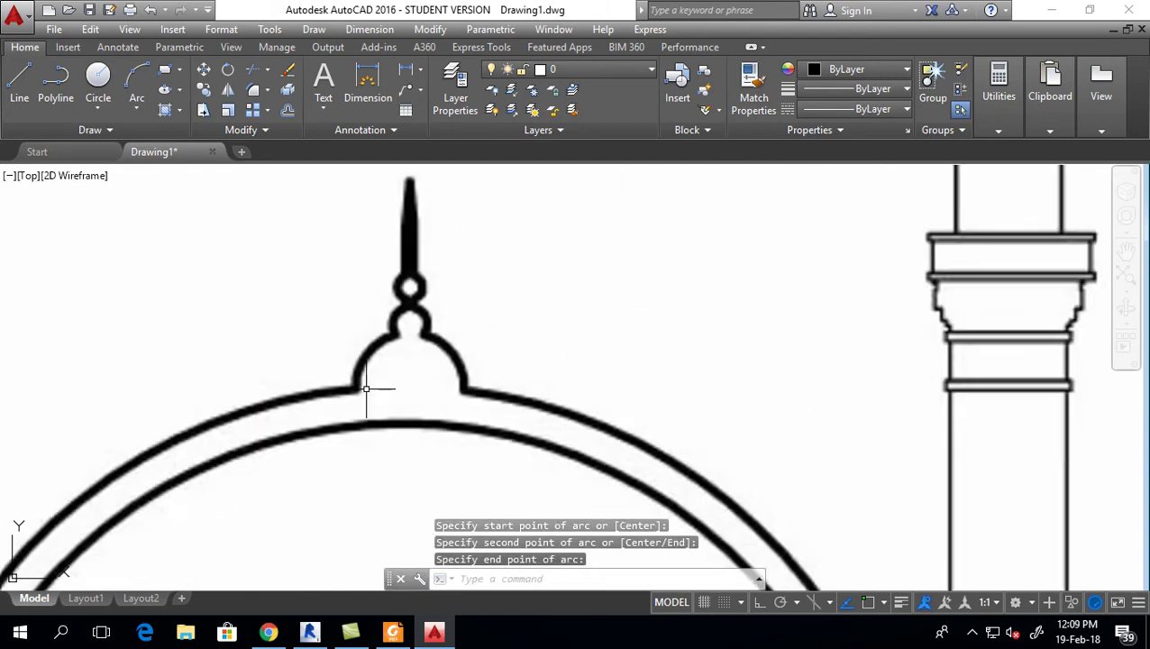
scroll(266, 395, "down", 2)
scroll(263, 361, "down", 1)
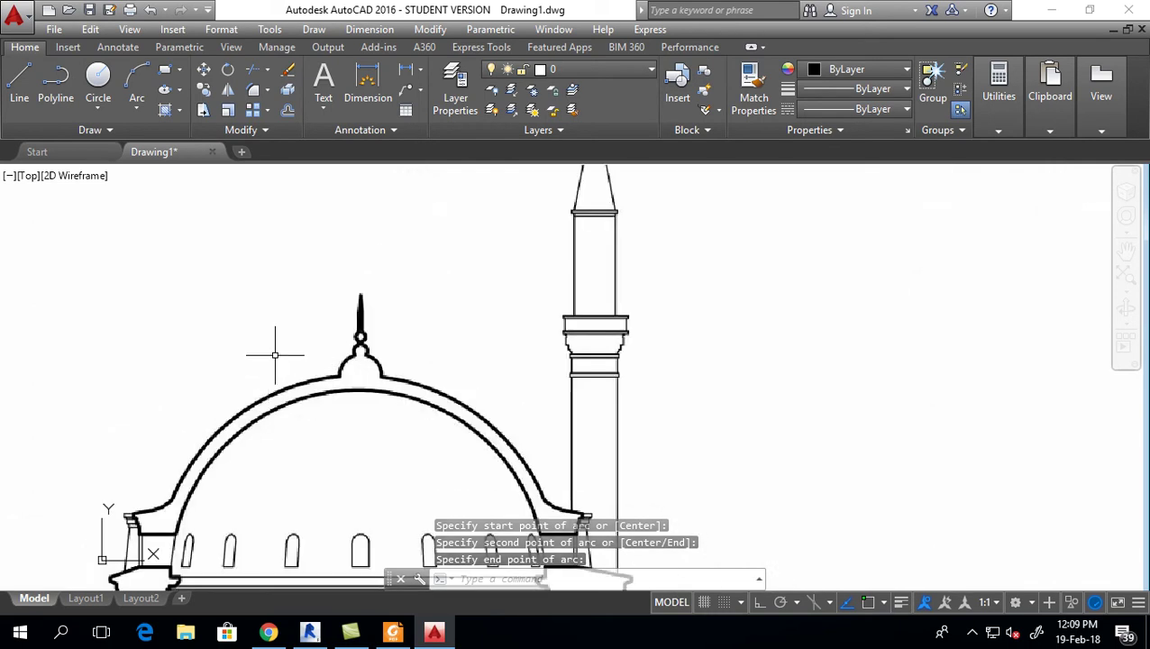
left_click(242, 419)
scroll(153, 518, "up", 5)
scroll(265, 377, "down", 3)
left_click(218, 469)
scroll(207, 473, "down", 2)
scroll(360, 385, "up", 2)
key("Escape")
scroll(381, 347, "up", 3)
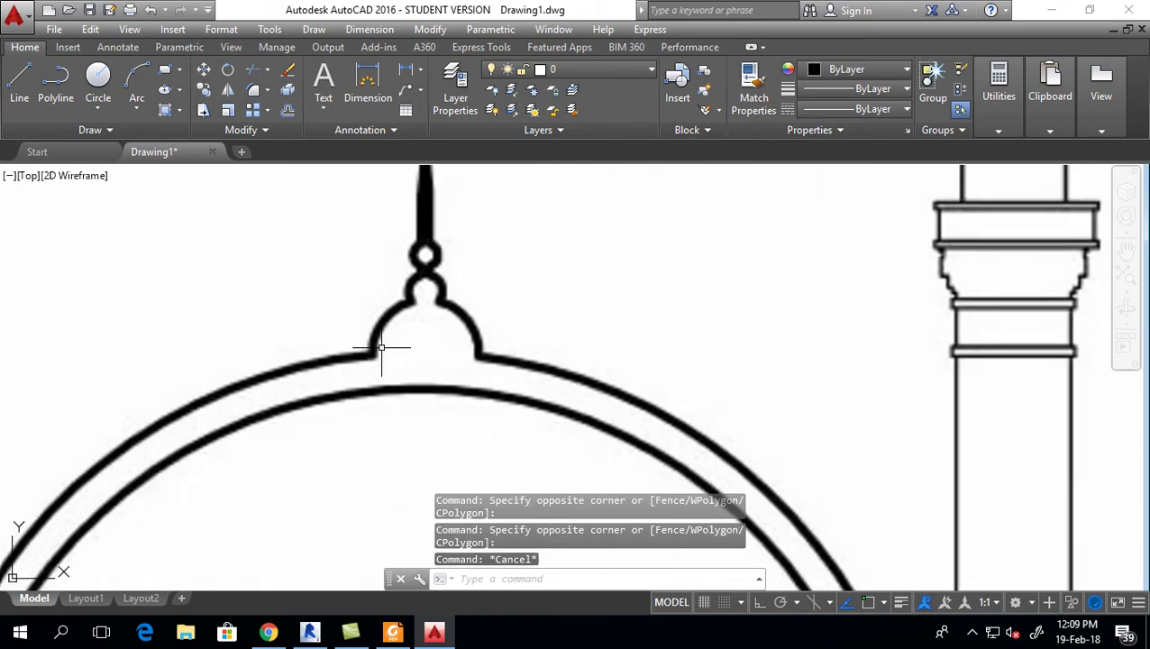
left_click(352, 357)
key("Escape")
- Trace the knob's left base with a three-point arc up to the bulb, then check it
left_click(137, 84)
scroll(390, 341, "up", 3)
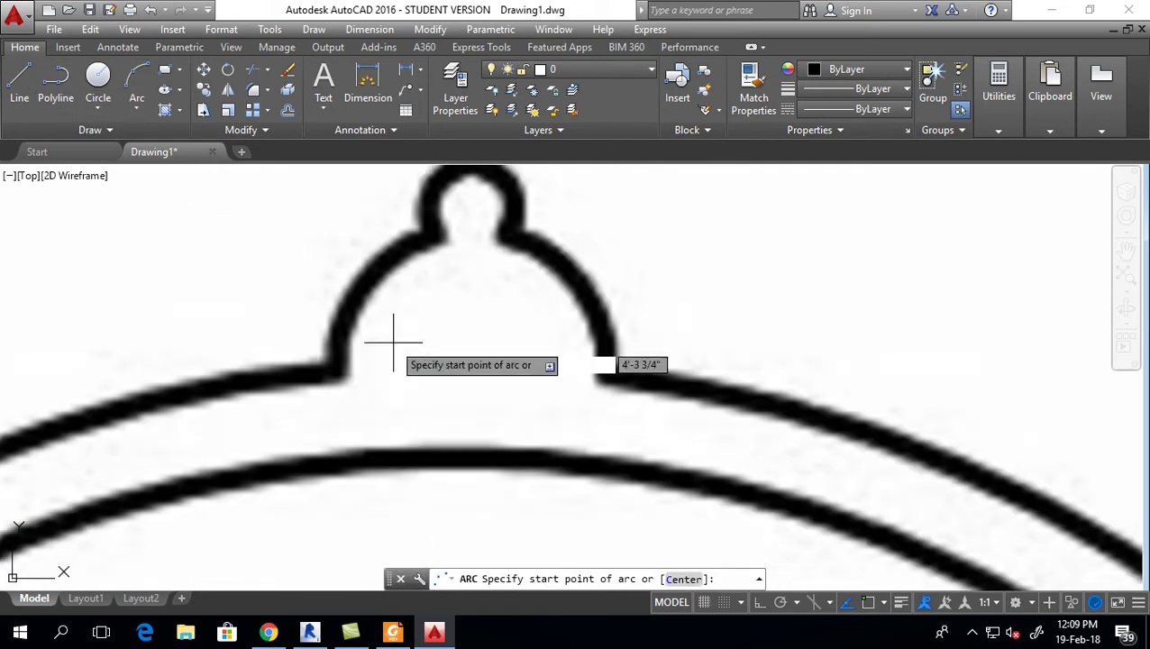
left_click(329, 372)
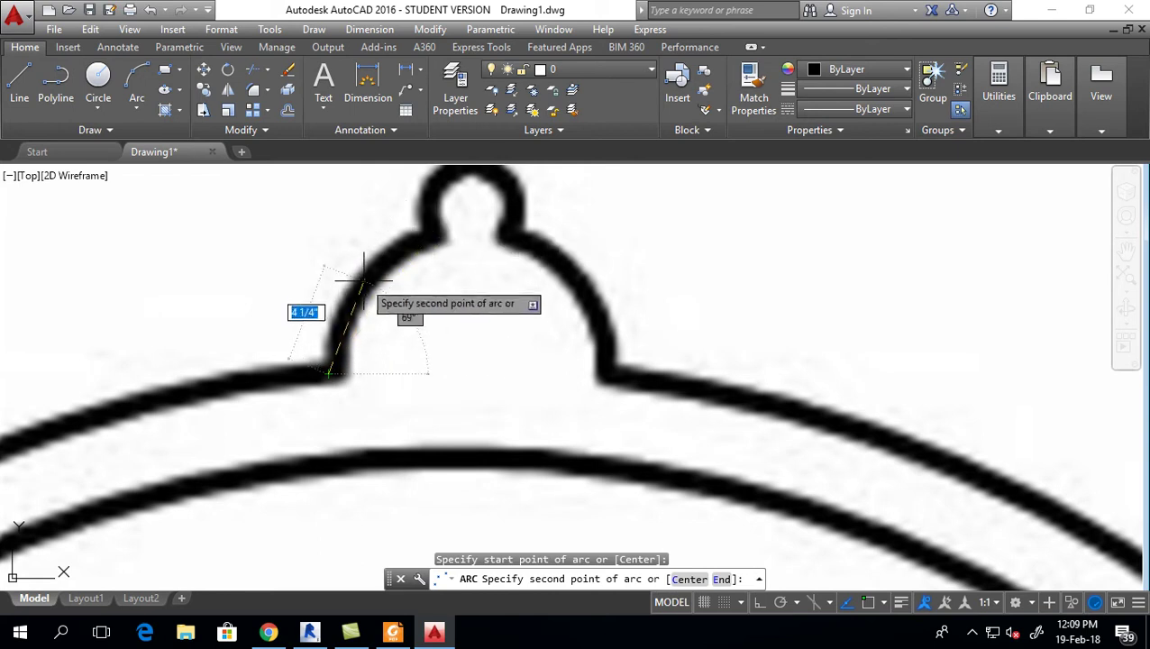
left_click(358, 290)
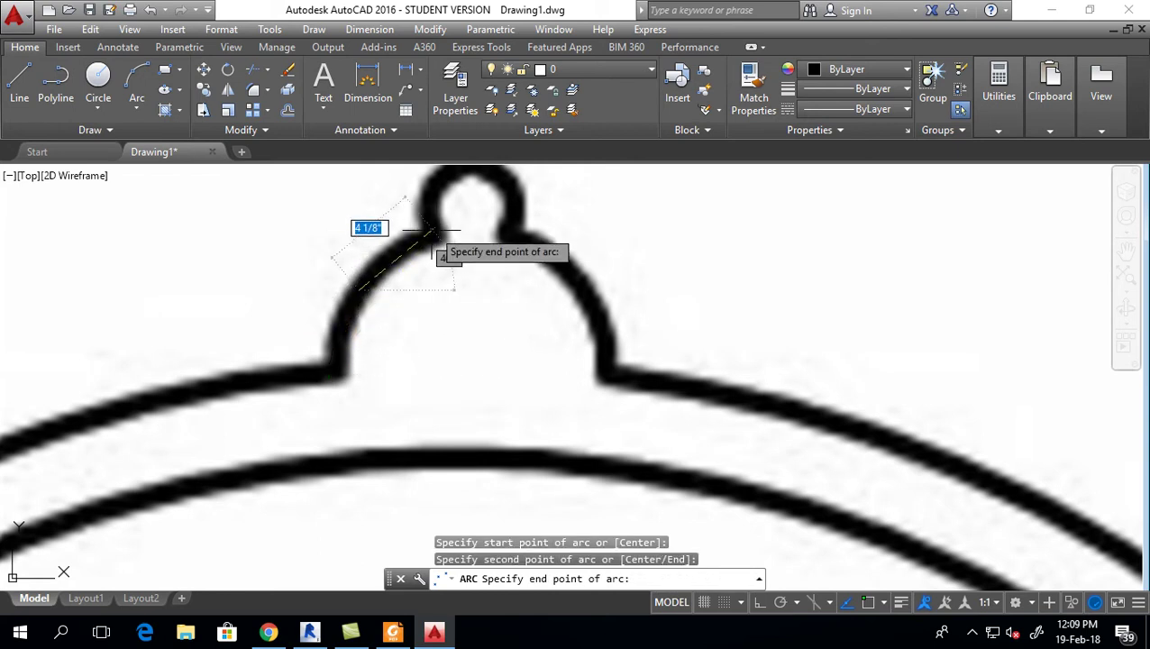
left_click(431, 236)
scroll(418, 264, "down", 2)
left_click(403, 296)
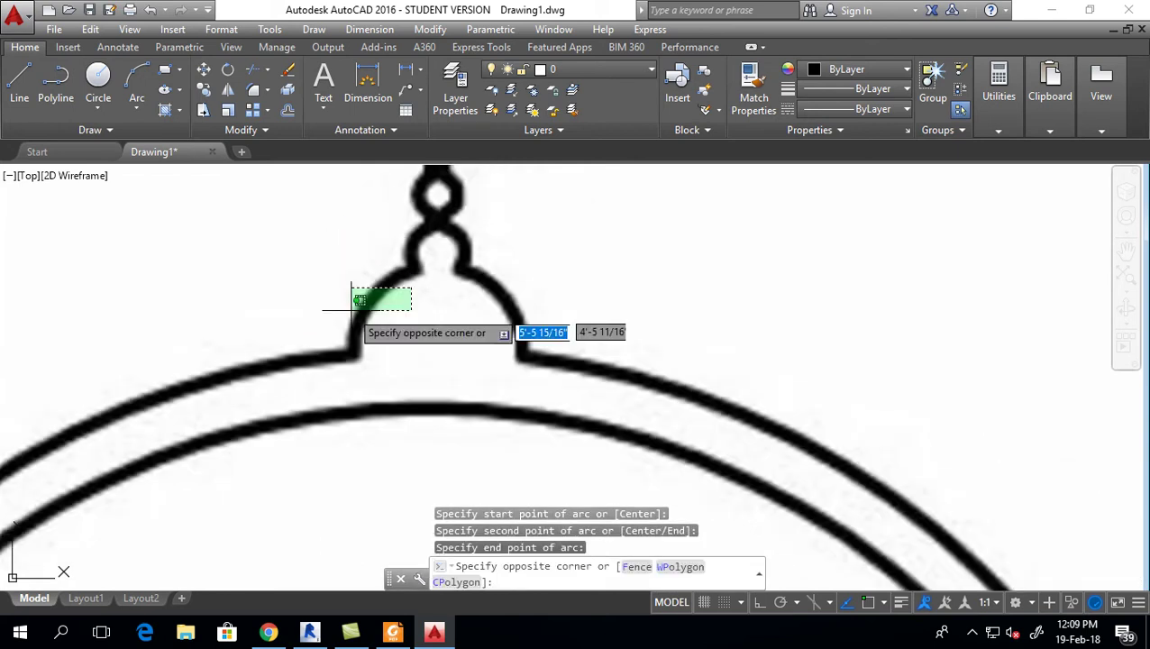
left_click(307, 340)
middle_click_drag(397, 324, 385, 362)
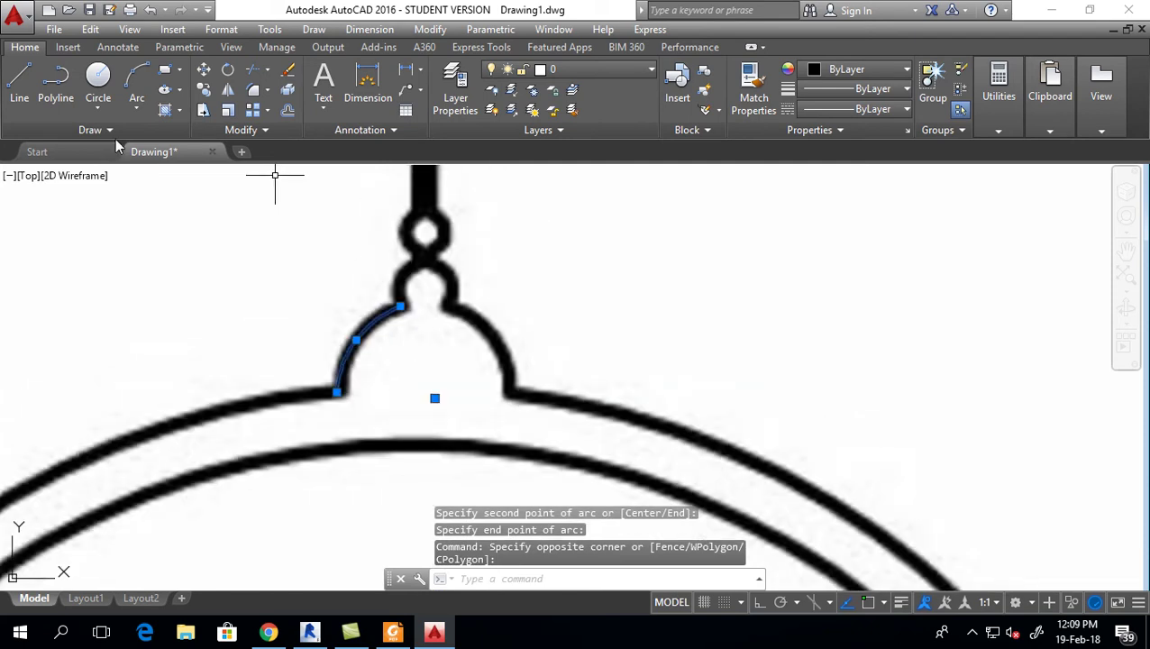
- Draw a second three-point arc along the knob's neck, ending just below the ball
left_click(135, 72)
scroll(392, 393, "up", 2)
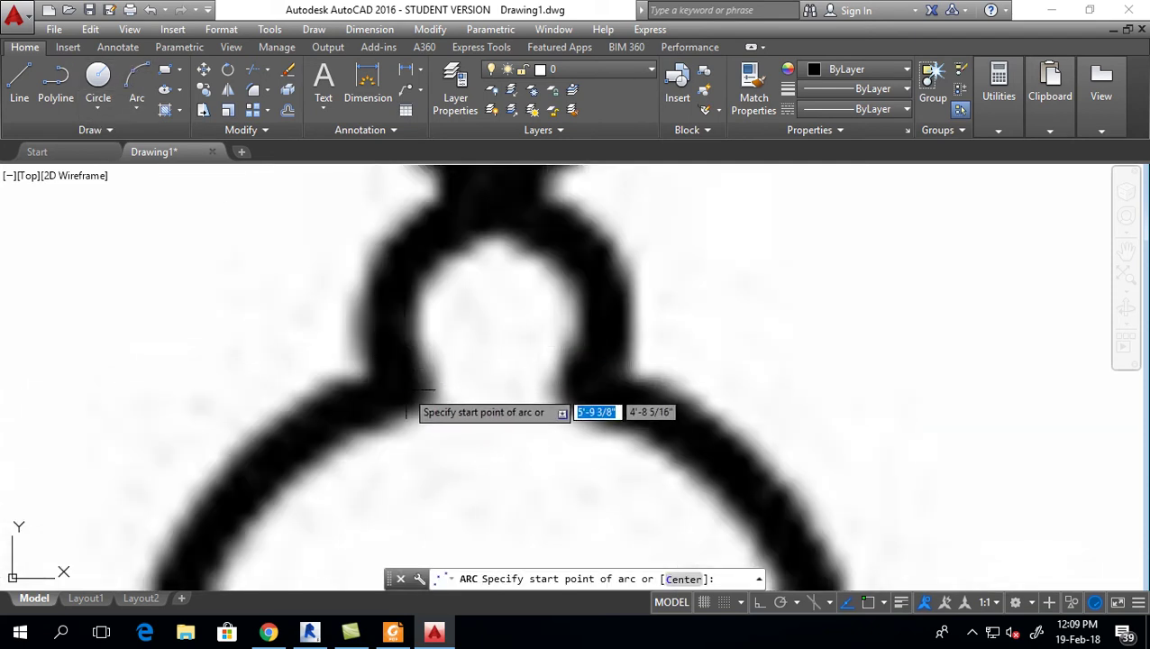
left_click(392, 393)
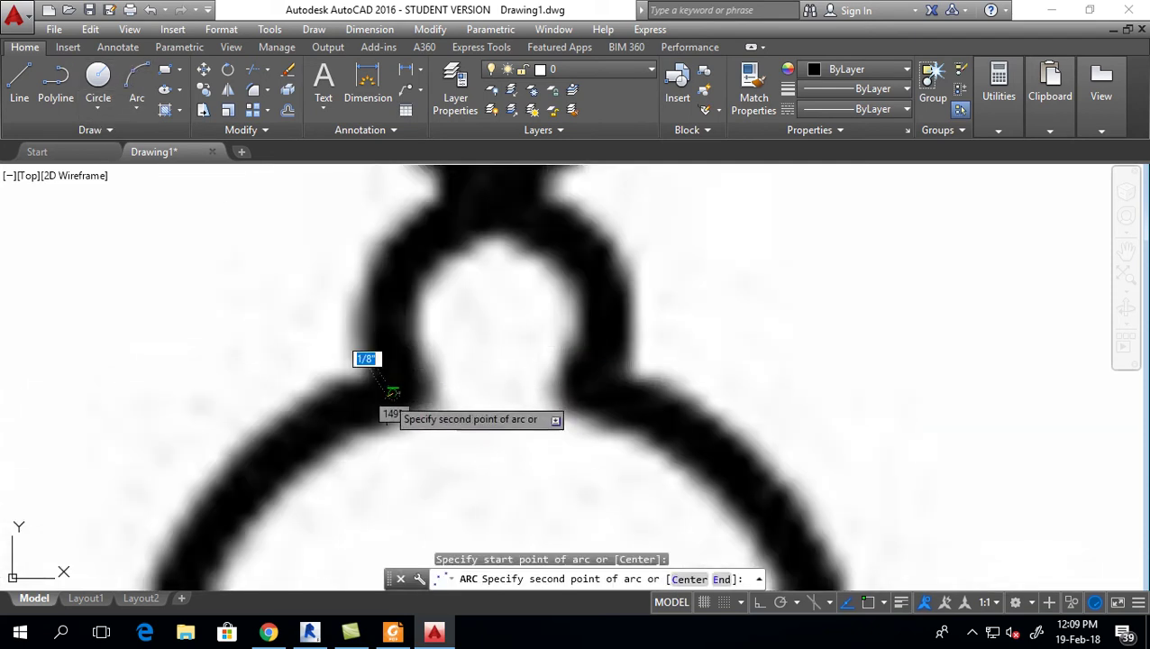
left_click(392, 291)
left_click(458, 220)
scroll(446, 242, "down", 1)
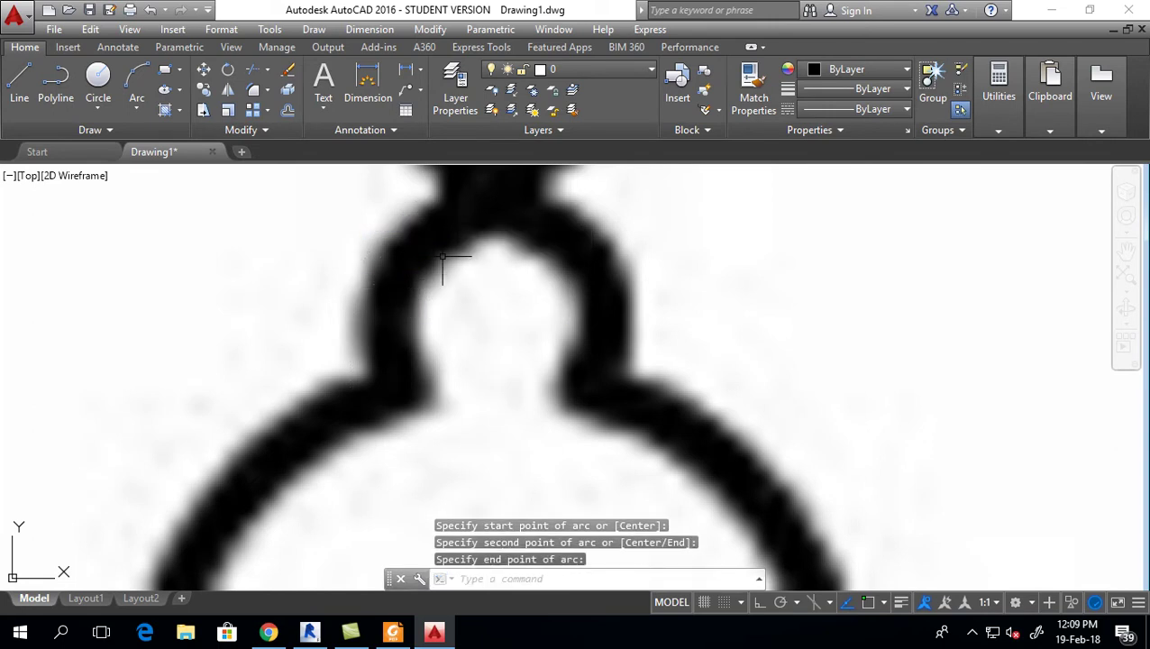
scroll(437, 270, "down", 3)
scroll(424, 313, "up", 3)
scroll(432, 316, "down", 1)
scroll(451, 271, "down", 1)
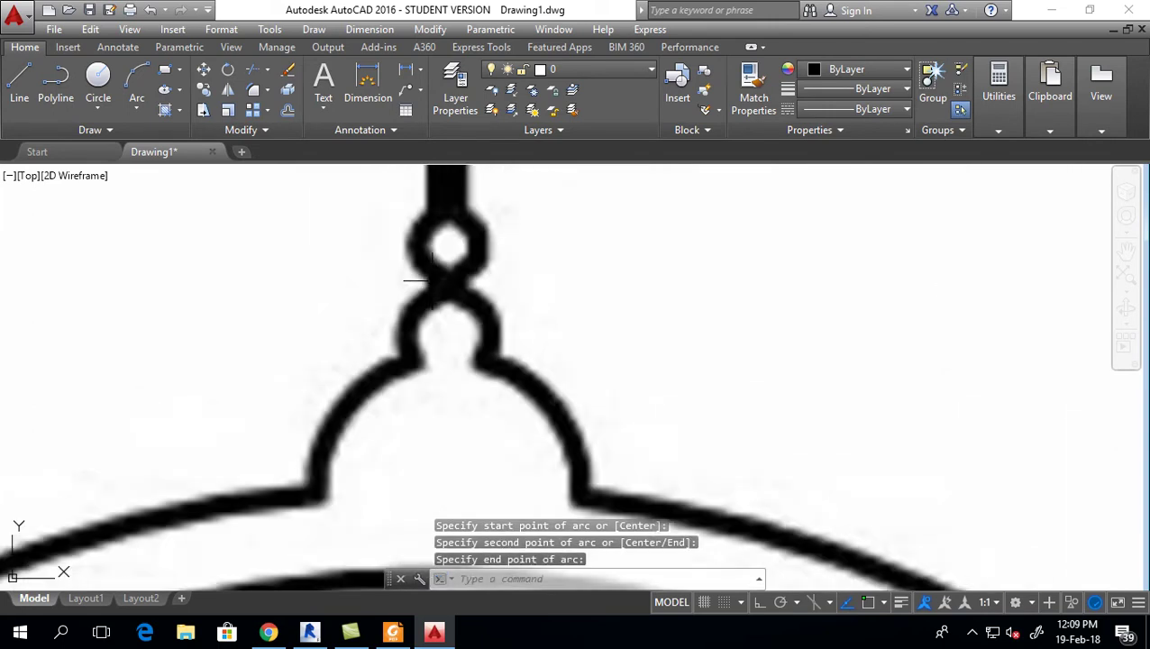
scroll(442, 270, "up", 3)
- Stretch the neck arc's upper end grip up to the ball
left_click(470, 257)
left_click(405, 326)
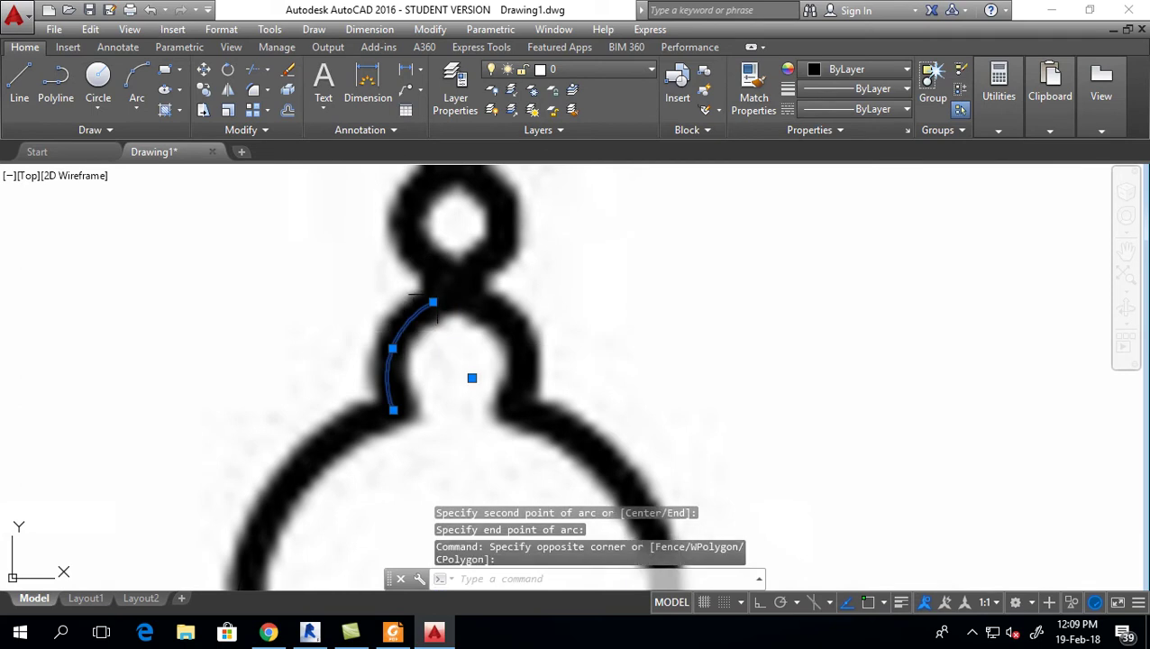
left_click(433, 303)
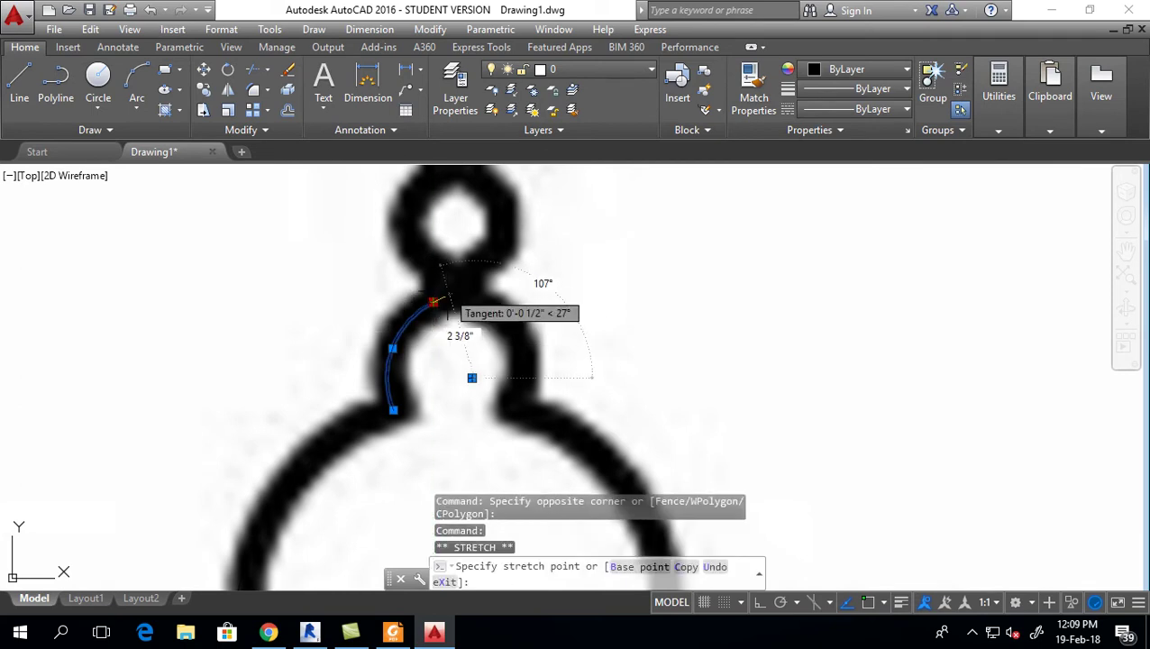
scroll(448, 306, "down", 3)
scroll(442, 288, "down", 2)
scroll(440, 275, "up", 2)
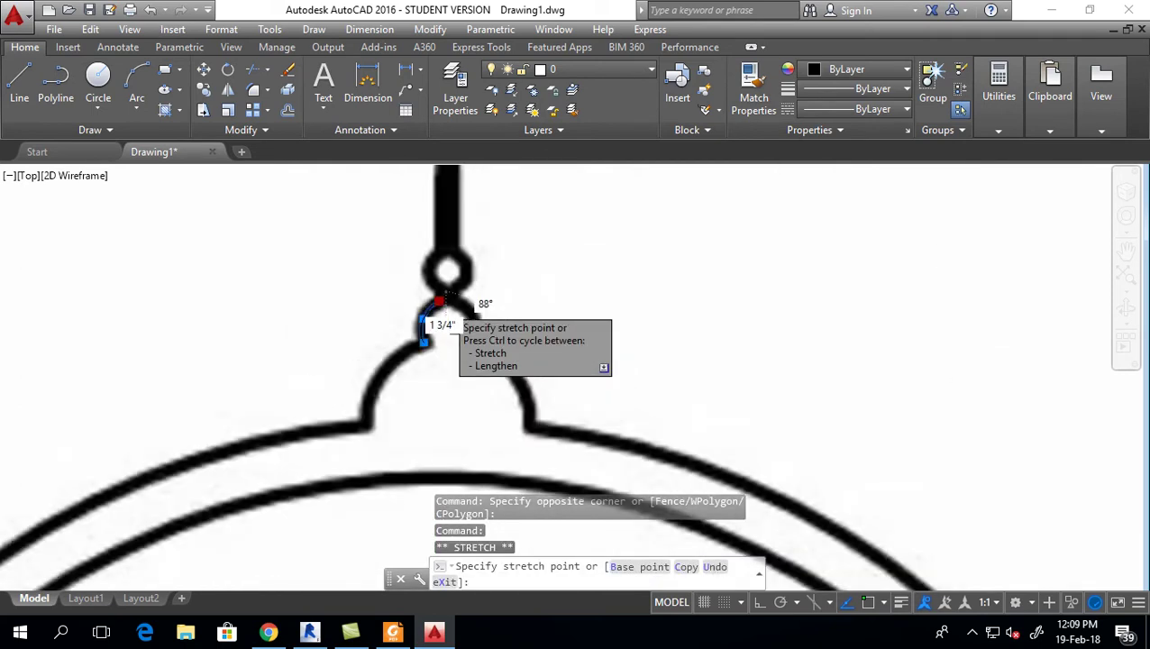
scroll(439, 271, "up", 2)
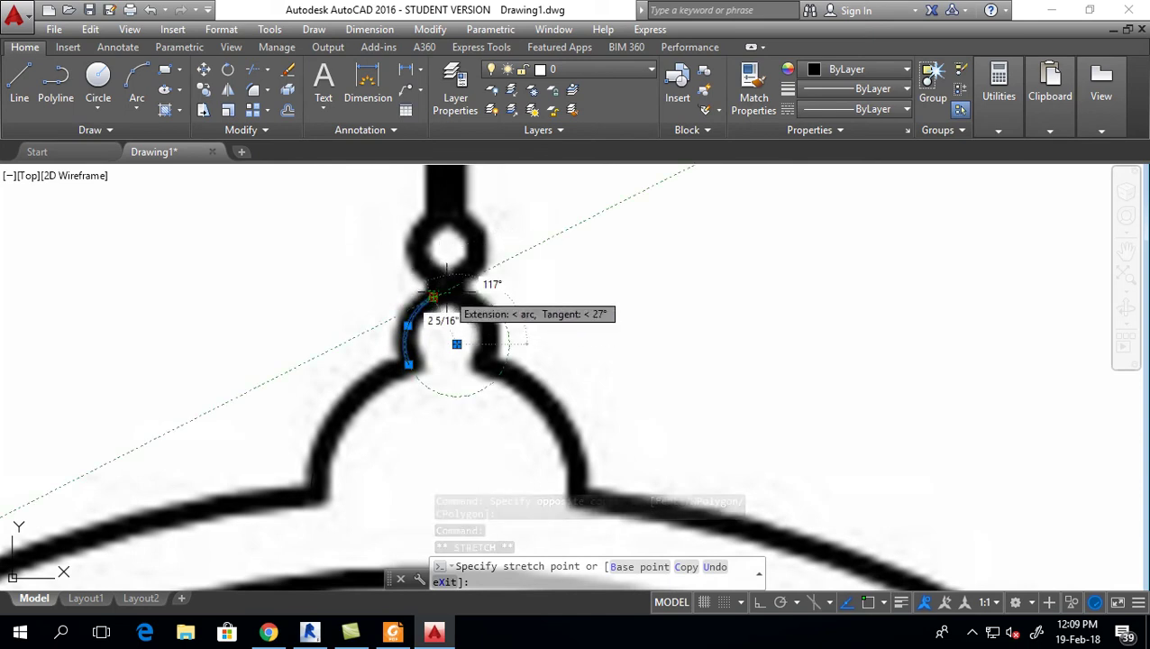
scroll(433, 297, "up", 5)
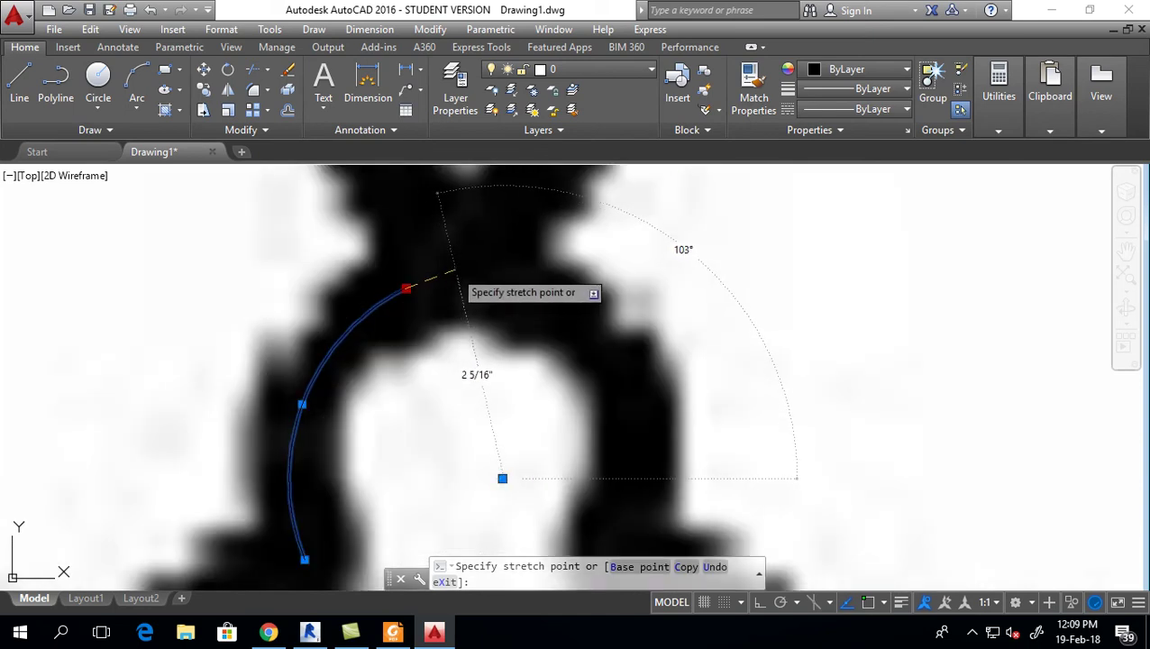
left_click(458, 269)
scroll(444, 326, "down", 5)
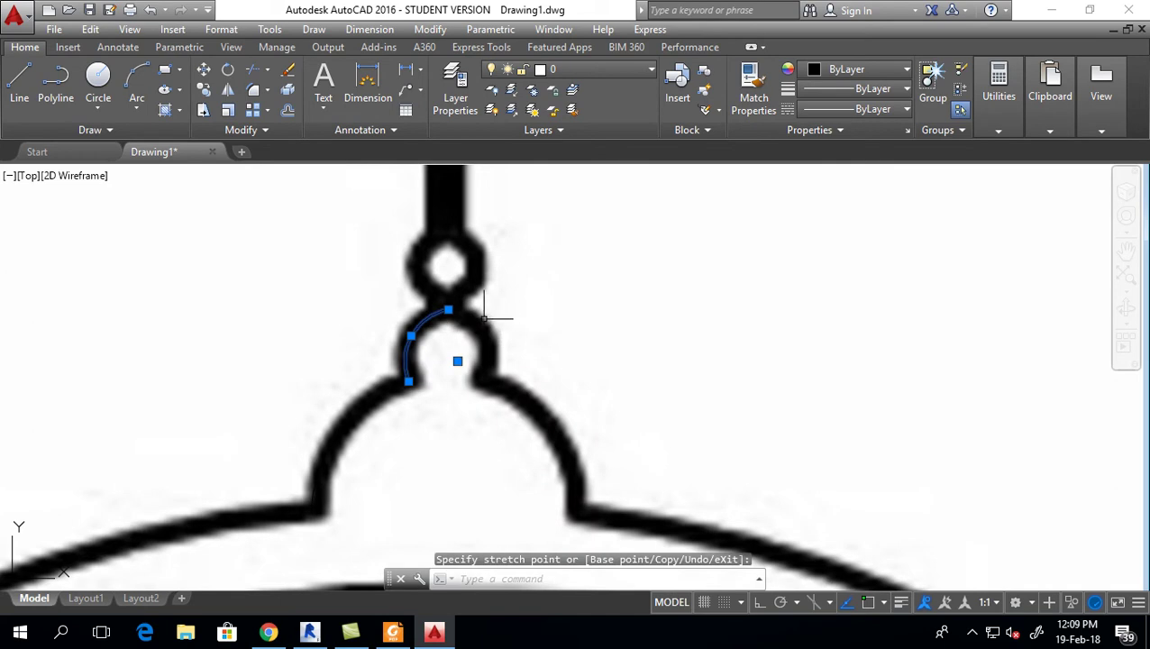
key("Escape")
key("Escape")
scroll(360, 385, "down", 3)
scroll(422, 281, "down", 3)
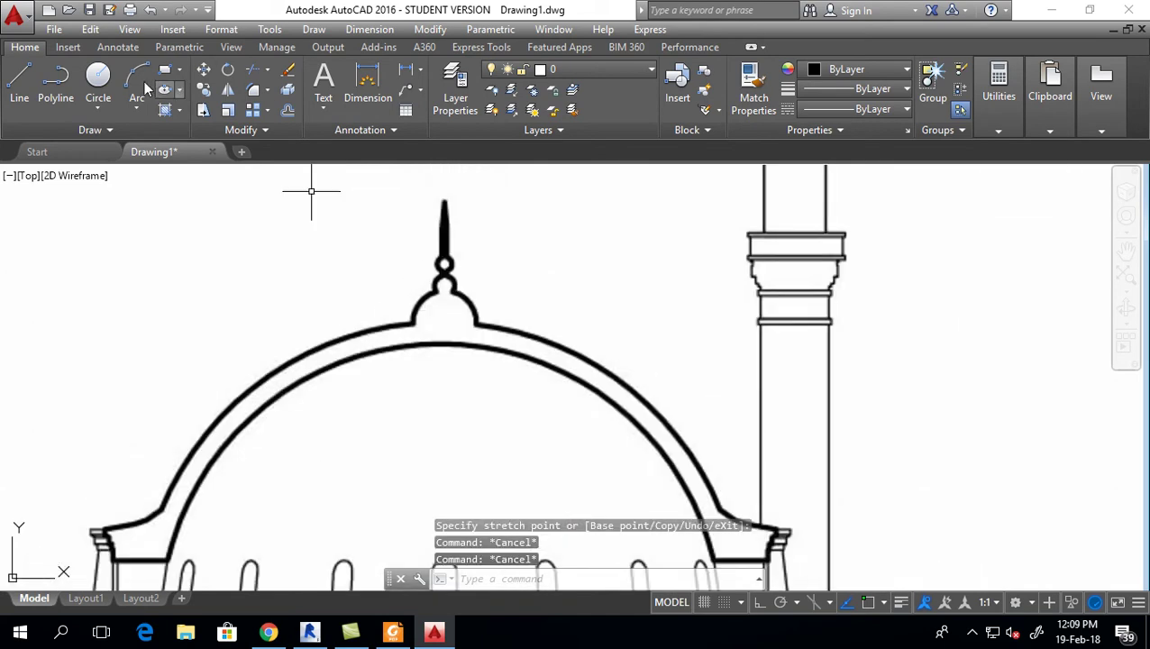
- Draw lines from the knob's base down the dome, then delete the stray diagonal line
left_click(23, 98)
scroll(442, 279, "up", 5)
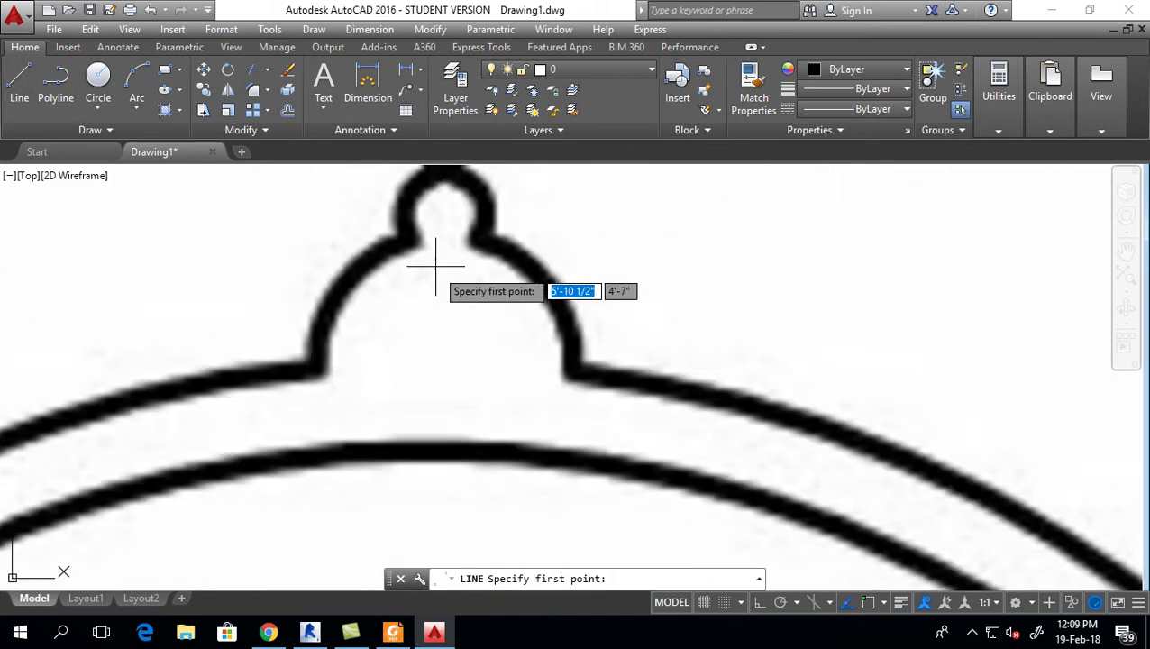
scroll(404, 213, "down", 5)
scroll(424, 279, "up", 4)
scroll(425, 334, "up", 1)
left_click(425, 334)
scroll(425, 334, "down", 5)
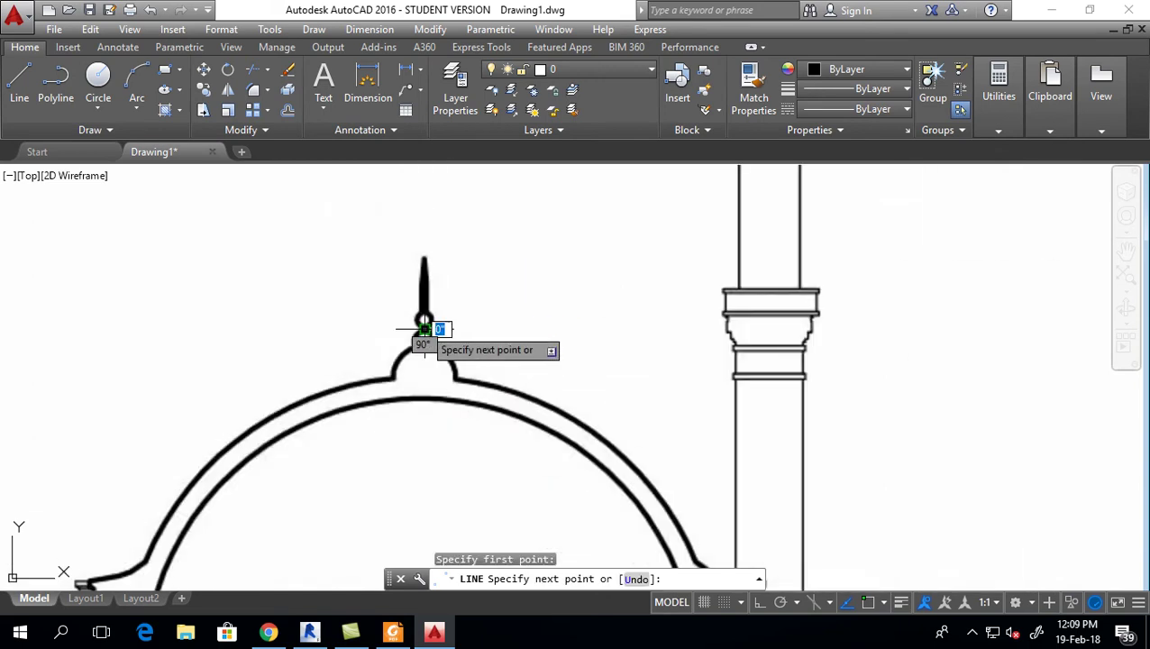
left_click(426, 380)
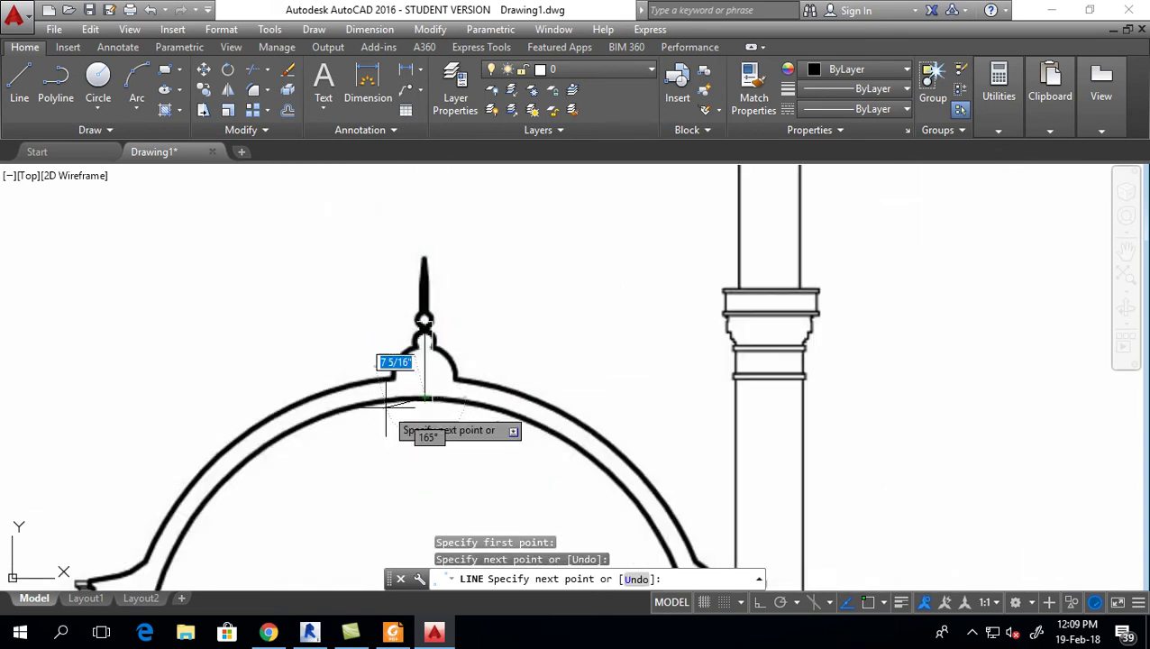
scroll(411, 385, "down", 4)
scroll(322, 423, "up", 2)
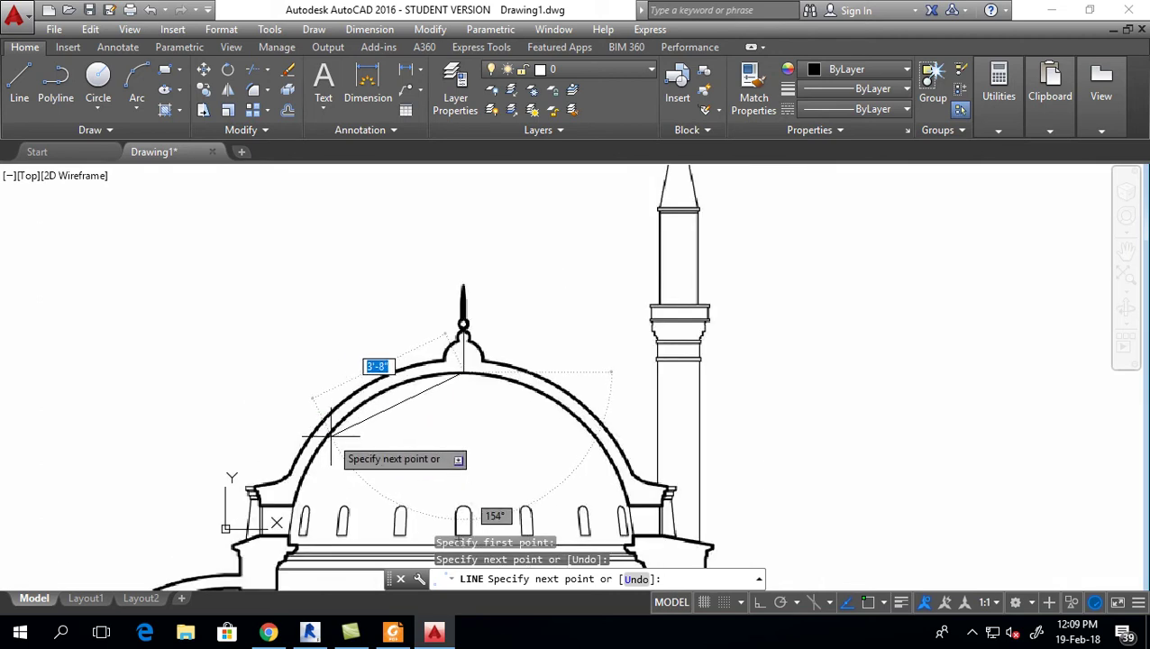
left_click(331, 435)
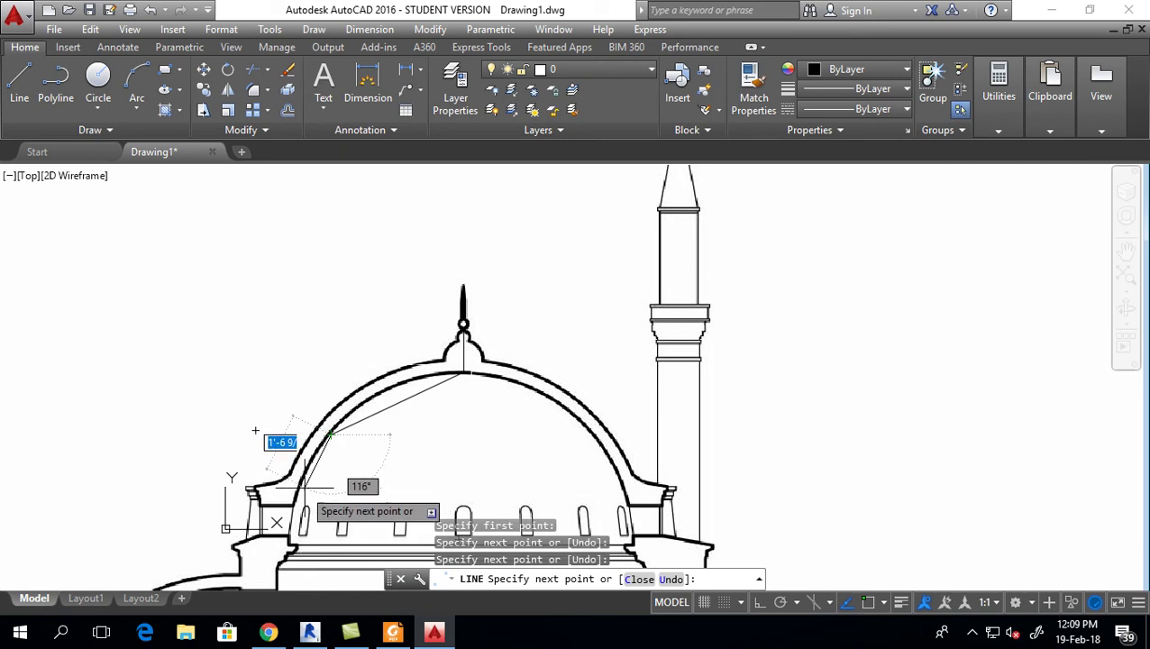
key("Escape")
left_click(425, 390)
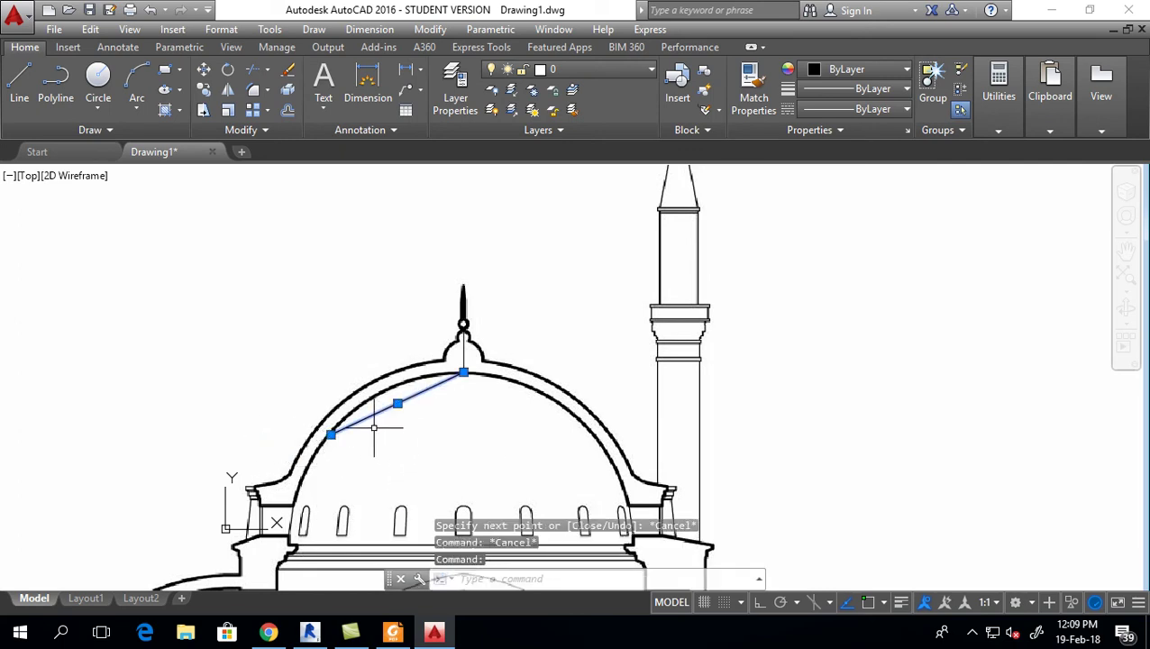
key("Delete")
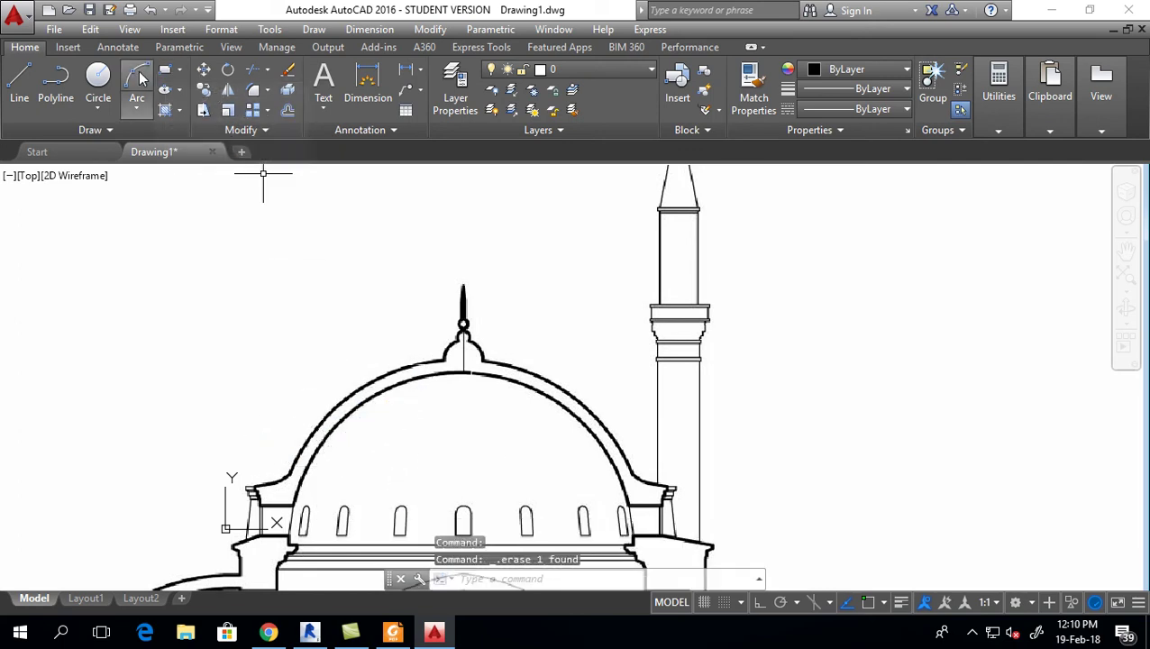
- Trace the inner dome curve with a three-point arc from its apex to its left base
left_click(137, 78)
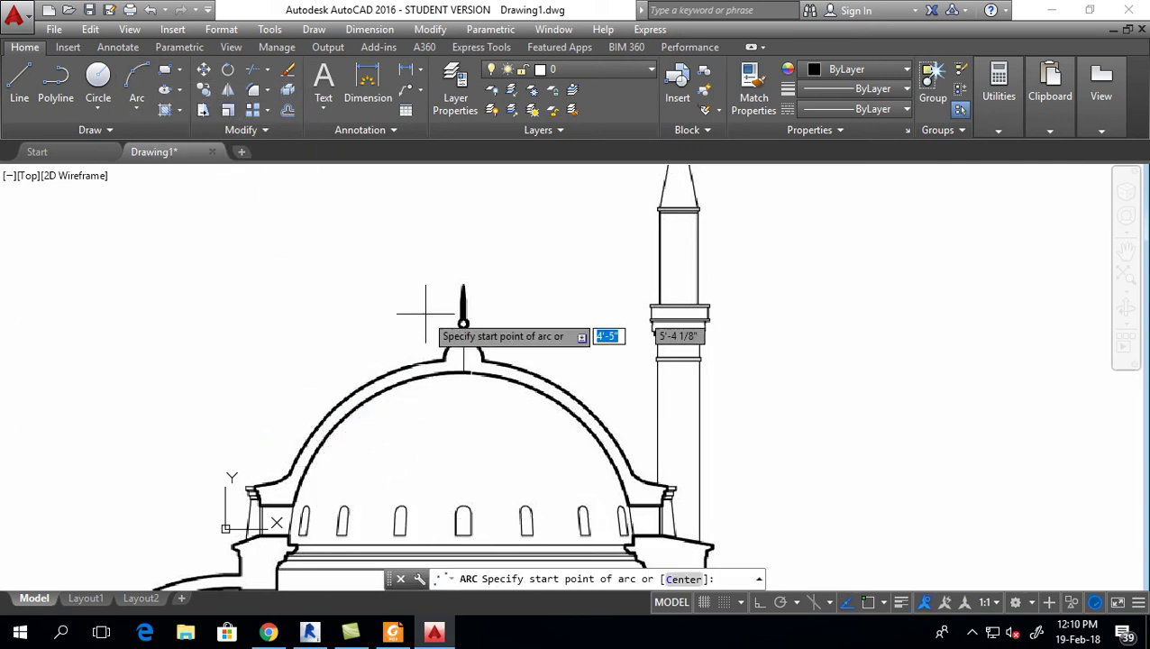
left_click(463, 371)
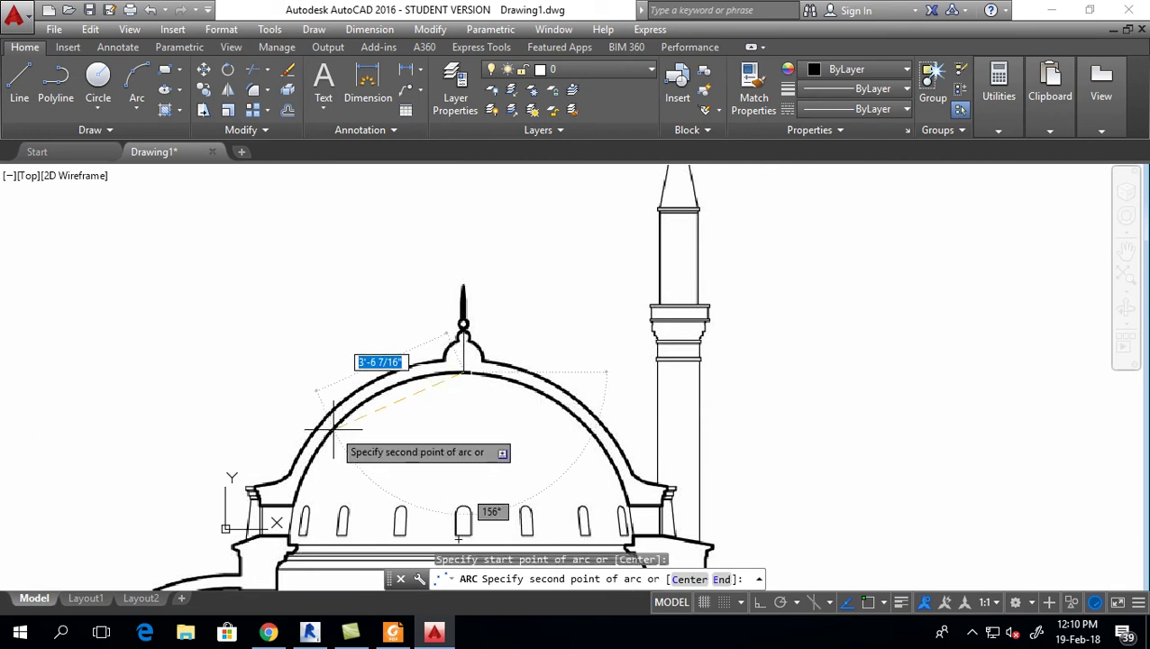
left_click(343, 420)
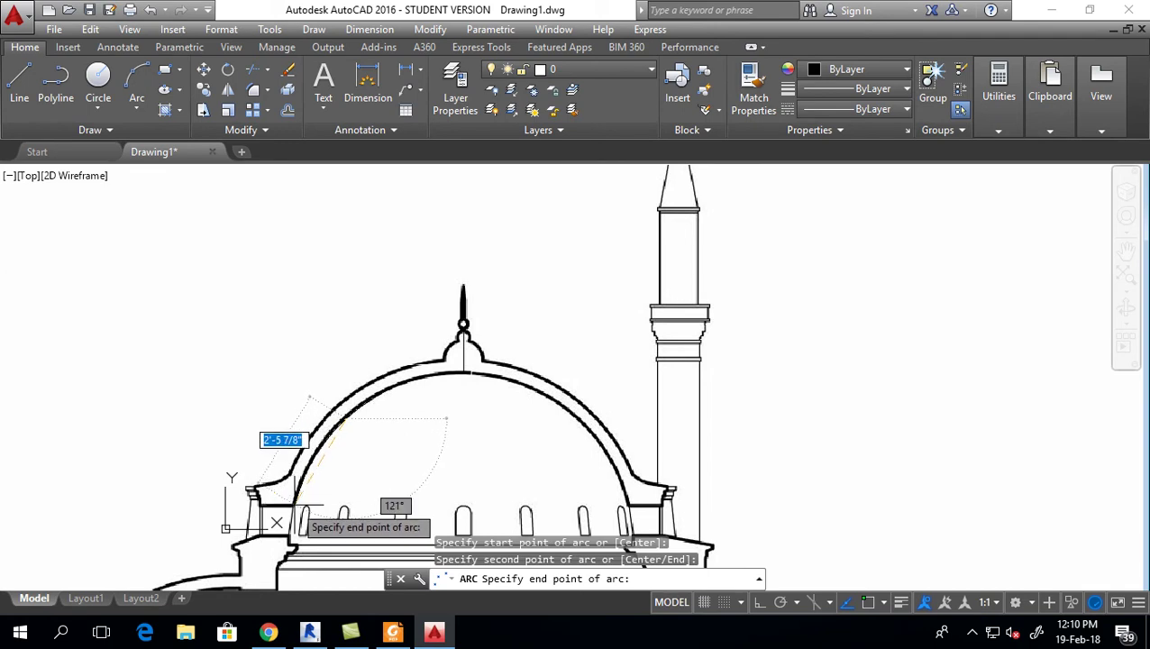
scroll(296, 507, "up", 5)
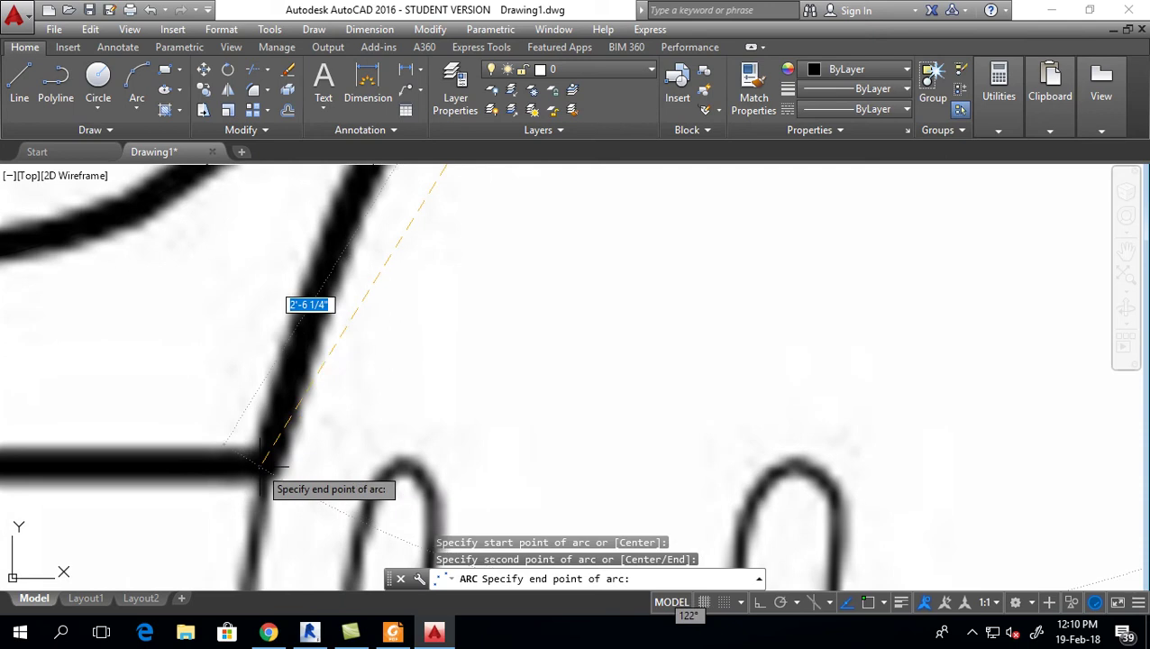
left_click(262, 462)
scroll(308, 469, "down", 5)
scroll(320, 465, "up", 3)
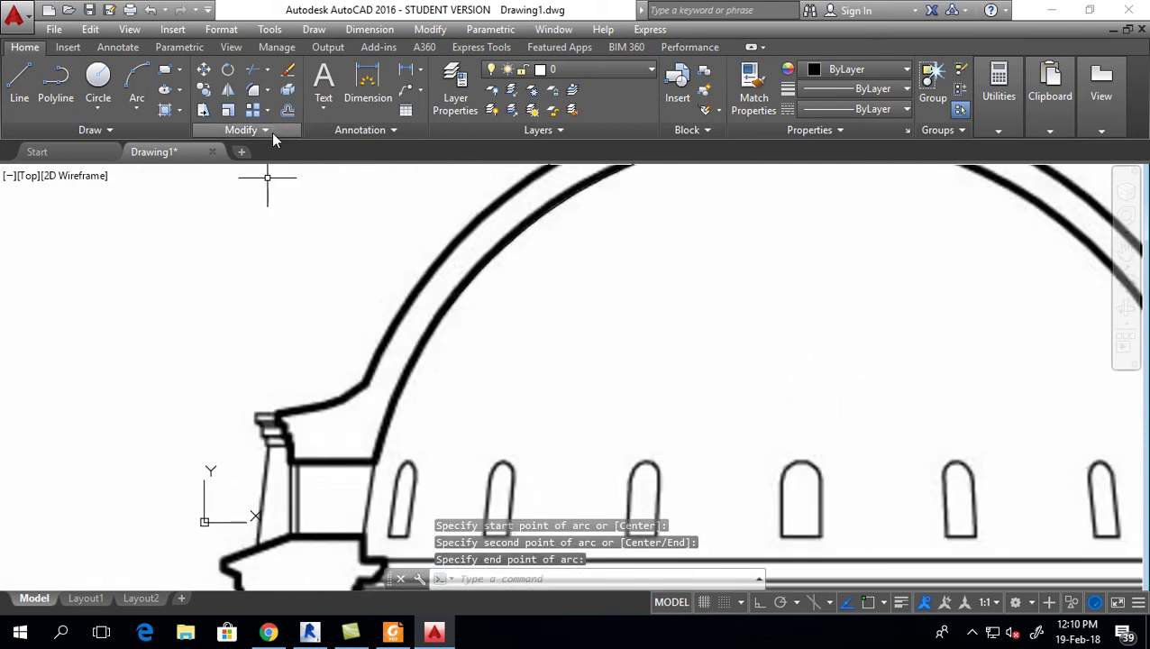
- Draw a horizontal line along the brim's lower ledge from the arc's end point
left_click(22, 94)
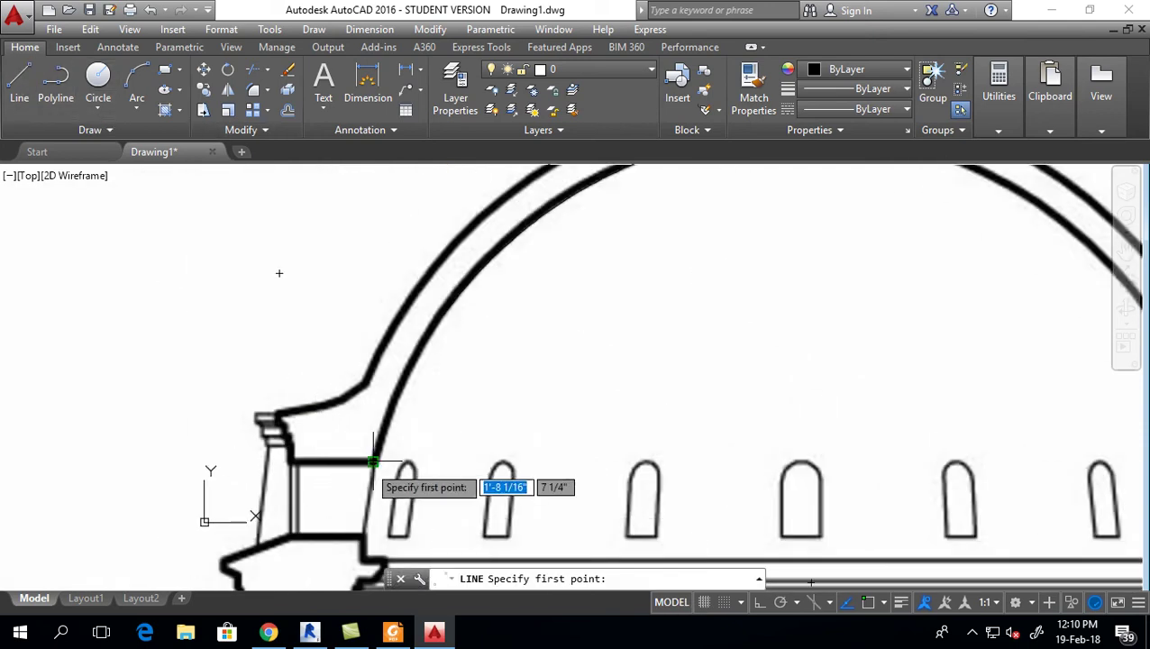
left_click(372, 462)
left_click(288, 461)
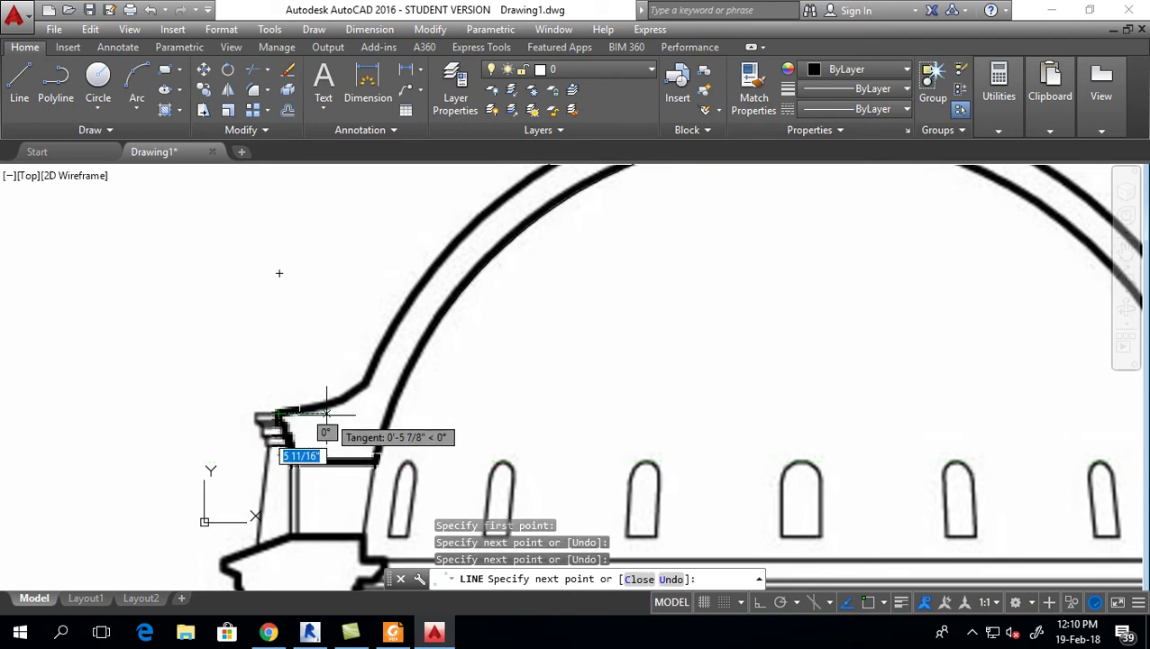
key("Escape")
scroll(343, 405, "down", 3)
scroll(415, 393, "down", 3)
- Select the reference raster image and set its Fade to 100 to hide it
left_click(485, 325)
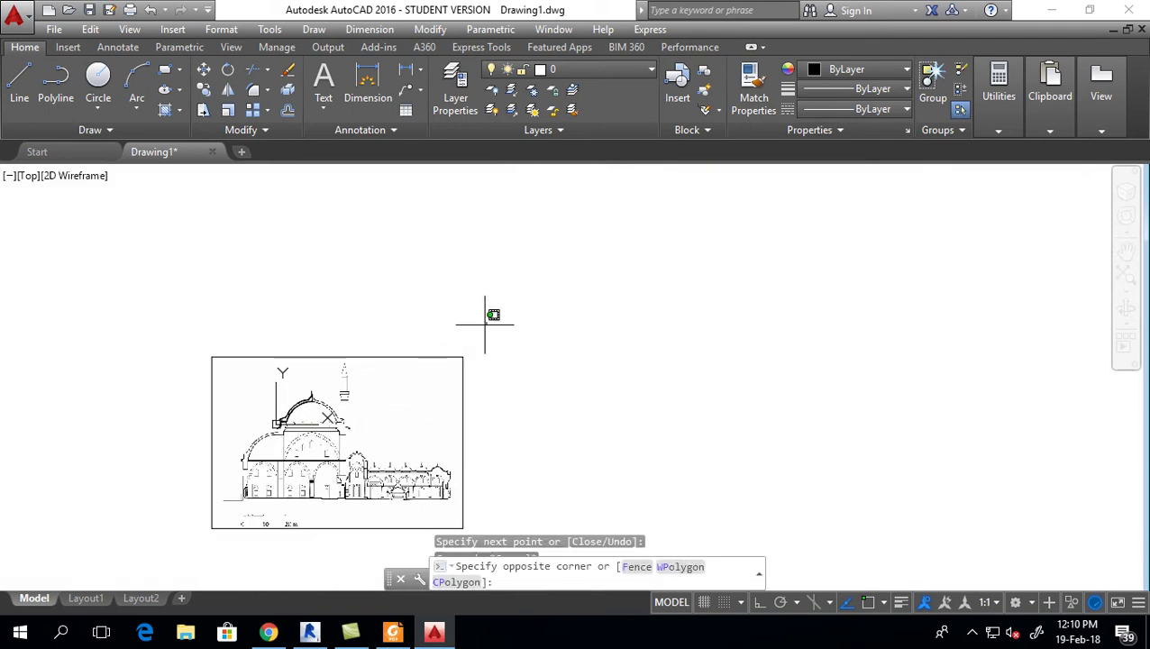
left_click(423, 379)
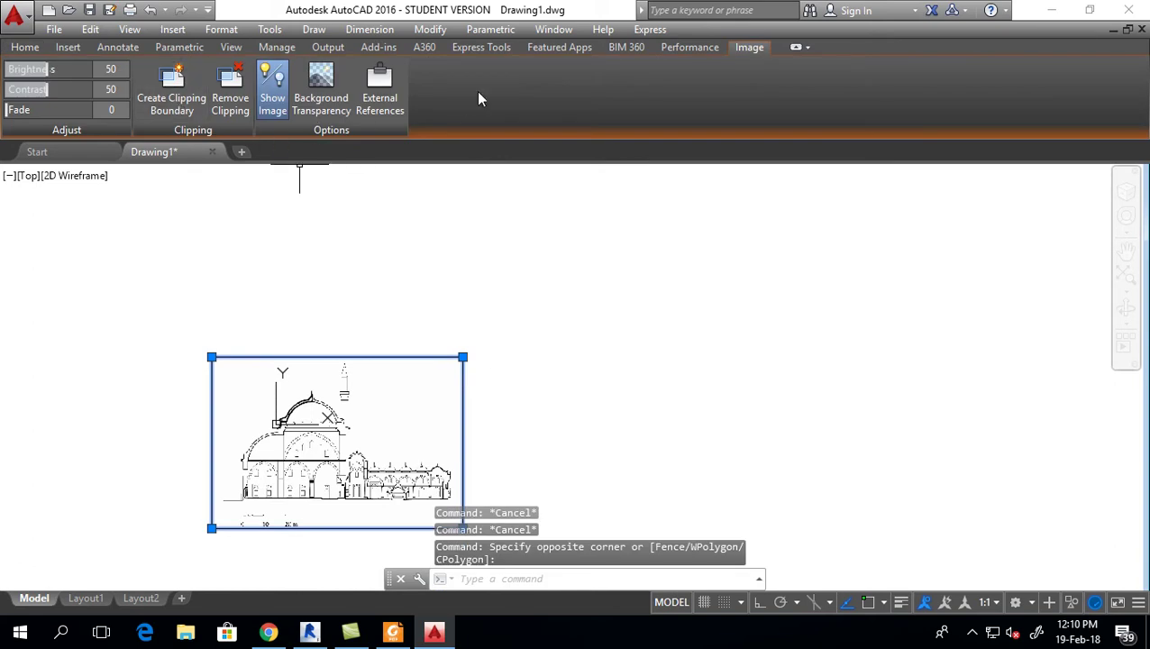
left_click_drag(18, 109, 90, 109)
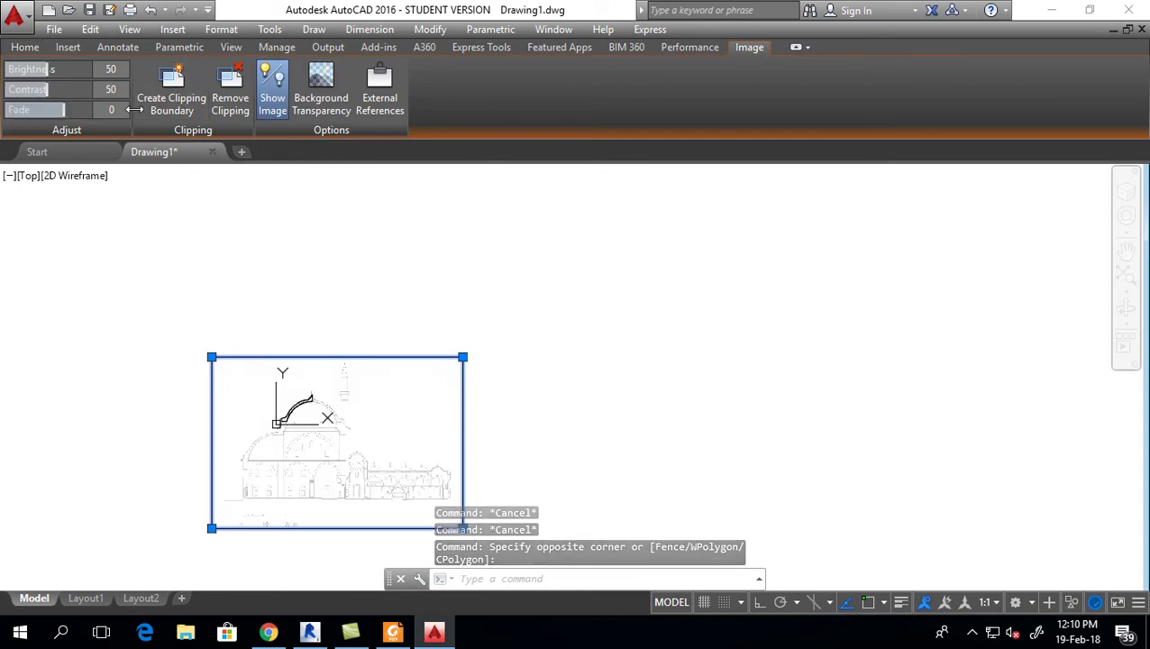
left_click(533, 282)
key("Escape")
key("Escape")
scroll(433, 343, "up", 3)
scroll(518, 336, "up", 3)
scroll(495, 320, "down", 2)
scroll(482, 342, "down", 2)
left_click(630, 217)
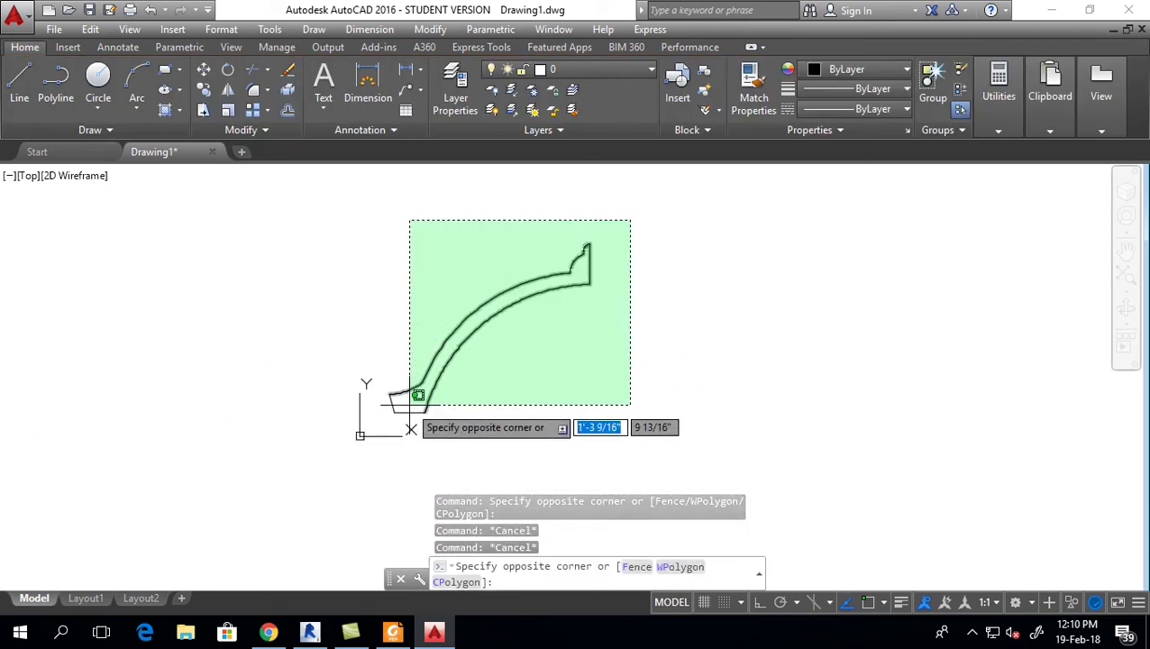
- Window-select all eight traced profile pieces and JOIN (J) them into one polyline
left_click(377, 468)
scroll(502, 362, "down", 4)
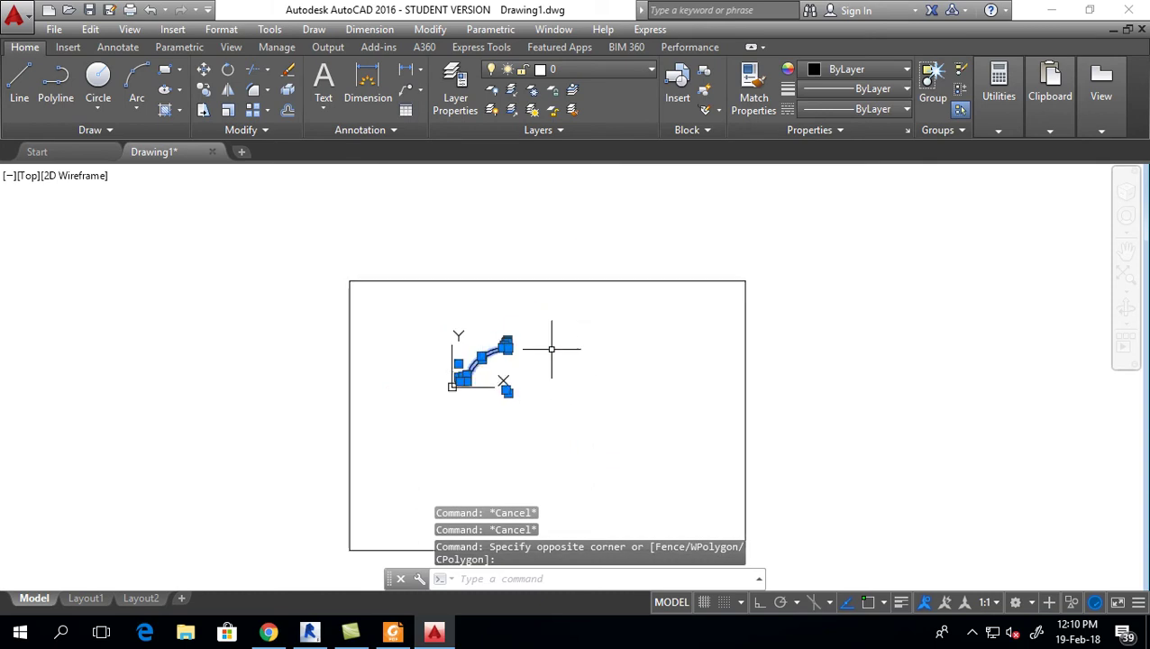
scroll(550, 370, "up", 2)
scroll(432, 393, "up", 3)
scroll(442, 397, "down", 2)
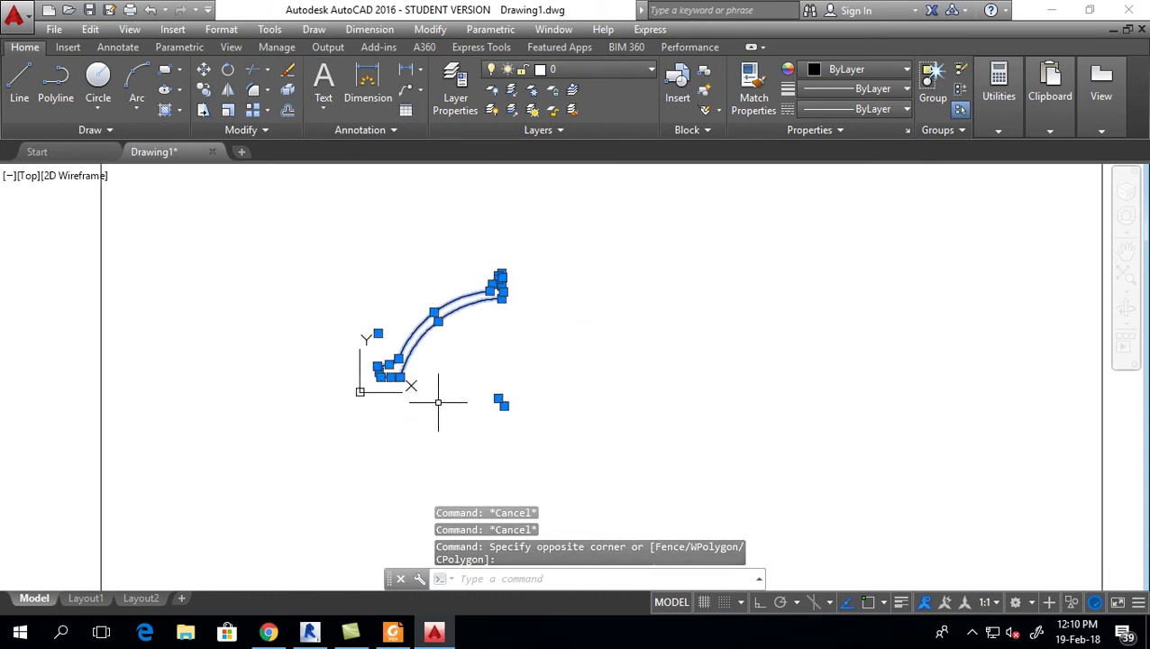
key("Escape")
left_click(328, 214)
left_click(616, 470)
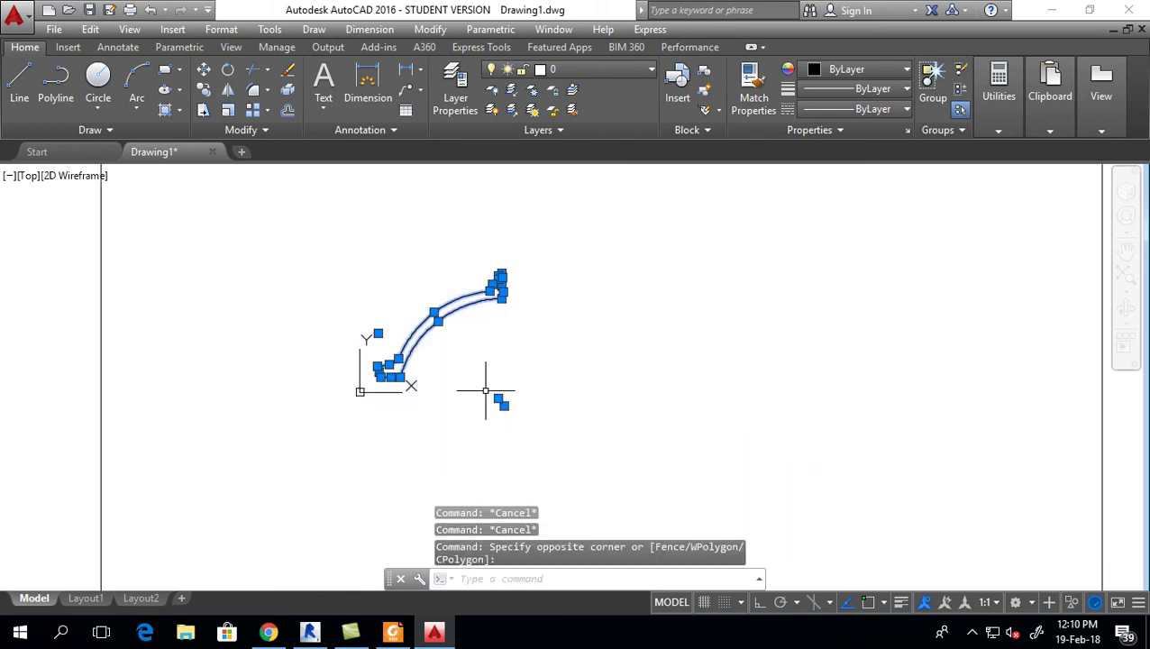
type("j")
key("Return")
- Select the joined polyline to verify it, then clear the selection
scroll(456, 303, "up", 4)
left_click(455, 302)
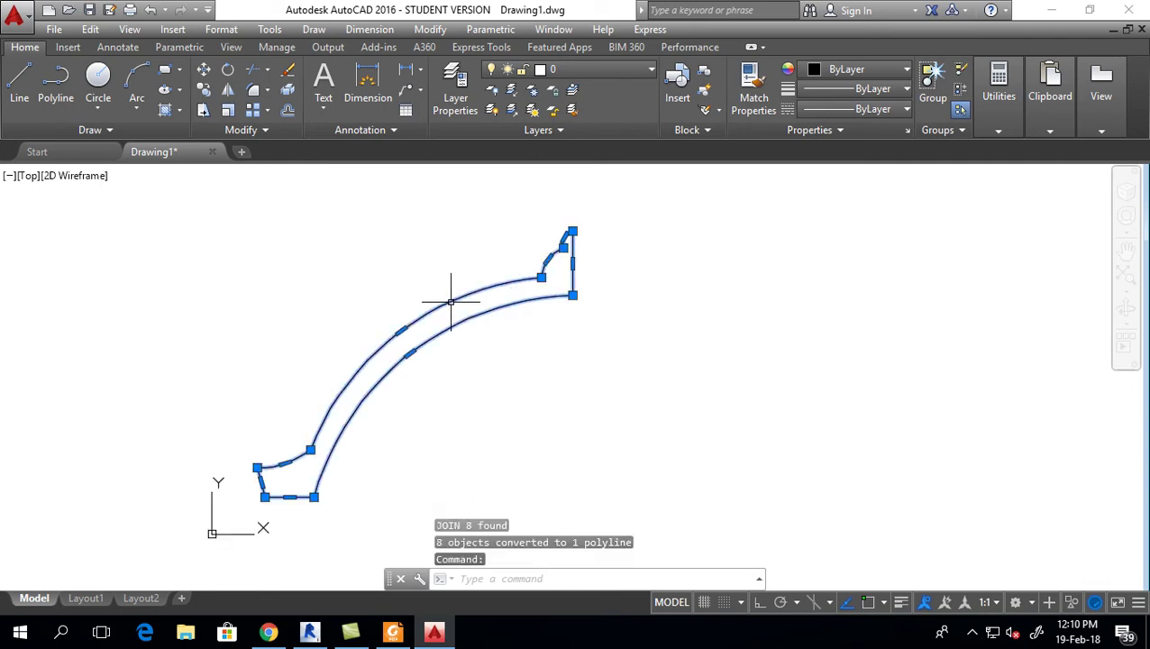
key("Escape")
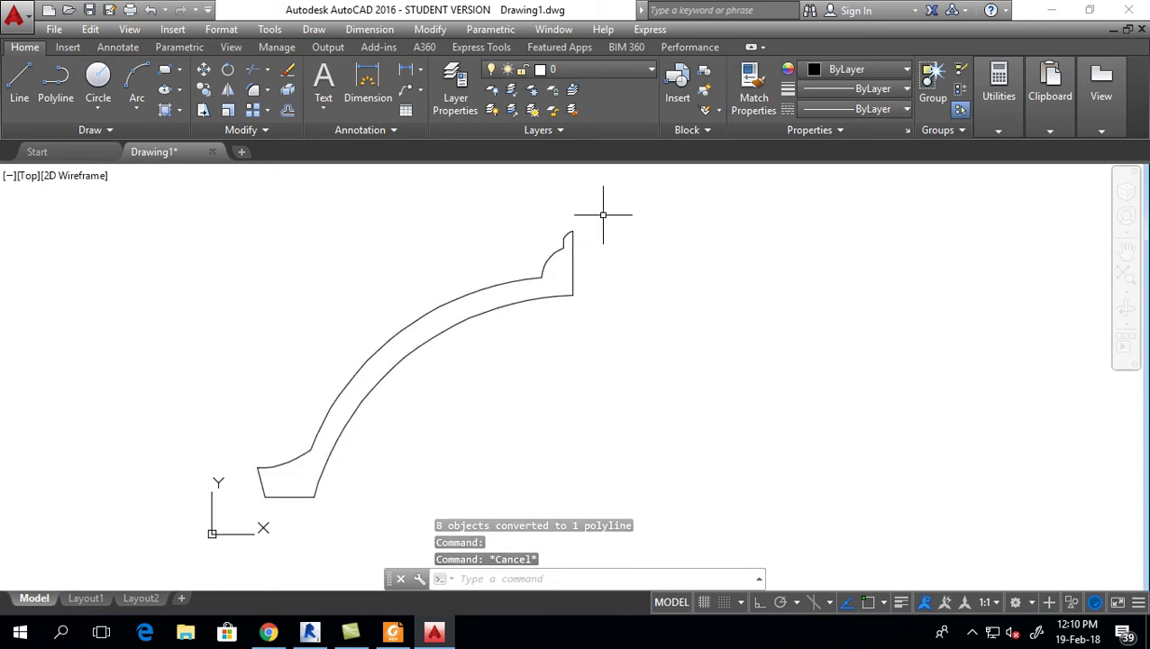
left_click(572, 242)
left_click(316, 246)
key("Escape")
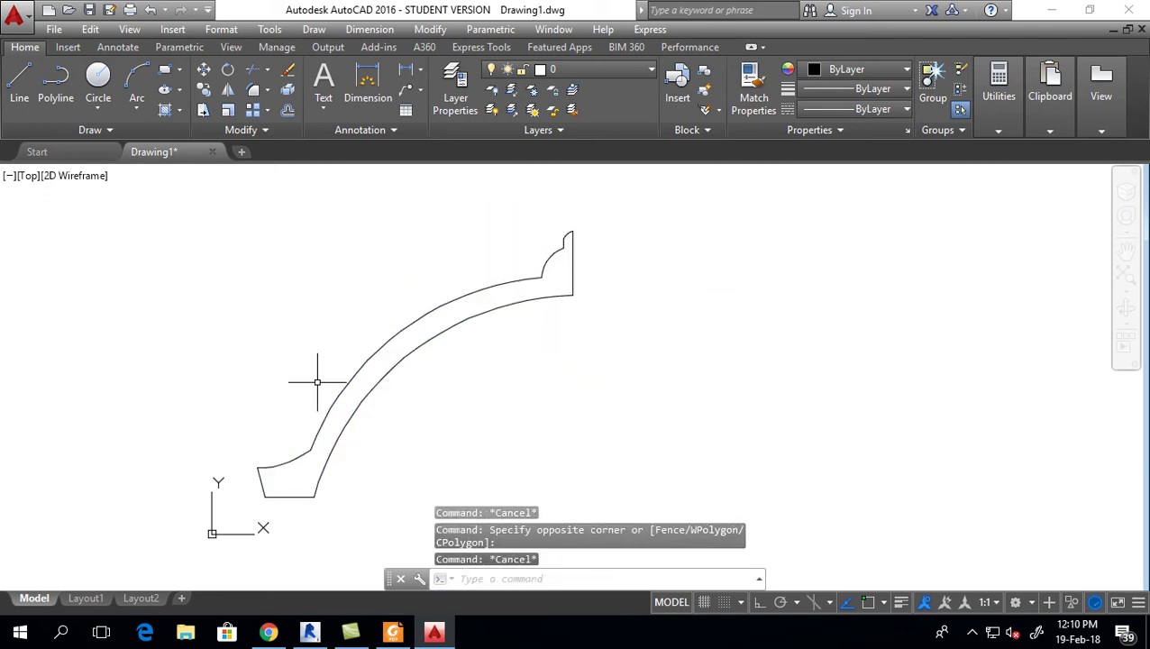
type("W")
key("Escape")
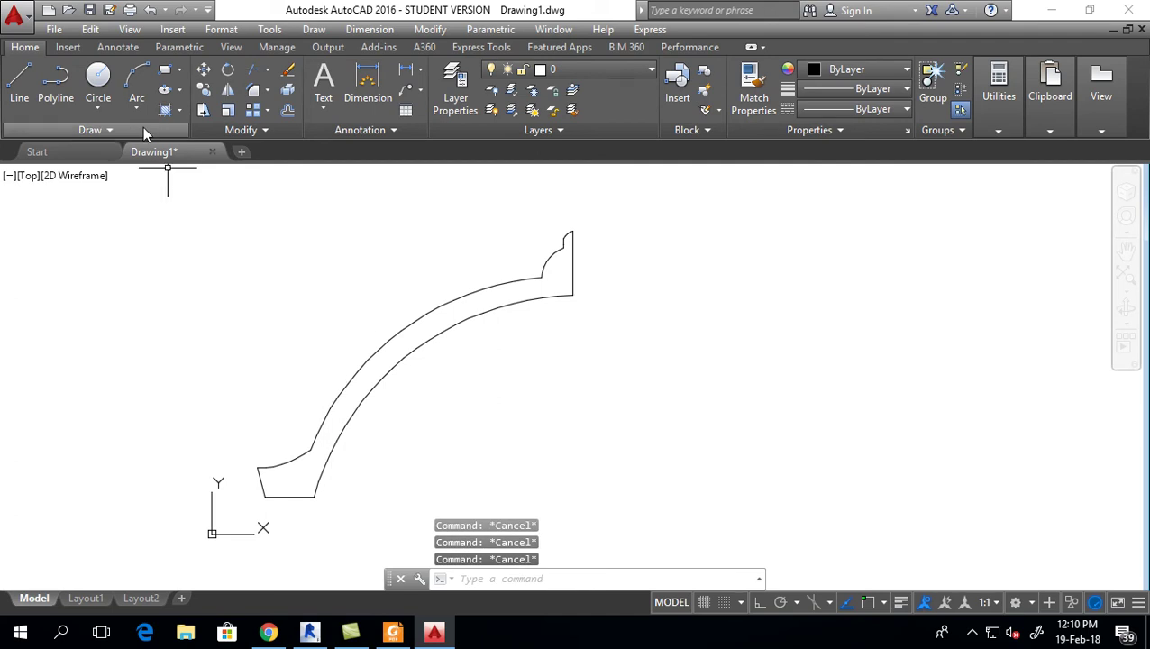
- Save the drawing as Drawing1.dwg on the Desktop
left_click(88, 10)
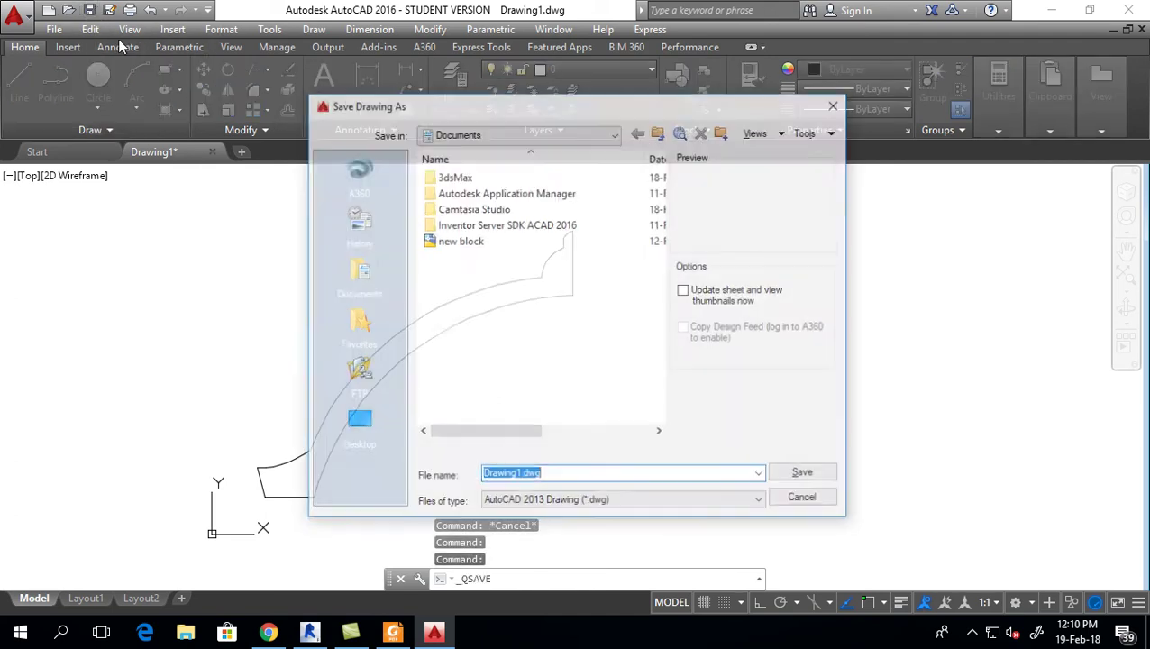
left_click(373, 424)
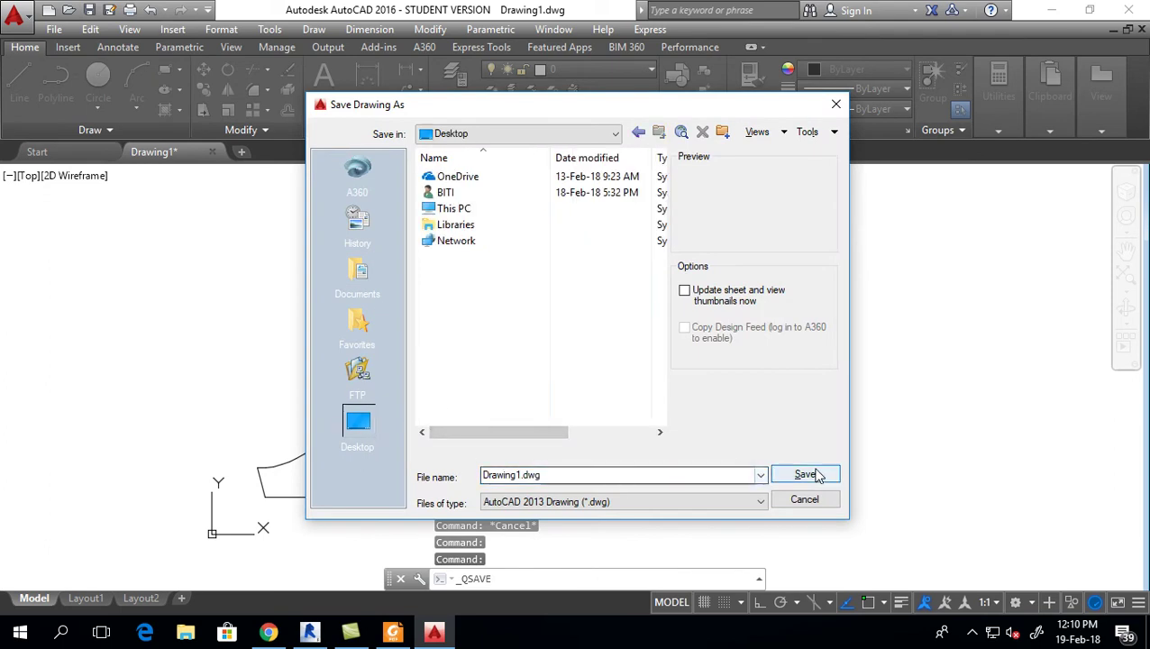
left_click(804, 474)
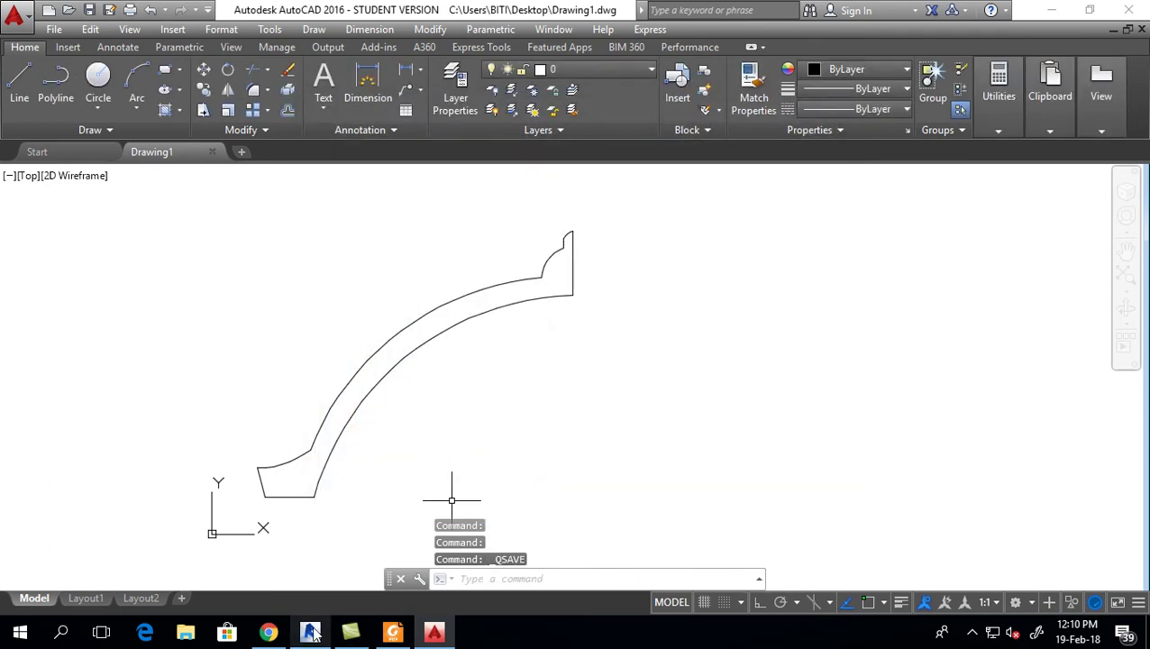
left_click(310, 633)
- Delete the existing dome roof, then cancel an early wall attempt
scroll(541, 271, "down", 2)
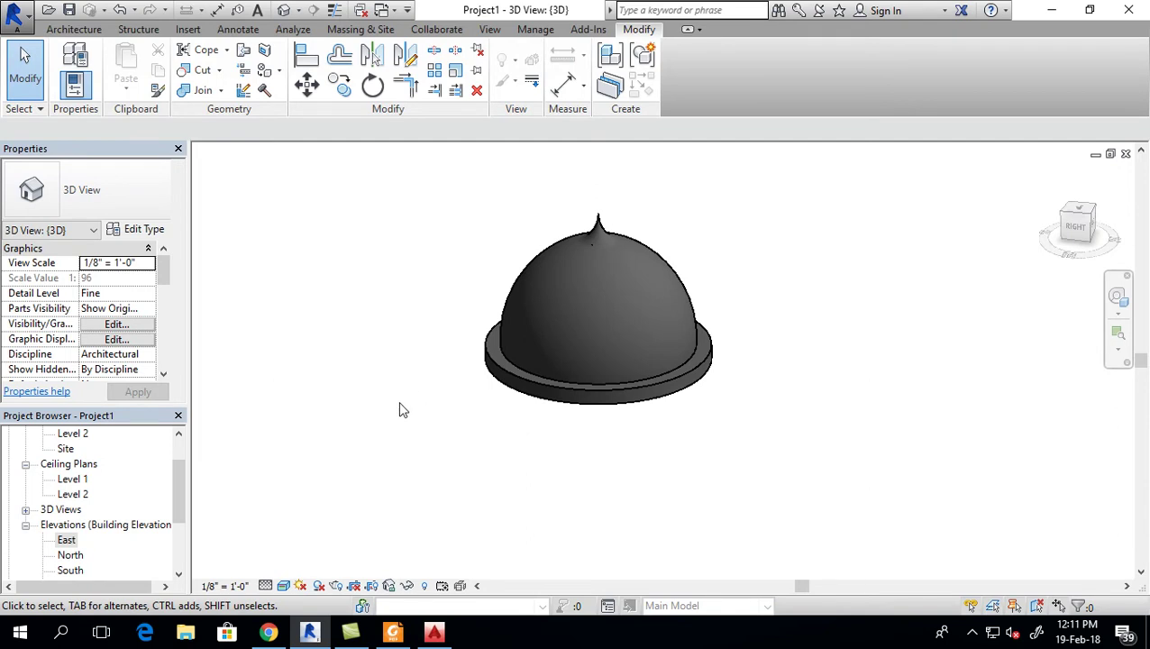
left_click(633, 278)
key("Delete")
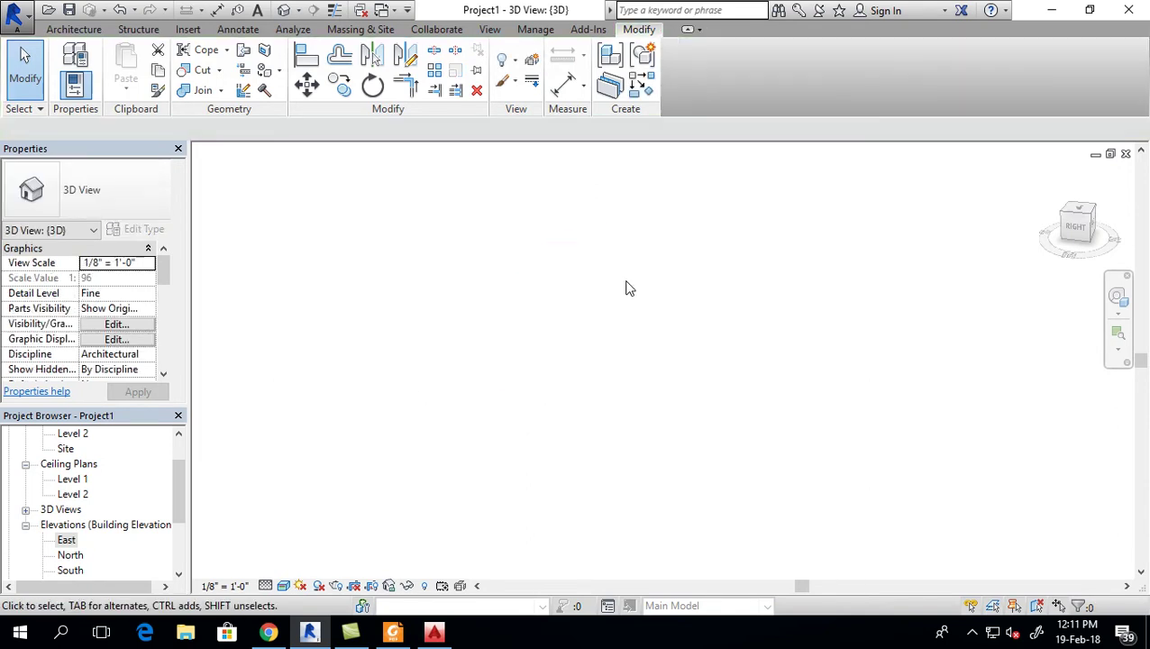
left_click(85, 30)
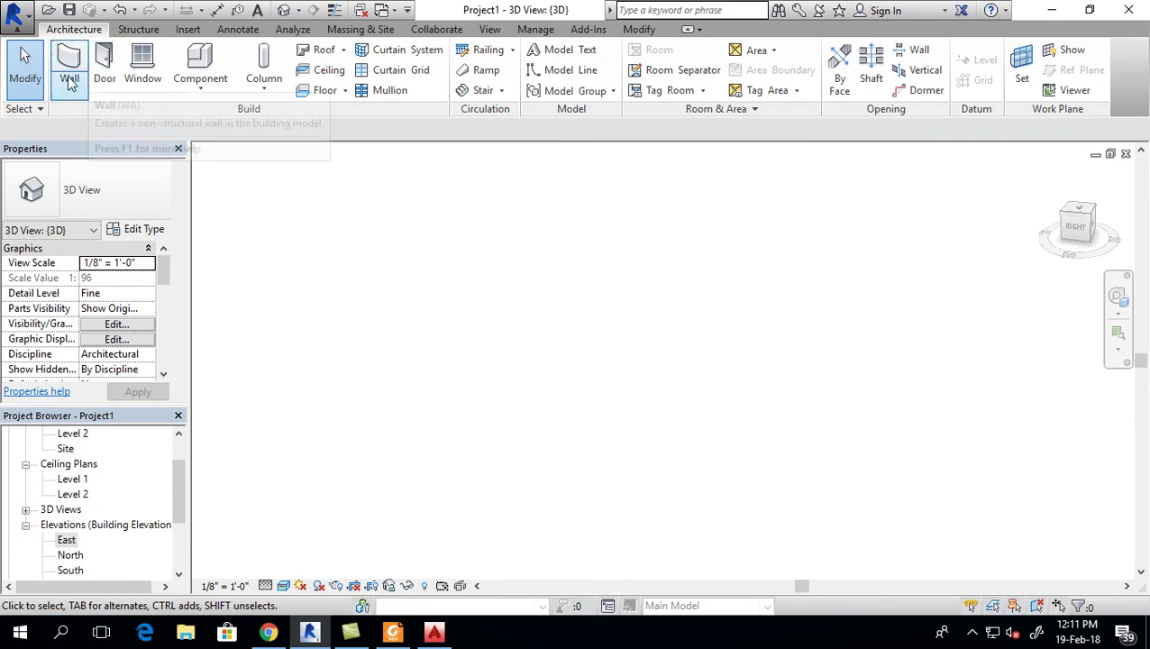
left_click(69, 67)
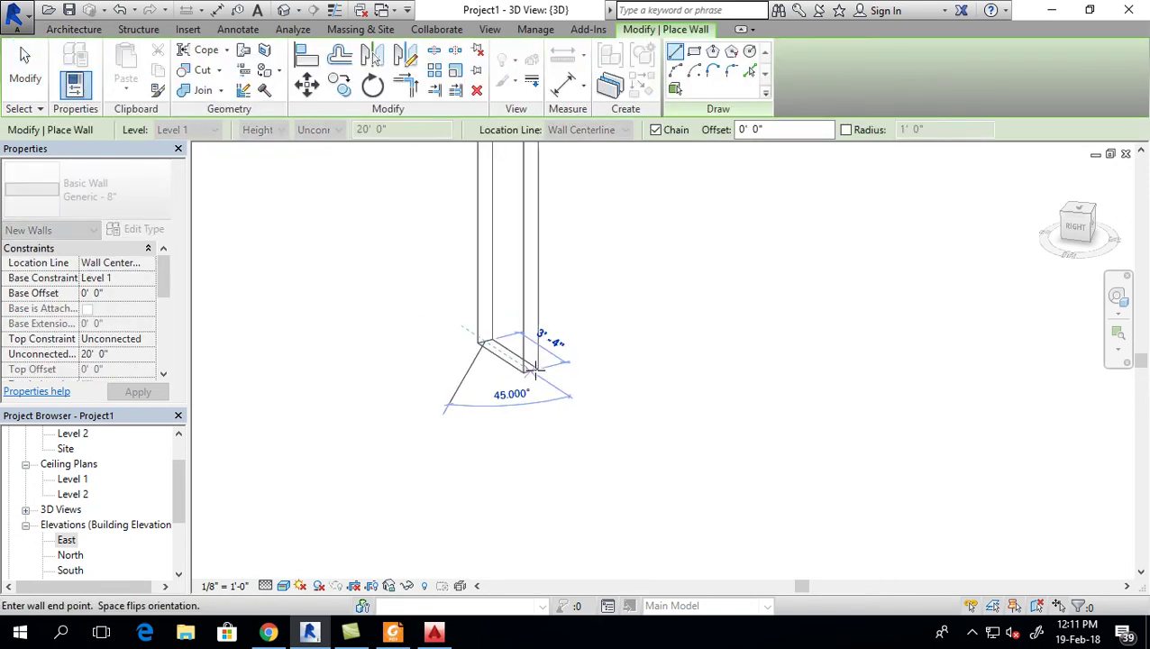
key("Escape")
key("Escape")
- In the Level 1 floor plan, draw a straight generic wall about 48'-0" long
scroll(83, 446, "up", 2)
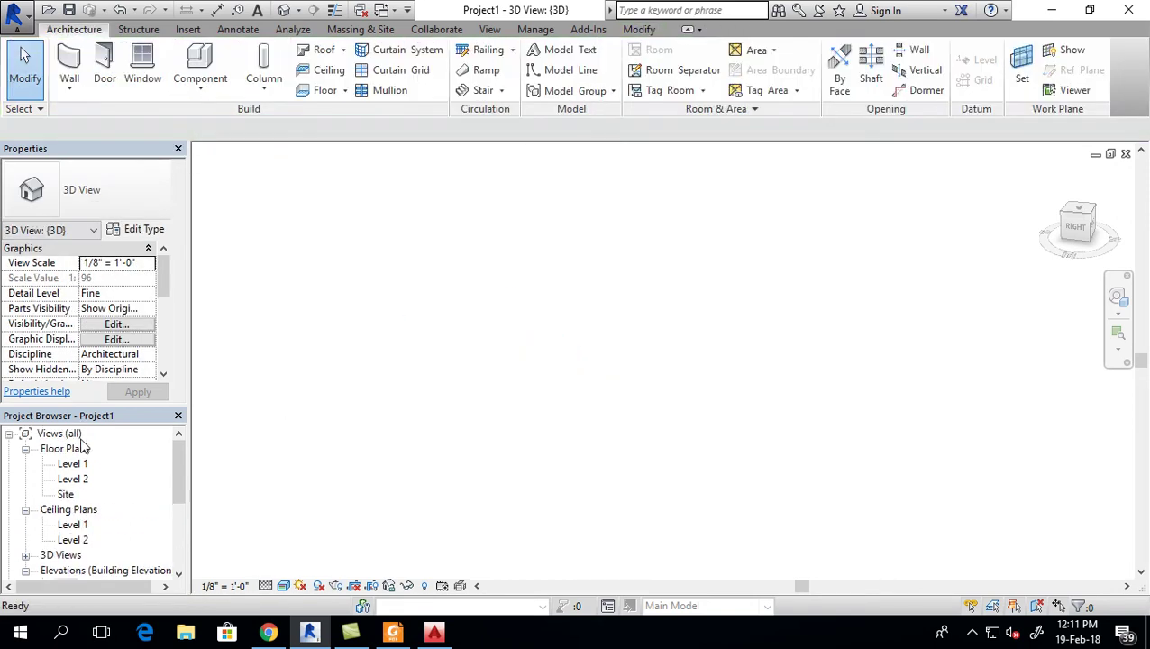
double_click(74, 465)
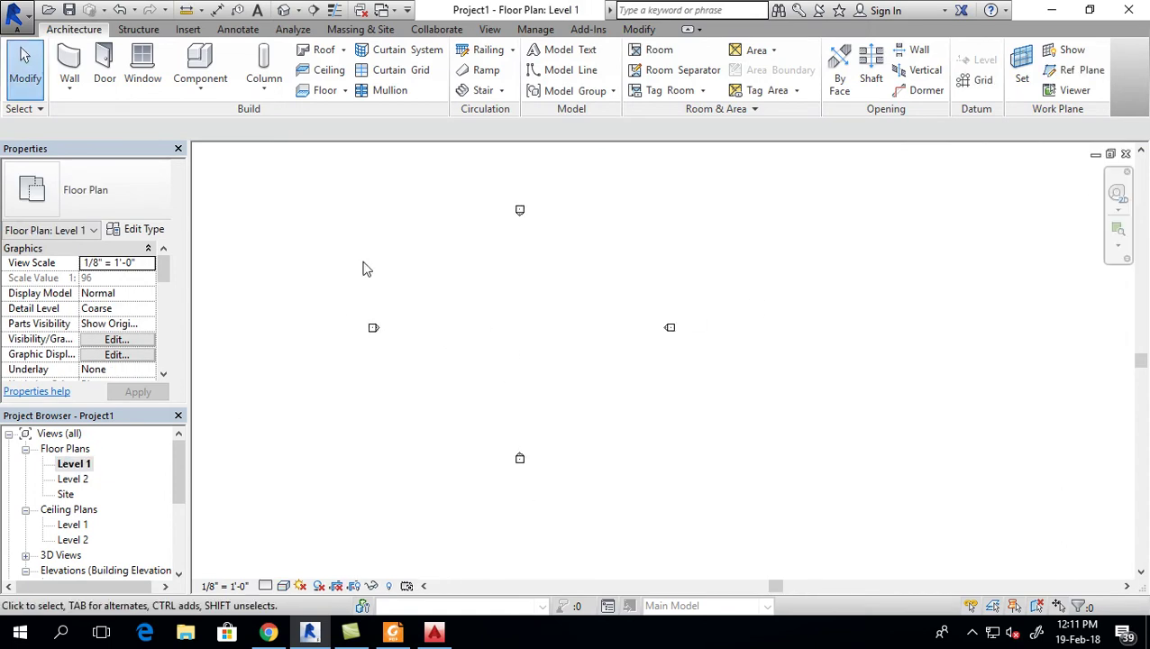
left_click(70, 65)
left_click(441, 331)
left_click(529, 331)
key("Escape")
scroll(463, 336, "up", 2)
key("Escape")
scroll(463, 336, "up", 3)
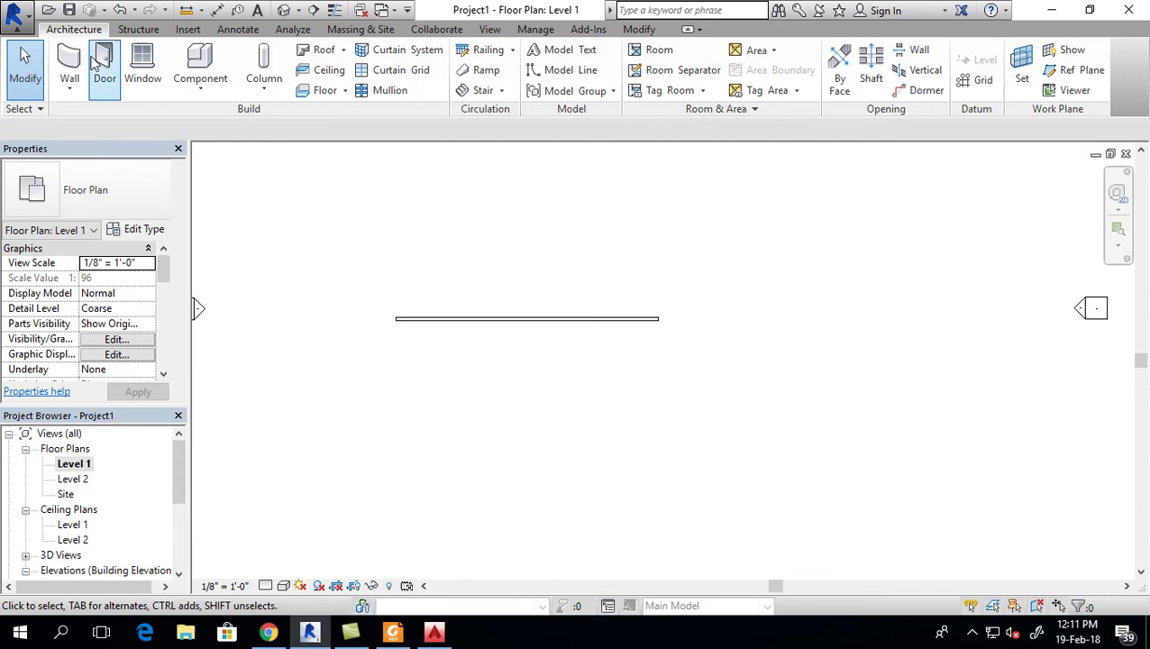
- Pick the wall's face as the work plane and open the North elevation for sketching
scroll(569, 357, "up", 1)
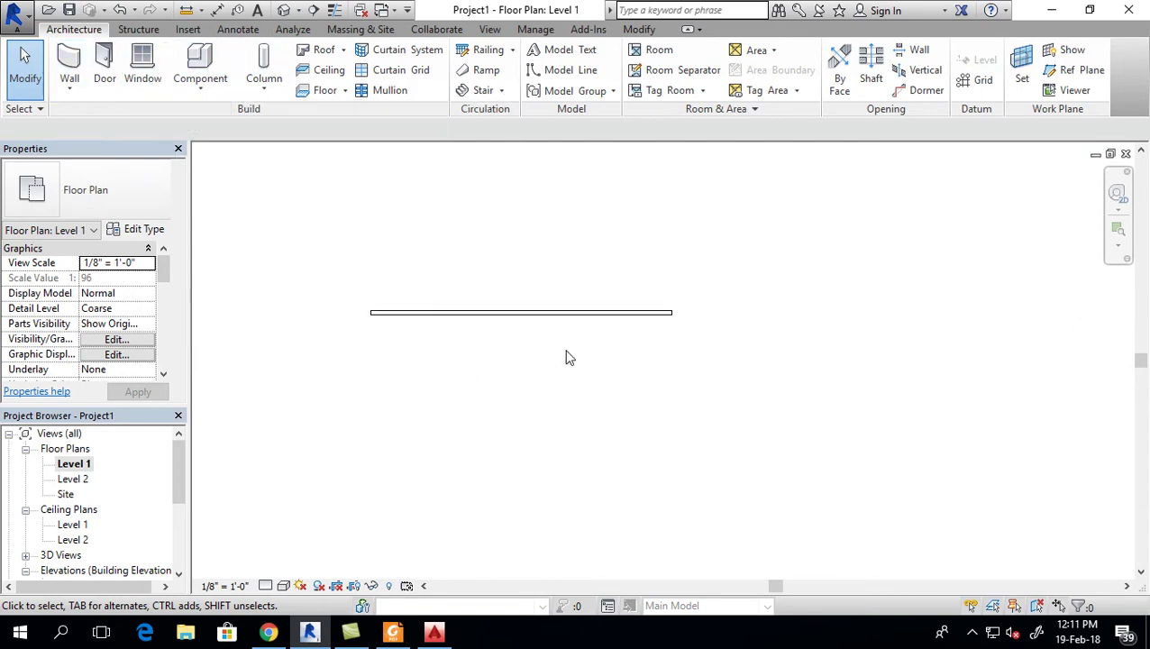
left_click(1019, 76)
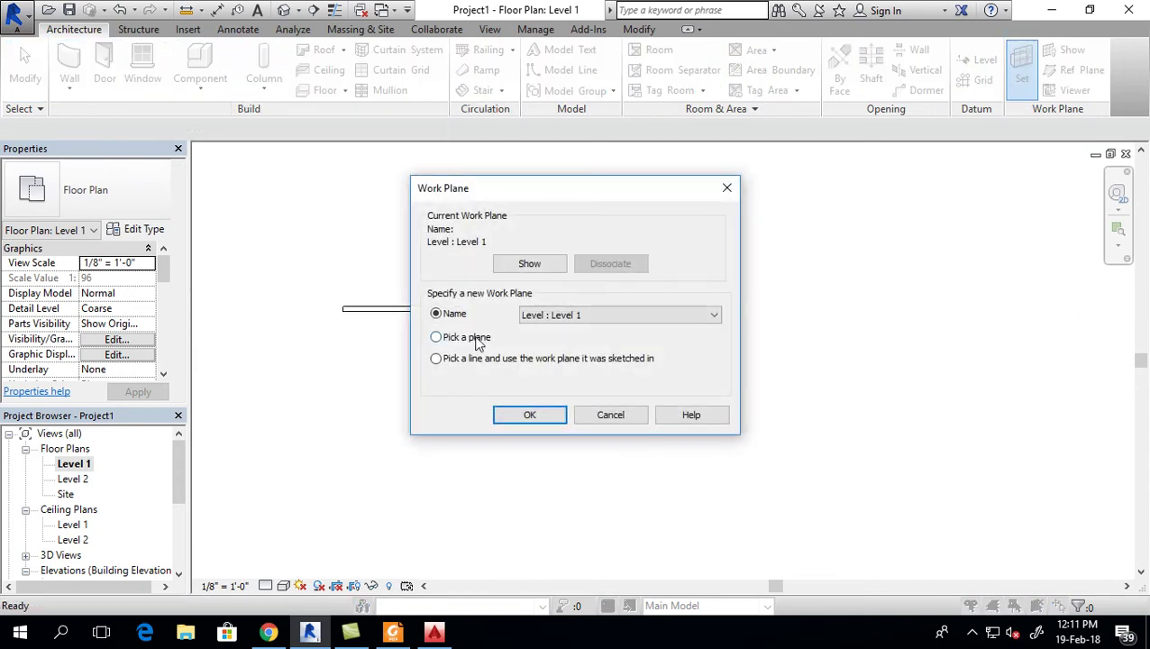
left_click(530, 417)
left_click(429, 311)
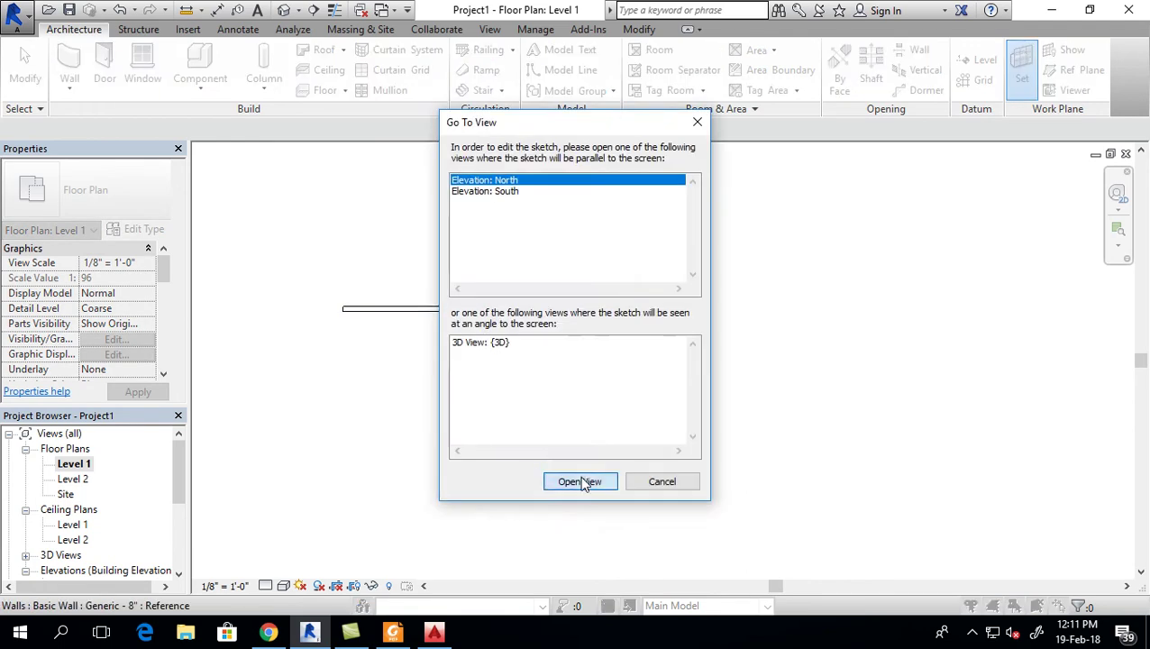
left_click(581, 481)
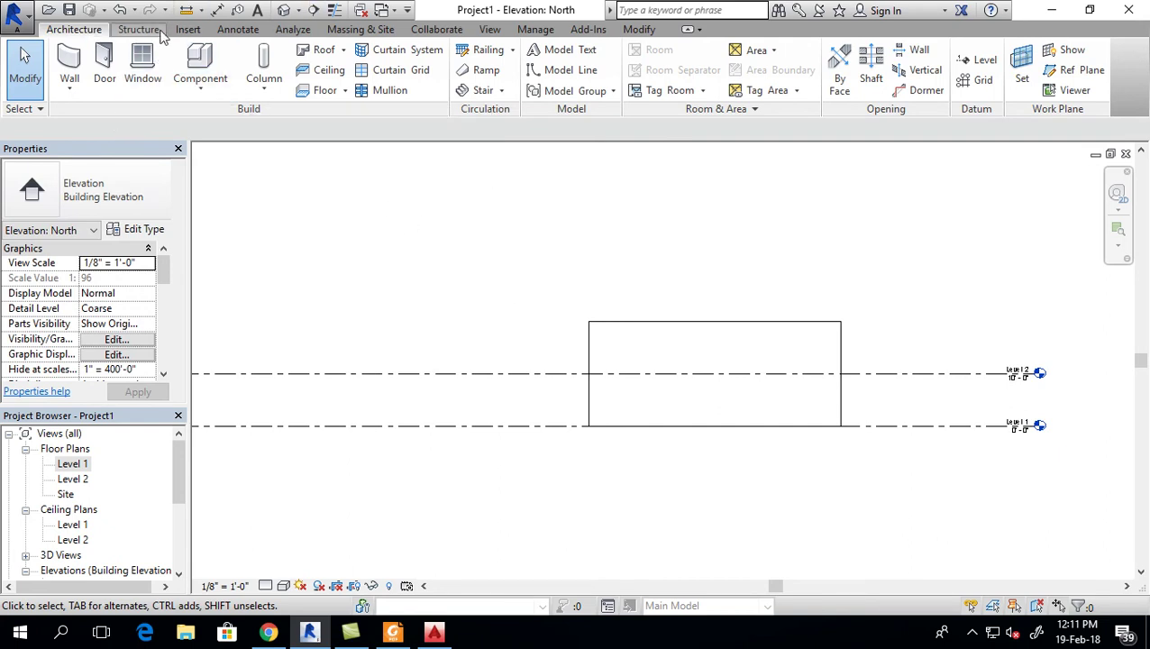
- Import Drawing1.dwg from the Desktop into the North elevation, dismissing the raster warning
left_click(188, 29)
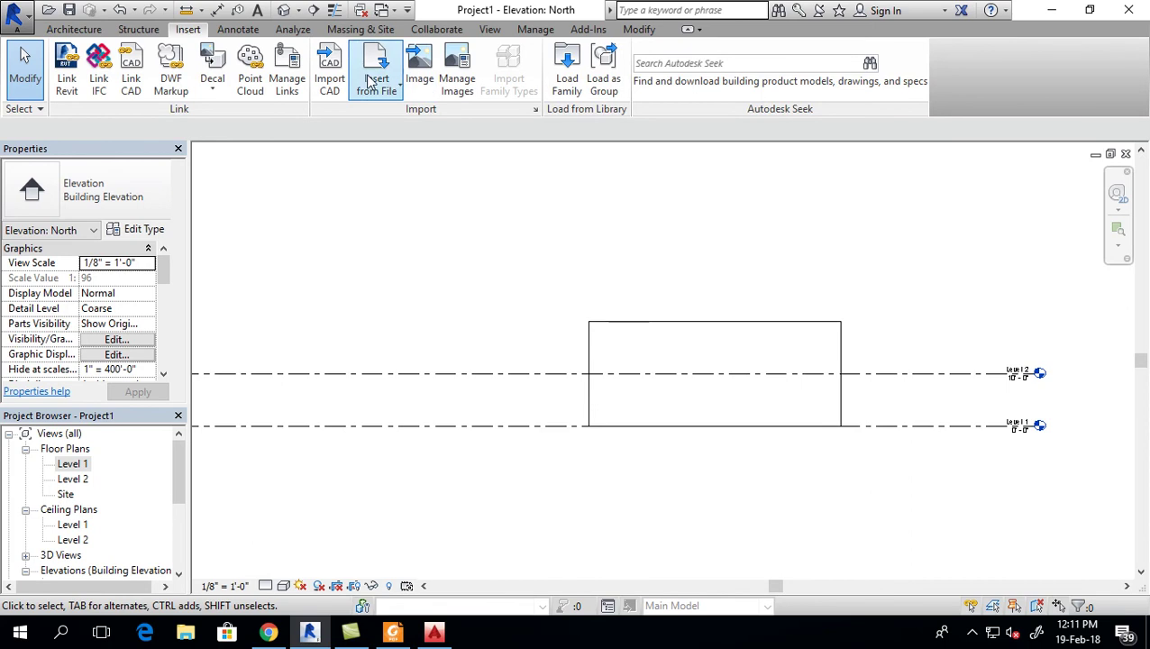
left_click(329, 72)
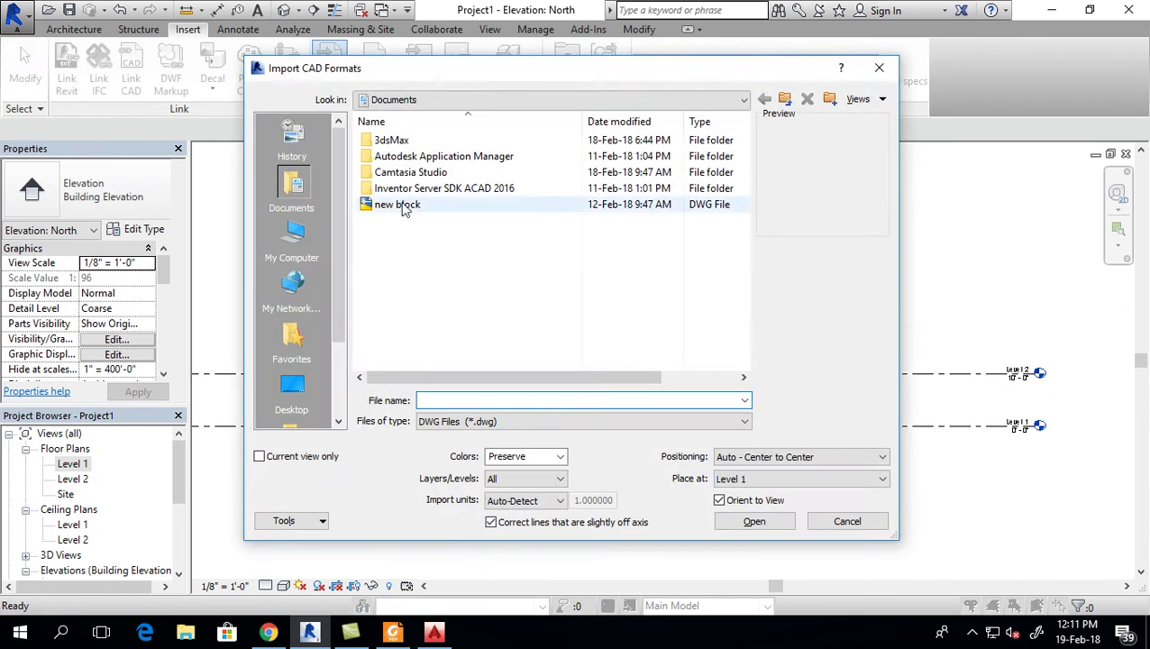
left_click(297, 404)
left_click(457, 220)
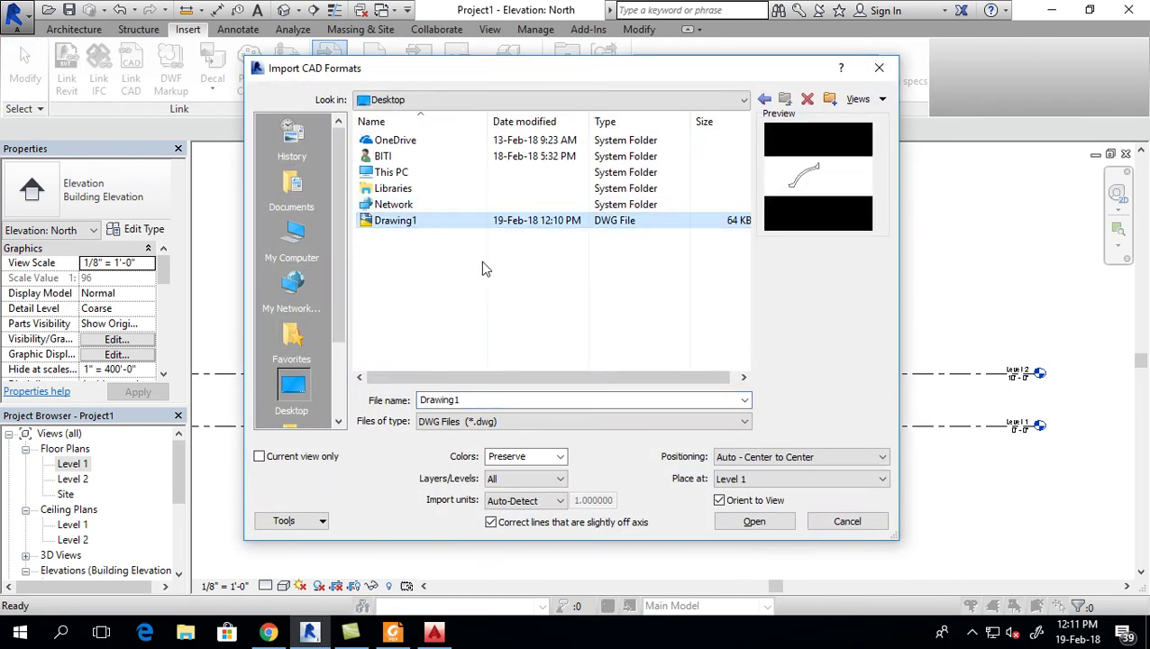
left_click(758, 525)
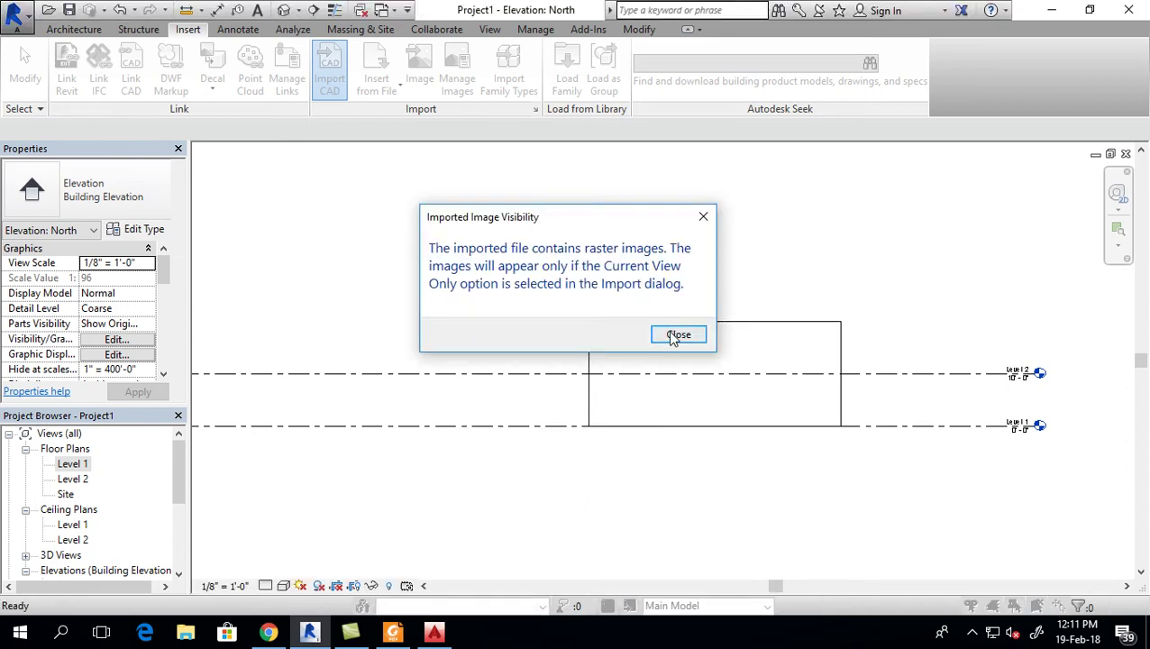
left_click(674, 336)
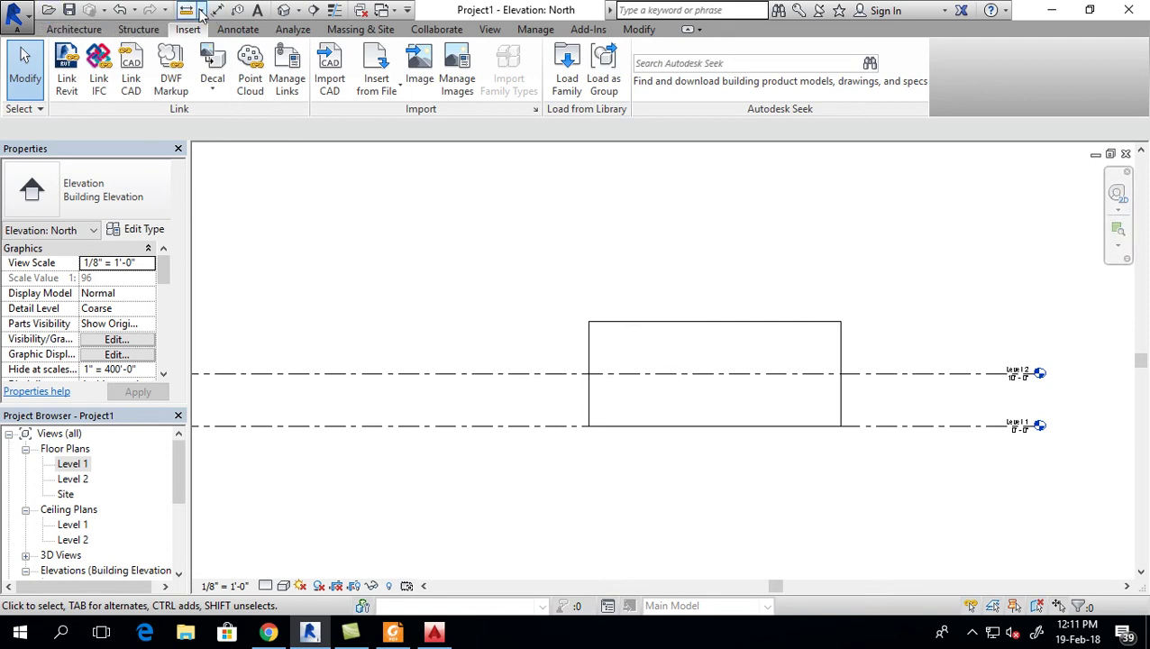
- Open the default 3D view and zoom around the model
left_click(283, 11)
scroll(595, 462, "down", 3)
scroll(585, 460, "down", 2)
scroll(604, 462, "up", 2)
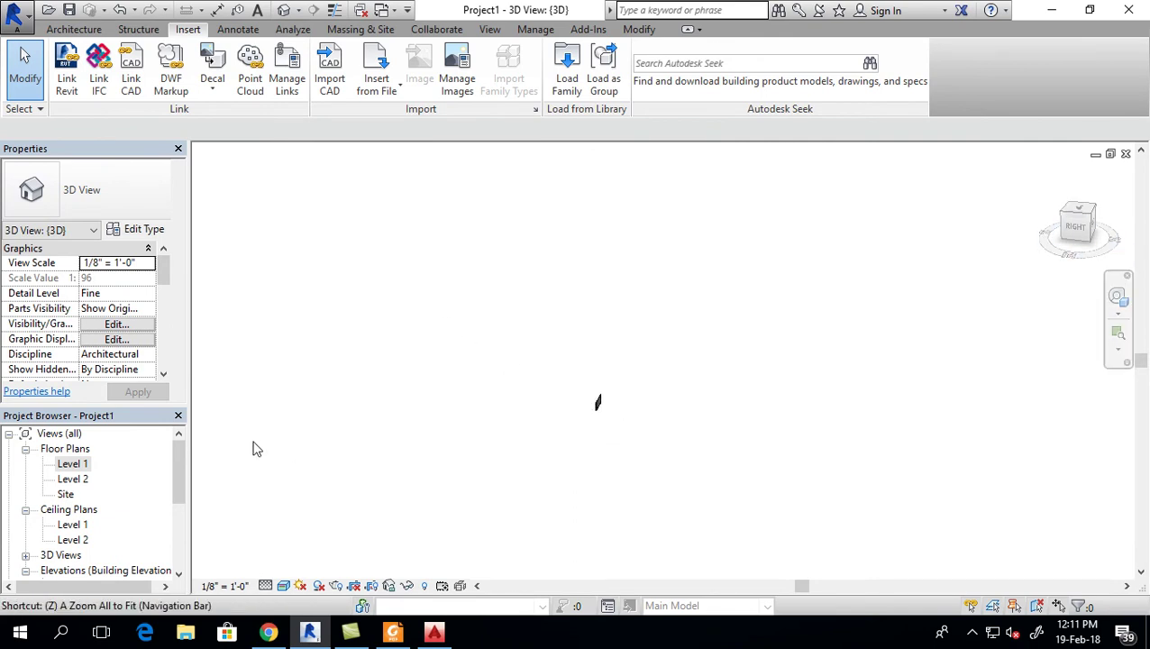
- In the Level 1 plan, zoom in and select the imported Drawing1.dwg beside the wall
double_click(73, 464)
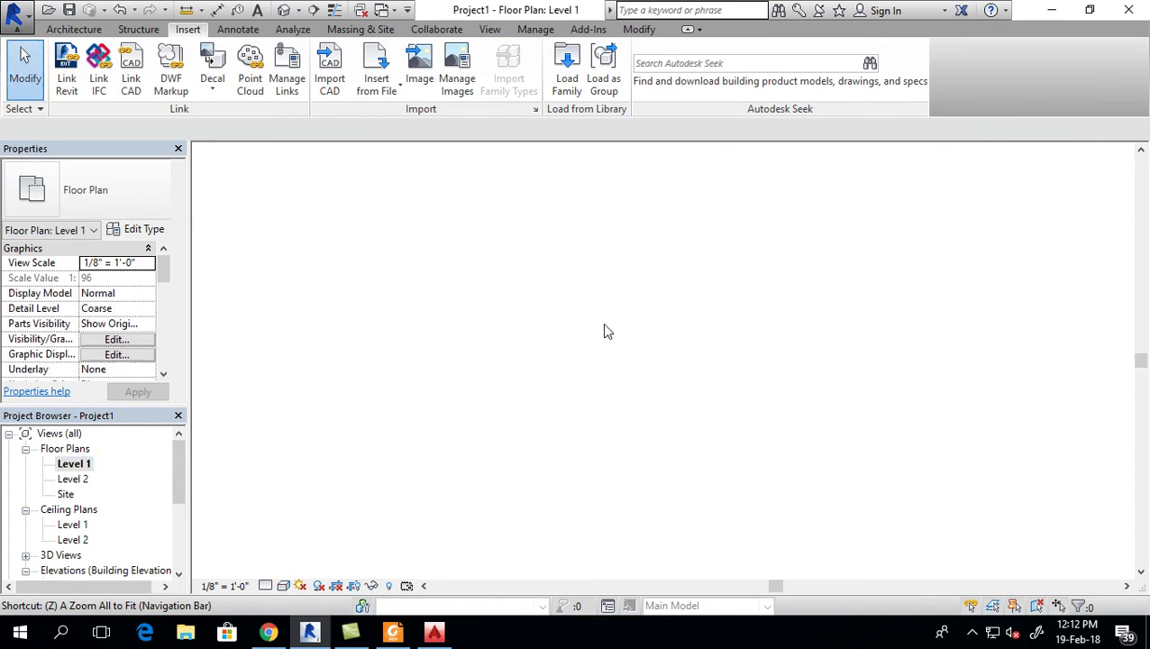
scroll(622, 338, "up", 2)
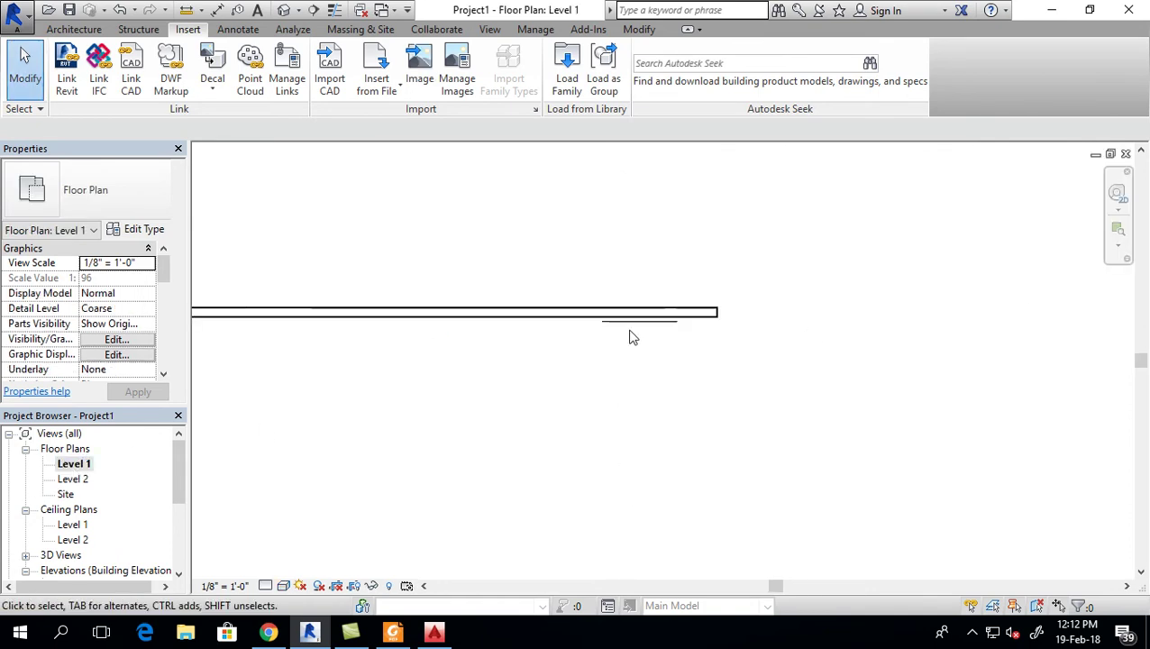
scroll(644, 327, "up", 2)
left_click(651, 320)
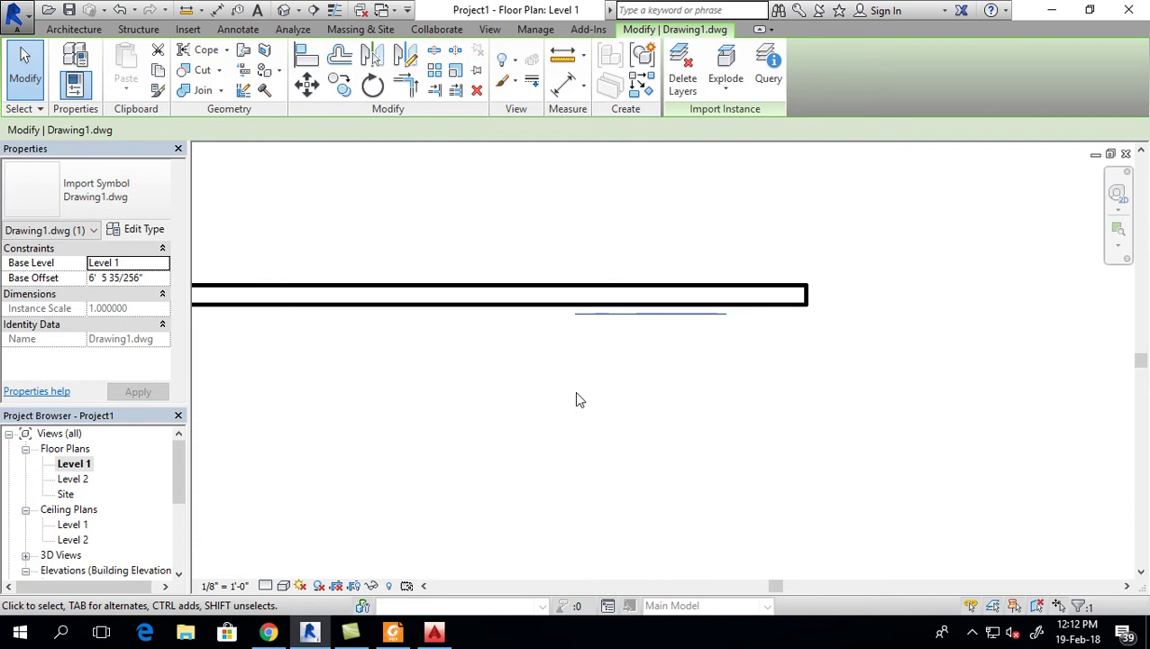
scroll(577, 391, "down", 1)
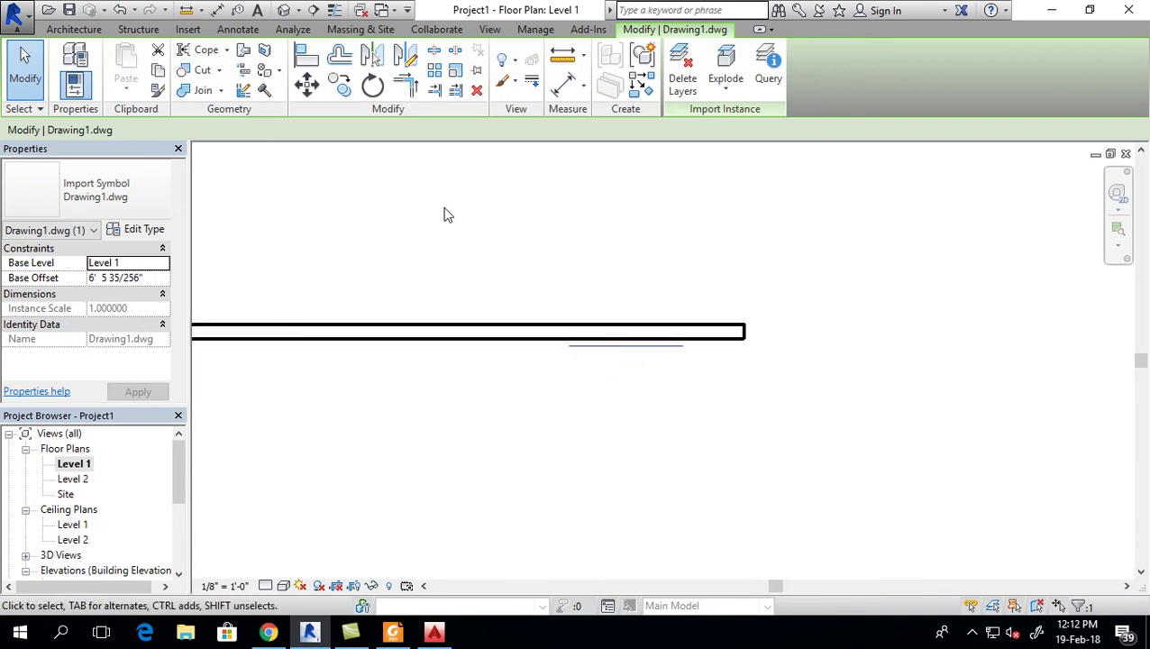
left_click(188, 28)
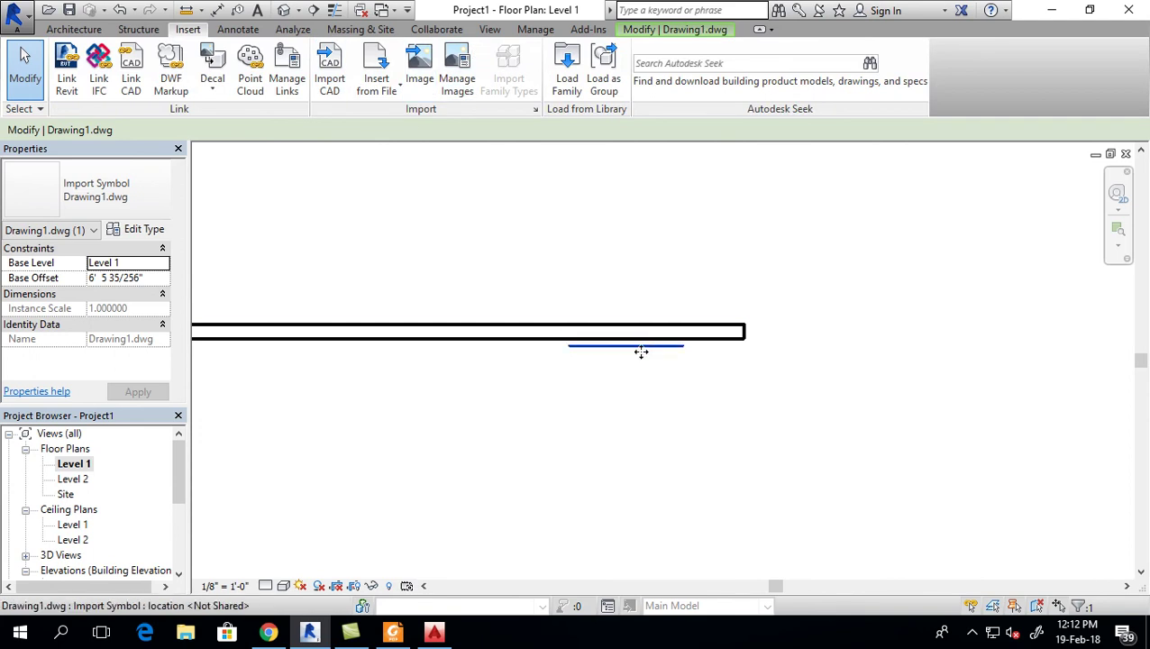
left_click(584, 389)
left_click(618, 349)
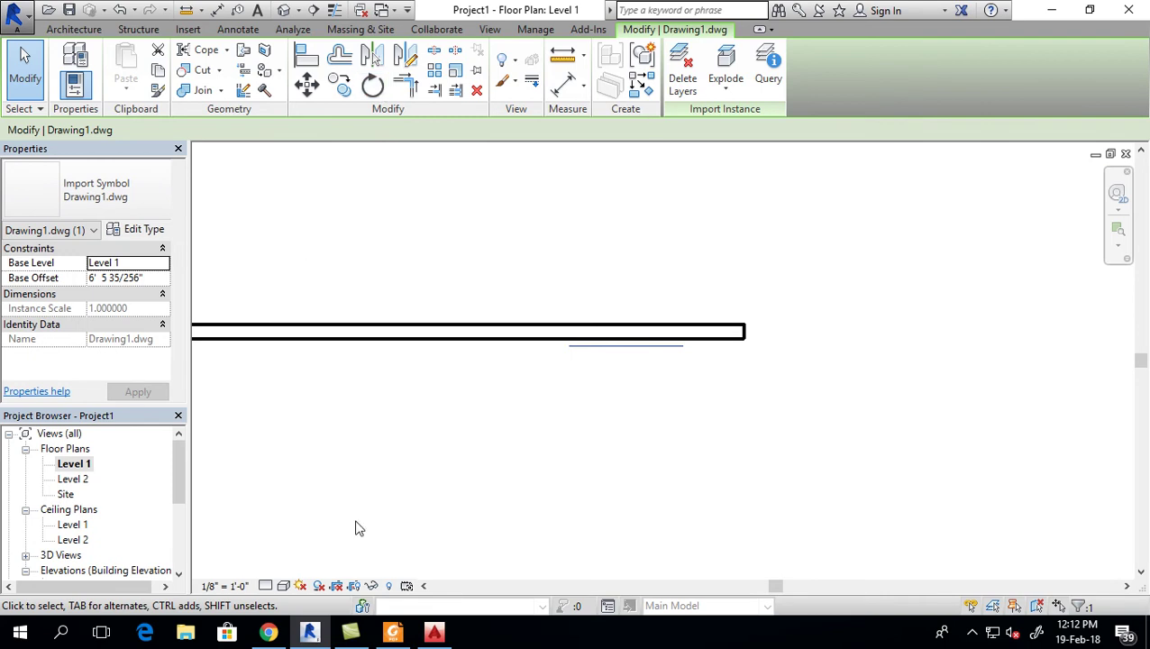
- In AutoCAD, select the dome profile and switch to the 3D Modeling workspace
left_click(435, 634)
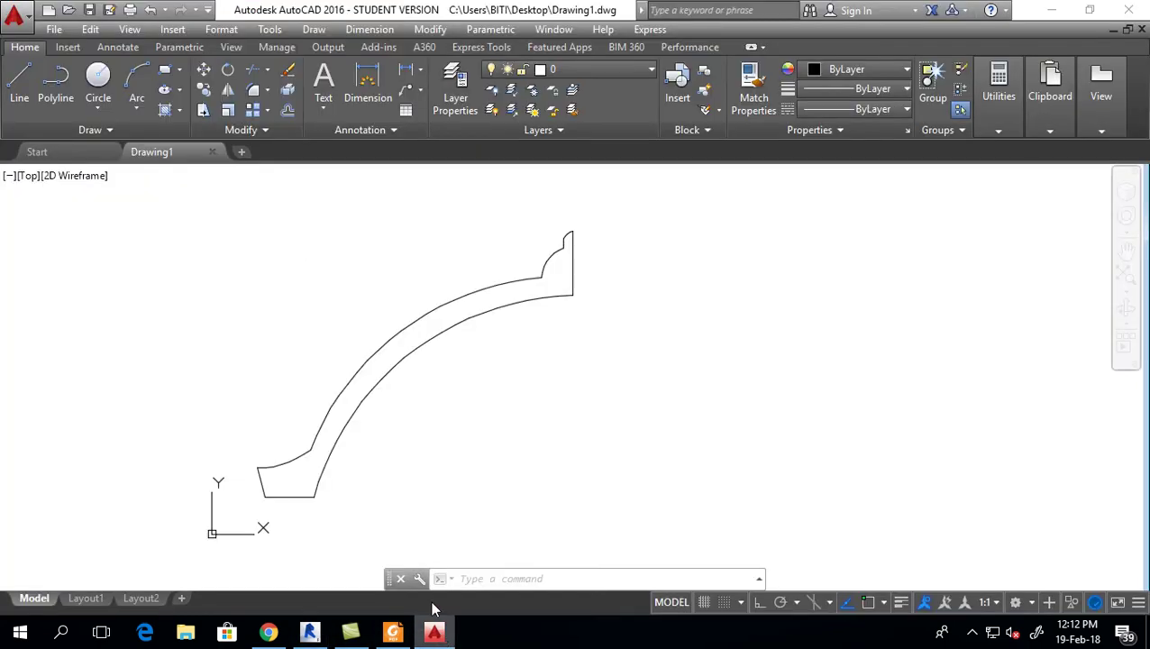
scroll(498, 281, "down", 5)
scroll(517, 318, "up", 5)
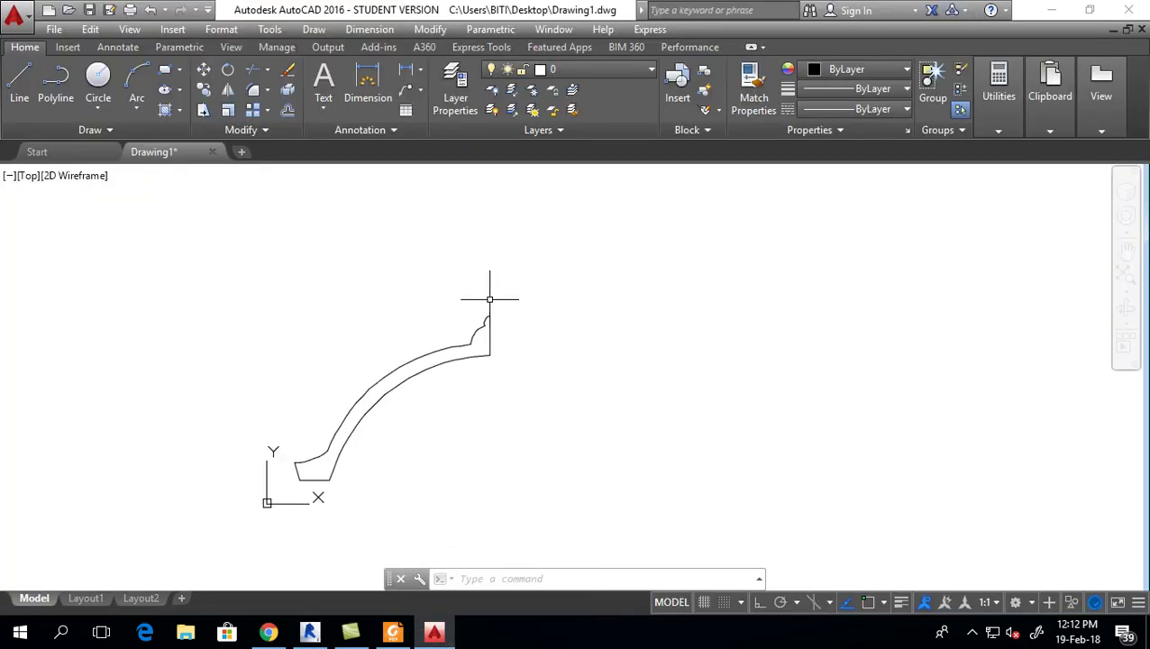
left_click(535, 250)
left_click(257, 537)
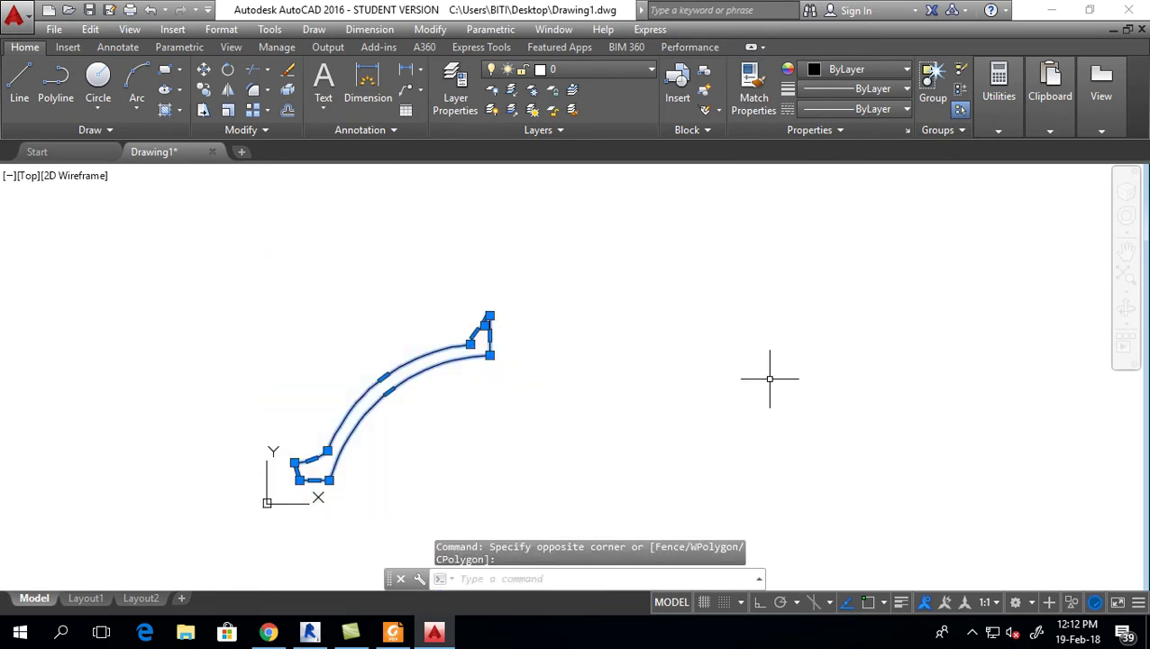
scroll(769, 379, "down", 5)
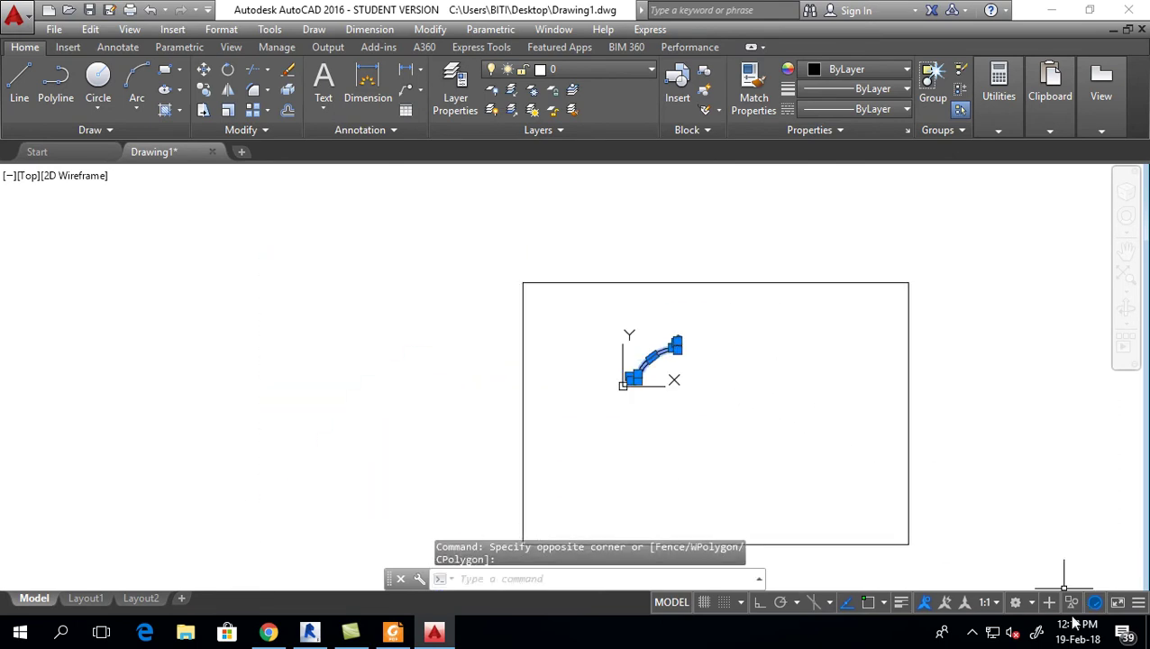
left_click(1015, 602)
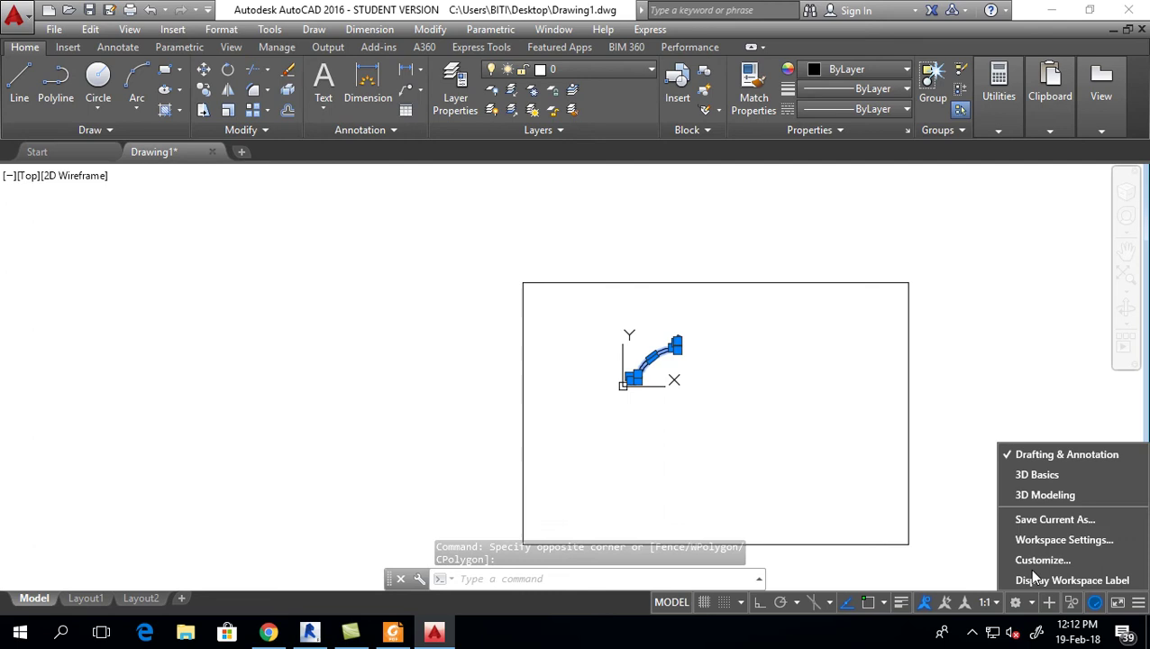
left_click(1039, 476)
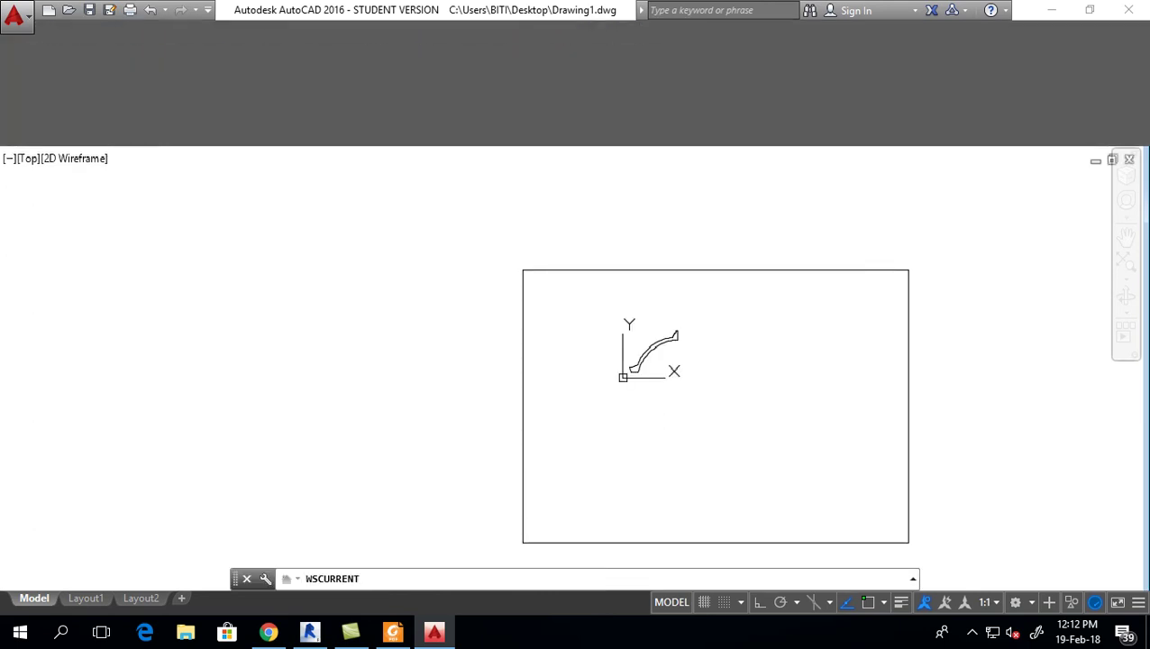
- Reselect the whole profile and try 3DROTATE before cancelling it
scroll(716, 302, "up", 4)
scroll(697, 296, "up", 2)
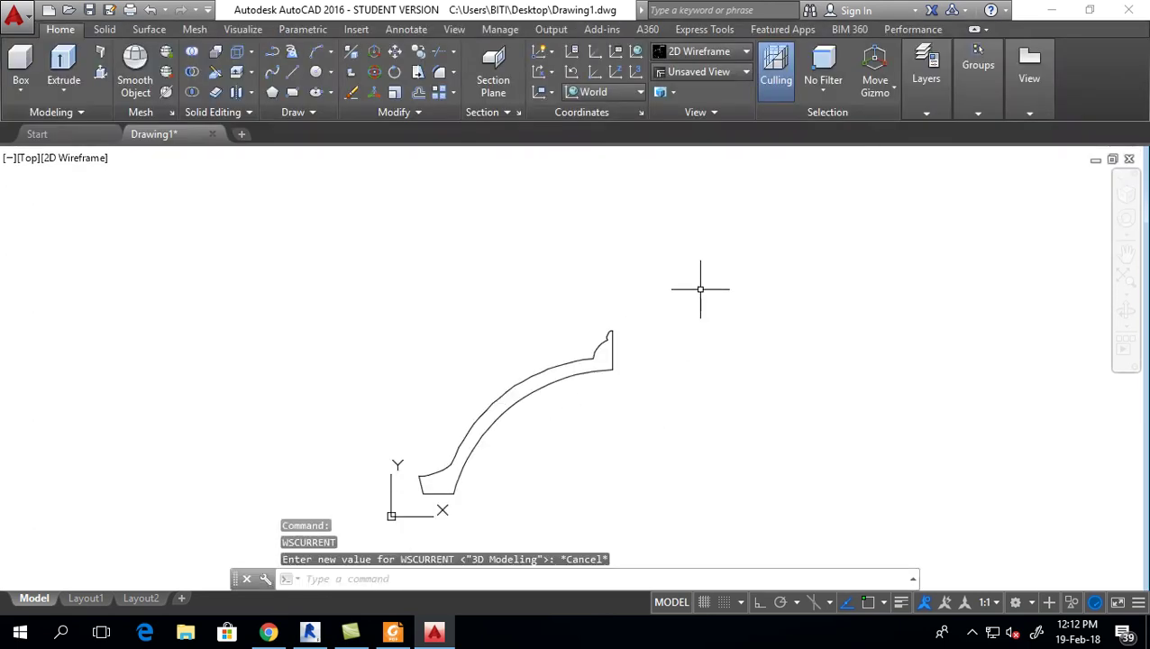
left_click(679, 264)
left_click(511, 417)
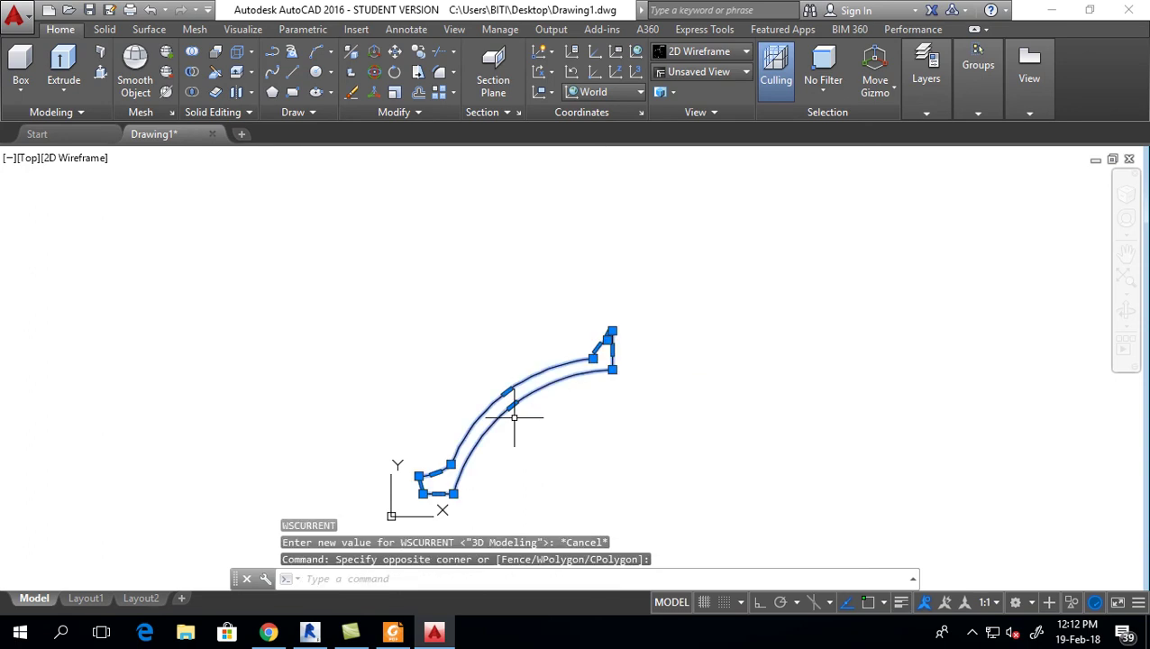
scroll(536, 385, "down", 4)
left_click(393, 74)
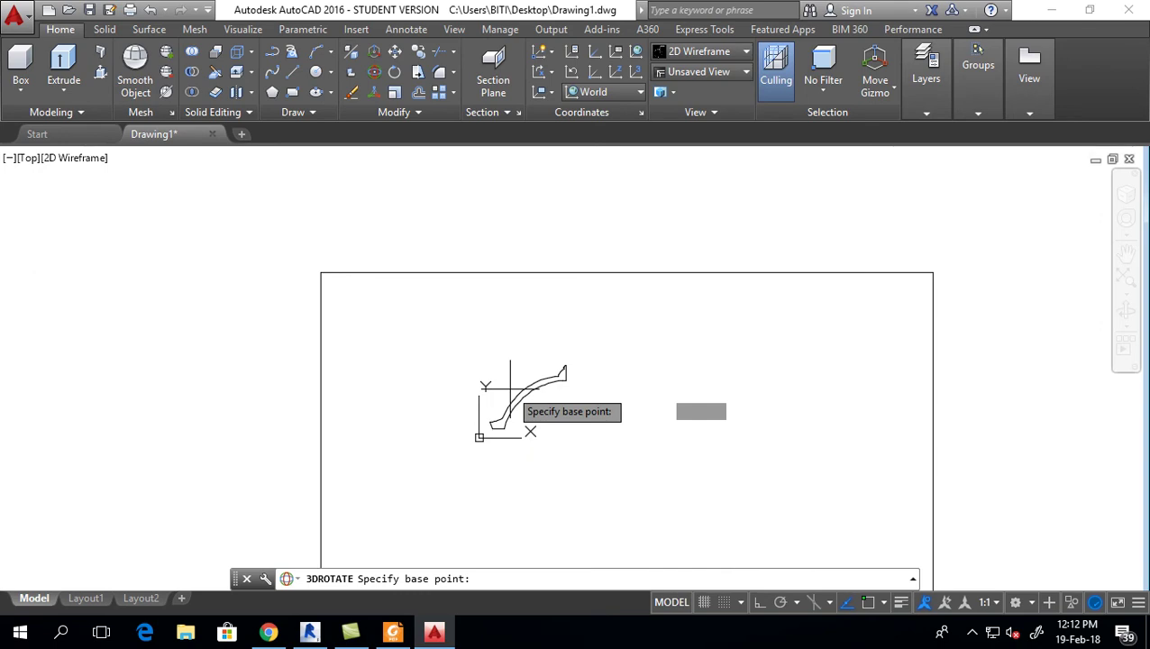
scroll(622, 374, "up", 2)
scroll(625, 379, "down", 6)
scroll(638, 379, "down", 2)
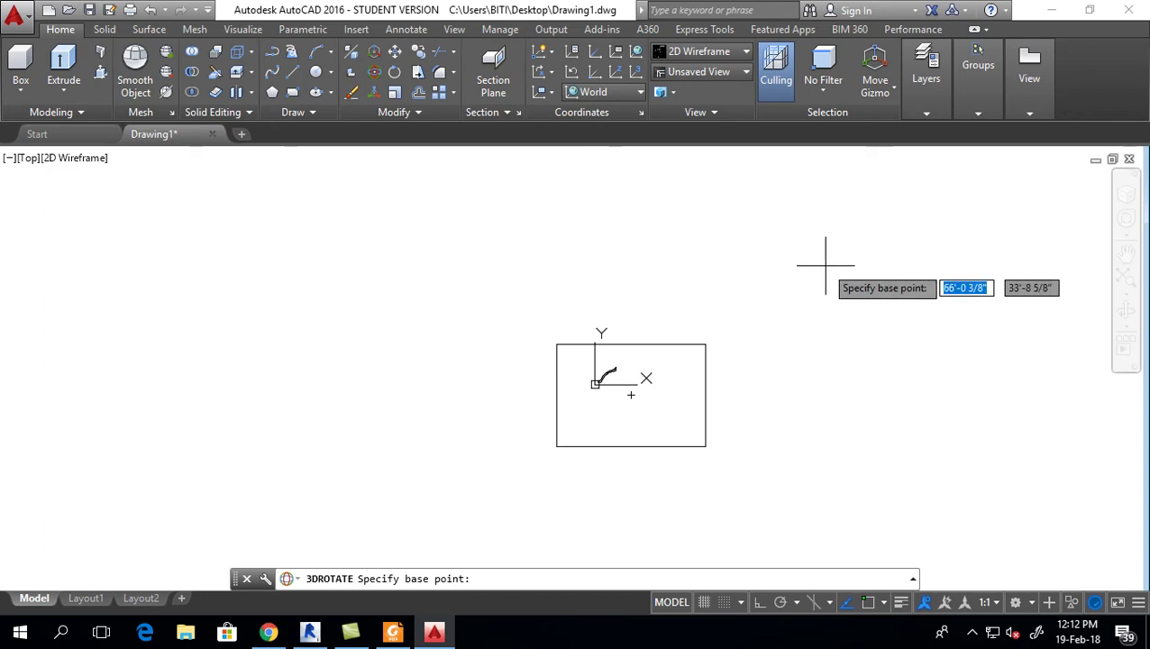
key("Escape")
key("Escape")
key("Escape")
left_click(99, 161)
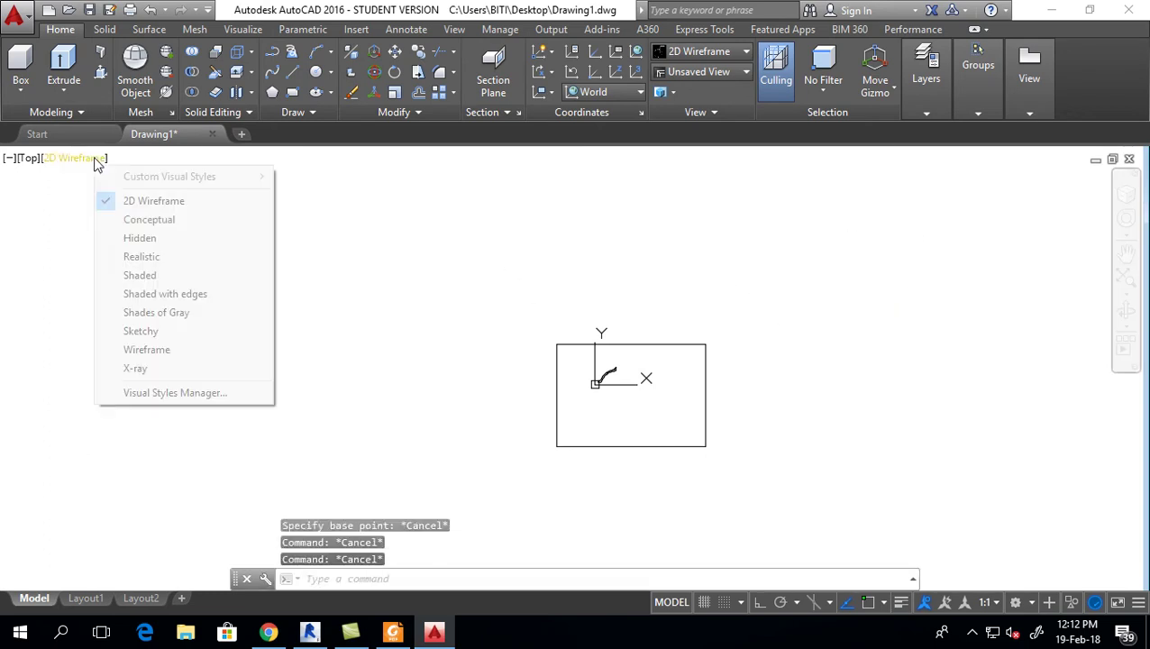
- Switch to Wireframe and rotate the arc profile 90° upright with the rotate gizmo
left_click(152, 350)
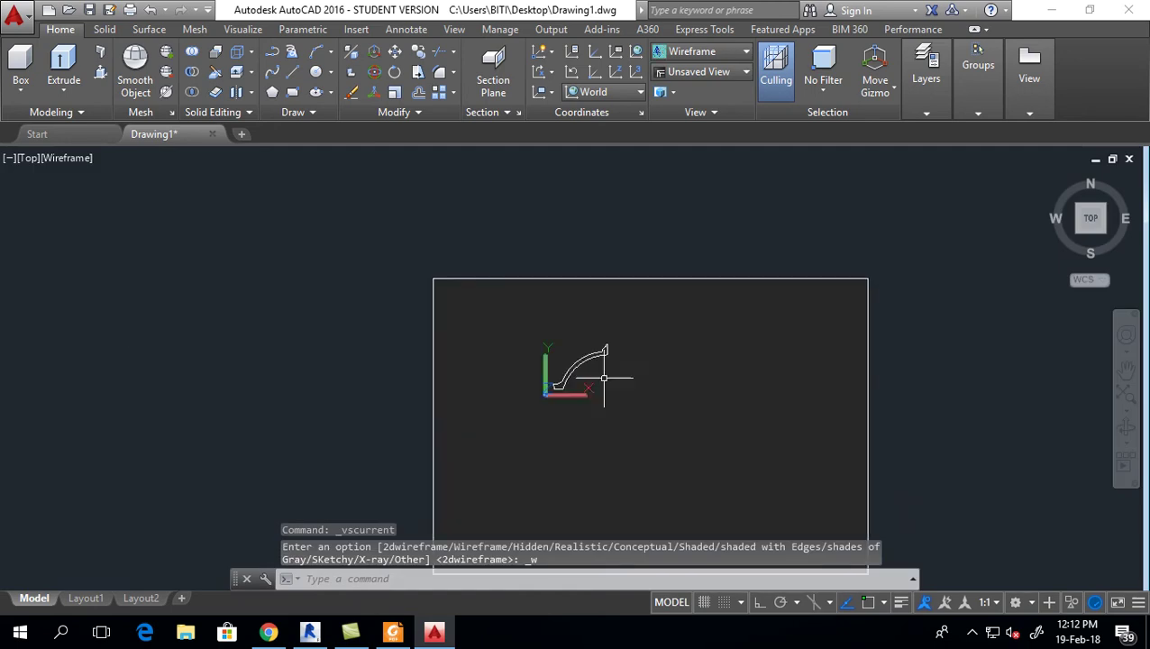
left_click(554, 367)
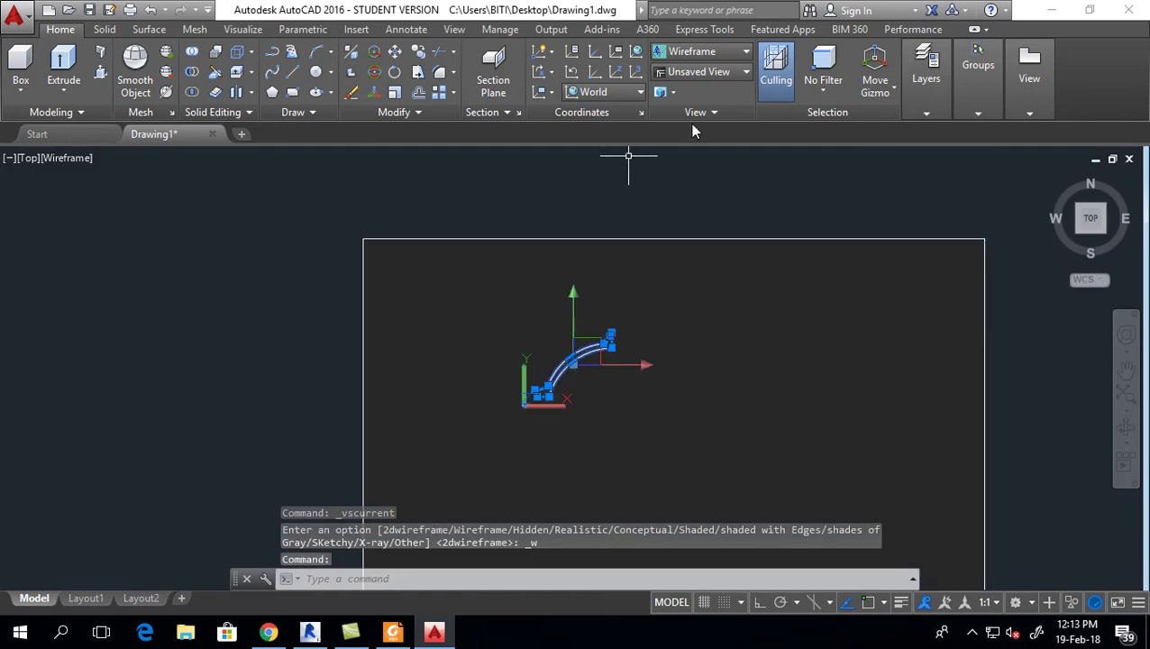
left_click(875, 87)
left_click(902, 151)
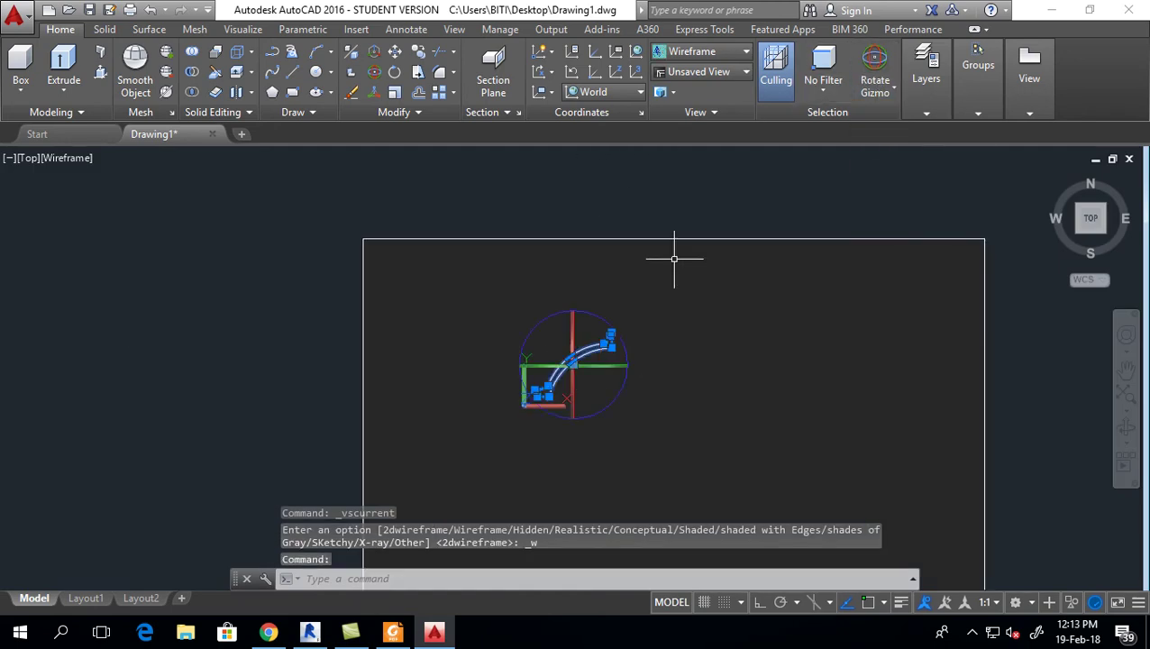
scroll(636, 320, "up", 3)
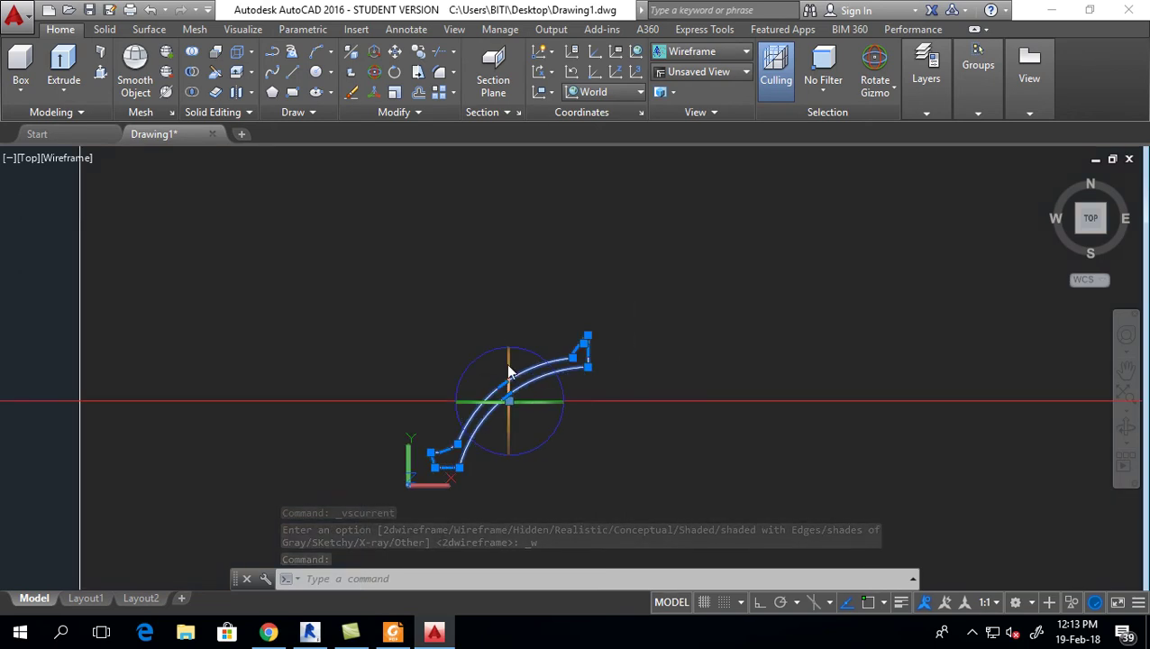
left_click(509, 372)
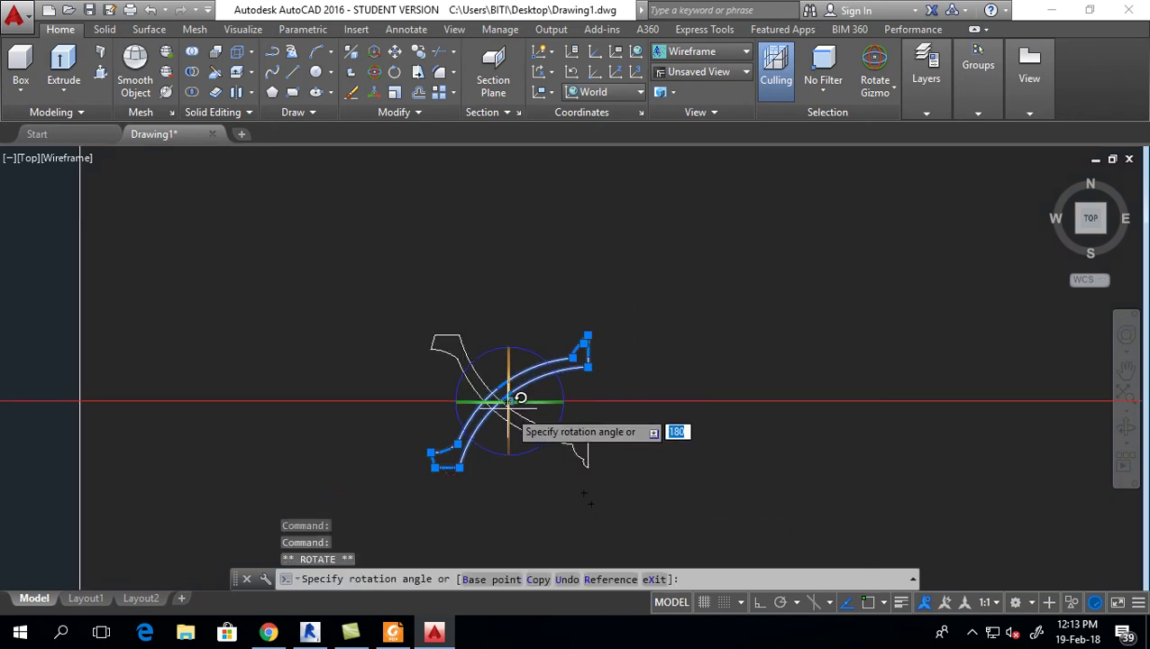
type("90")
key("Return")
key("Escape")
key("Escape")
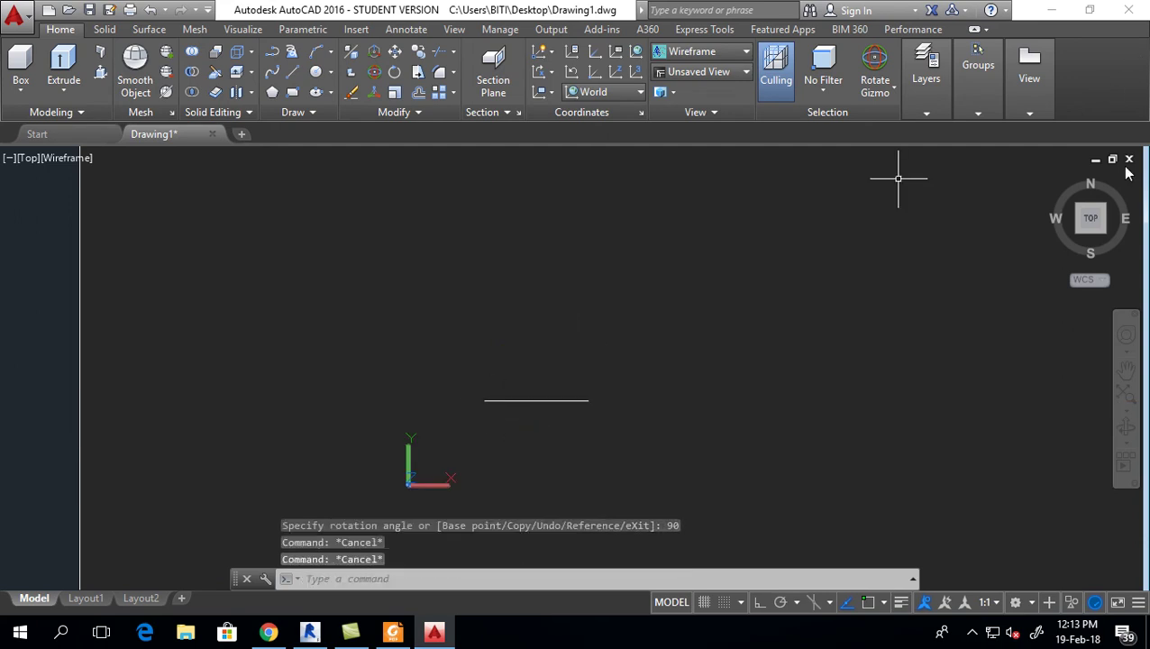
- View the profile from the back, save Drawing1.dwg and minimize AutoCAD
mouse_move(1090, 217)
left_click(1090, 185)
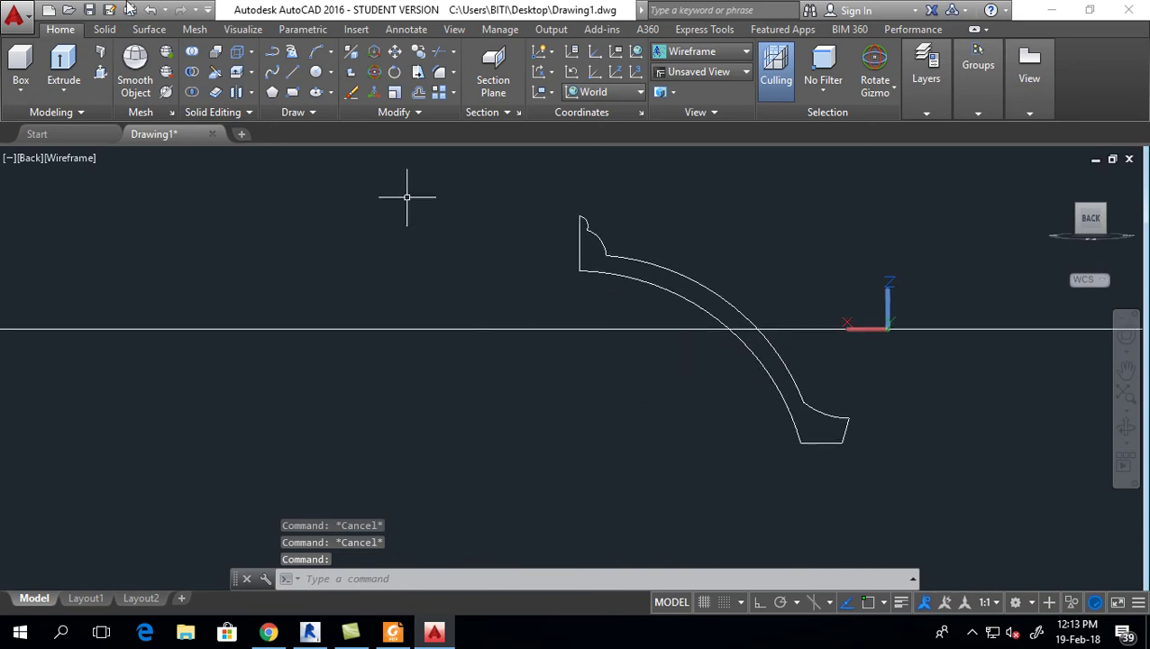
left_click(89, 10)
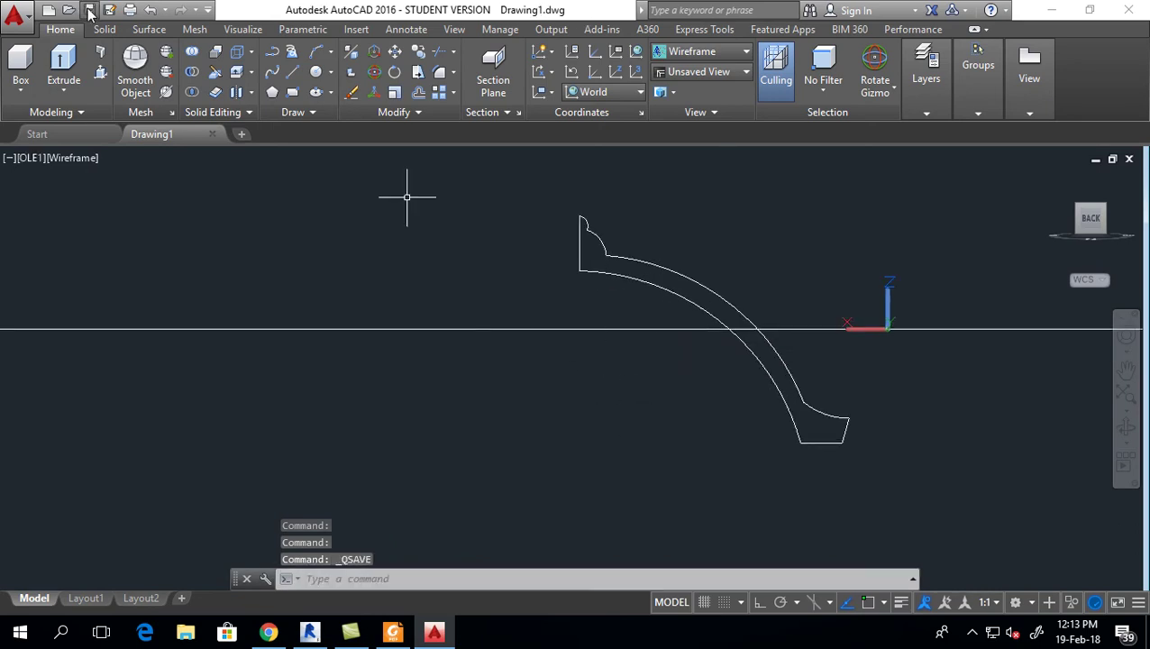
left_click(1059, 11)
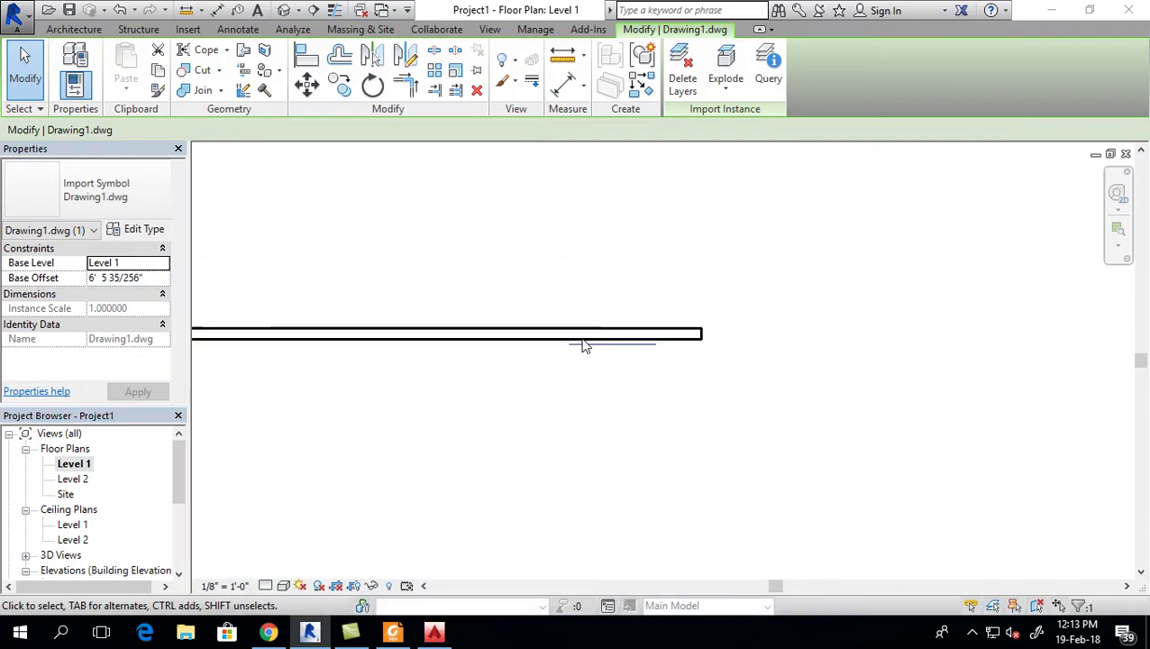
- Re-import the rotated Drawing1.dwg into the Level 1 plan, closing the raster warning
left_click(616, 361)
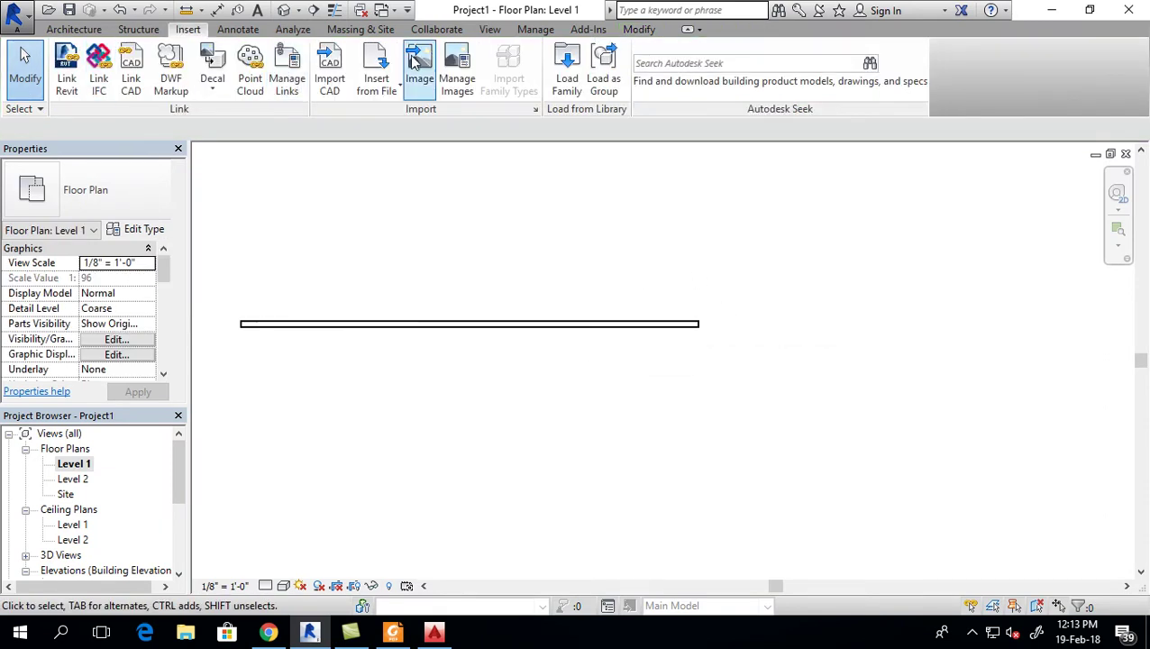
left_click(315, 90)
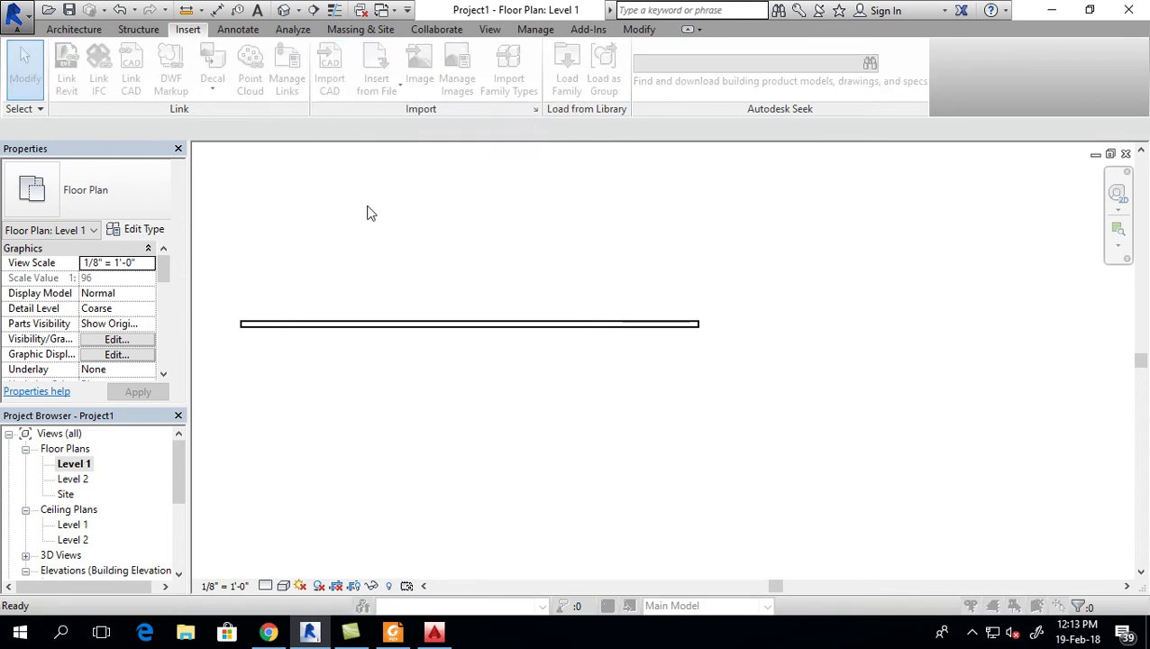
left_click(395, 220)
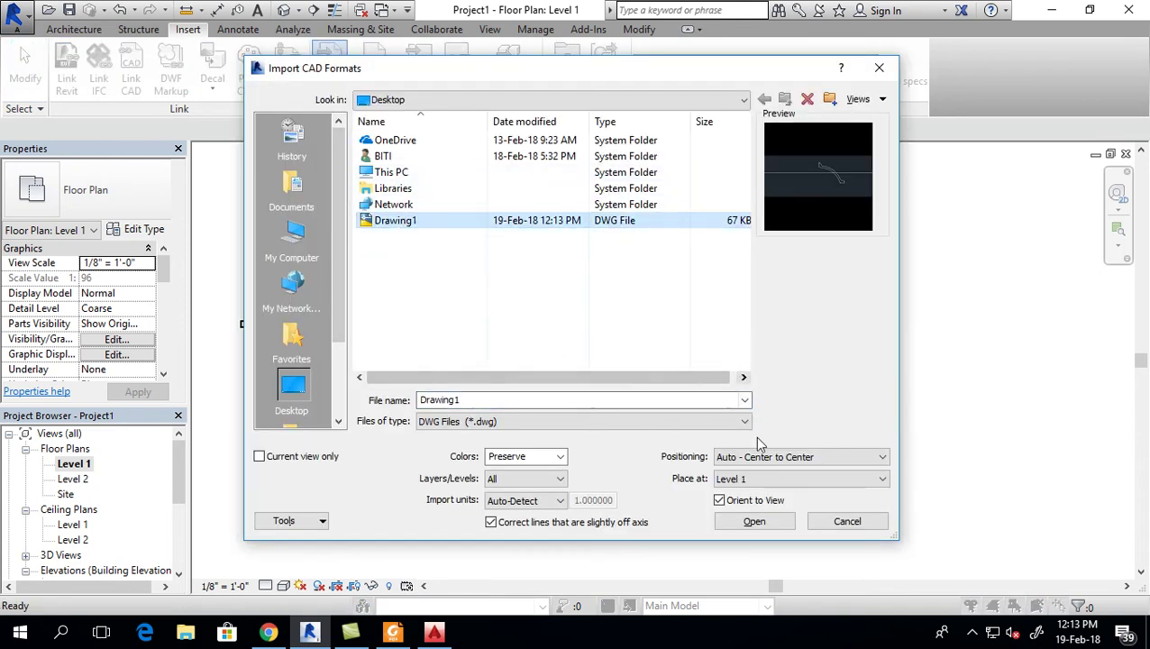
left_click(741, 521)
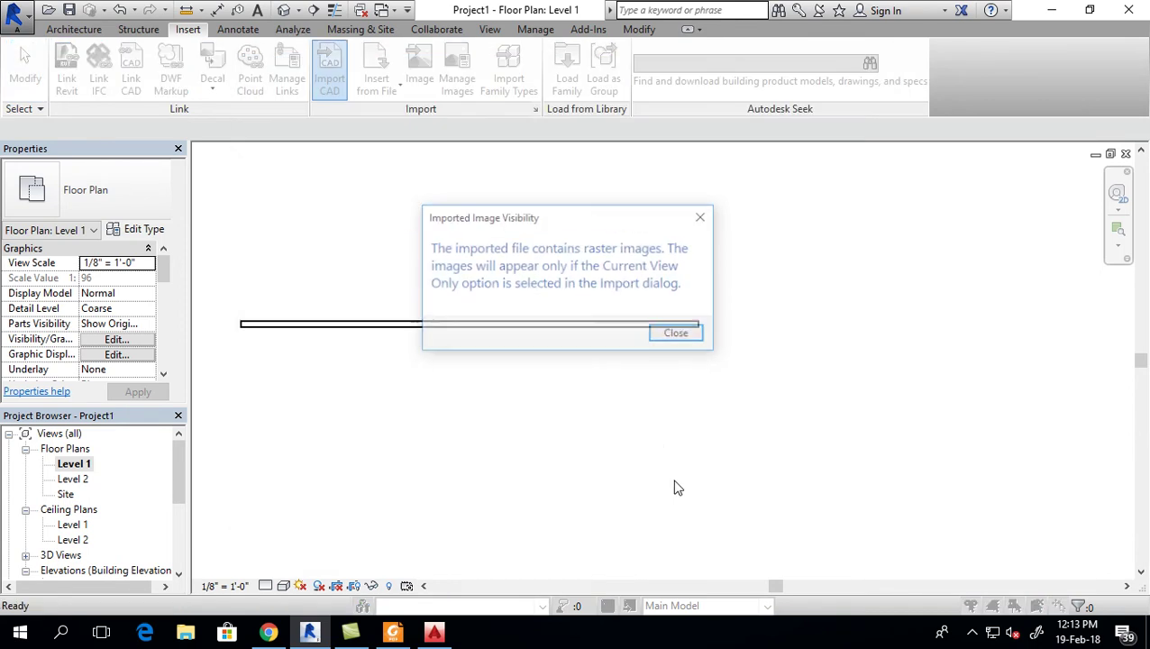
left_click(685, 344)
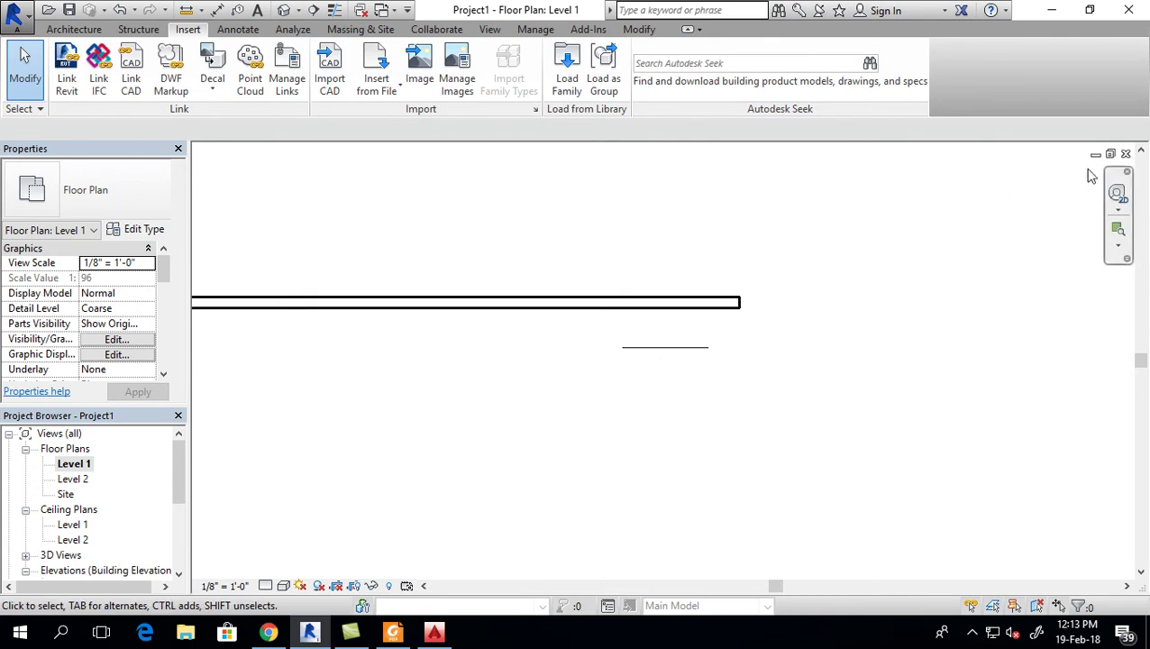
scroll(694, 341, "down", 2)
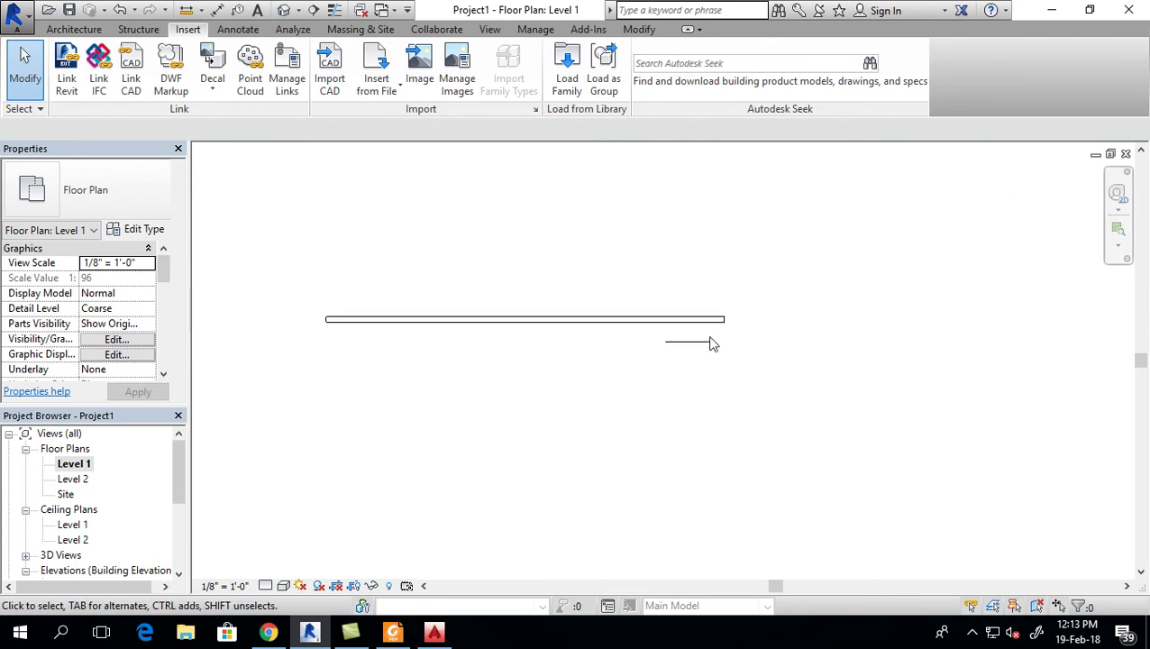
- In the default 3D view, orbit to see the wall and the upright imported profile
left_click(282, 10)
scroll(608, 405, "up", 2)
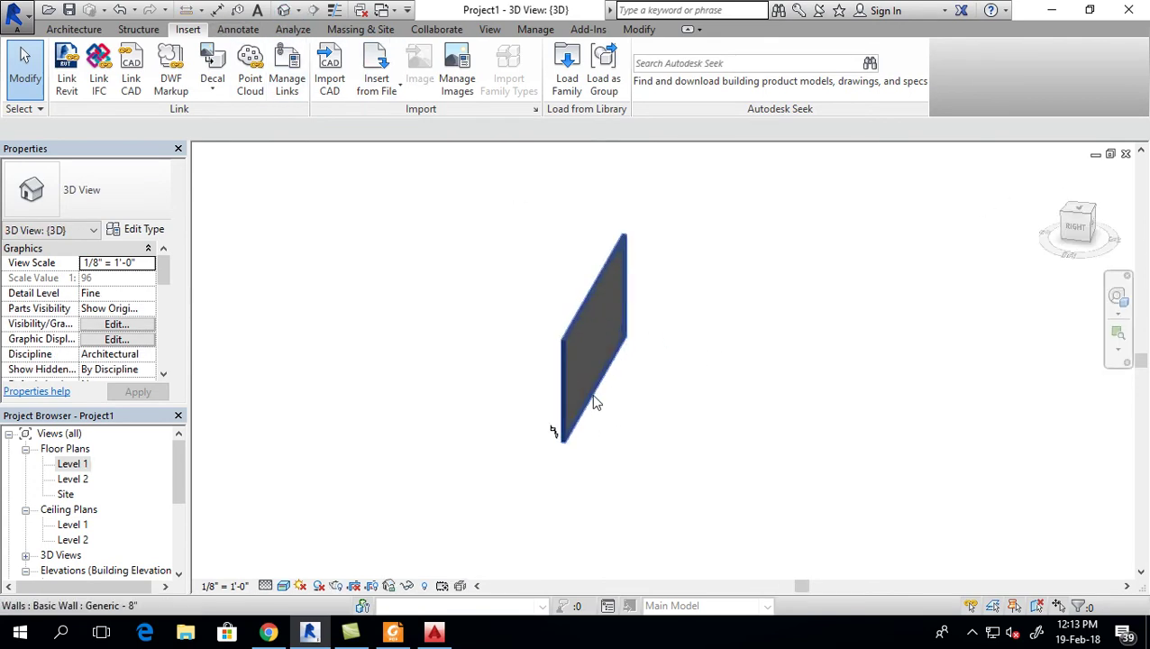
scroll(514, 460, "up", 2)
scroll(526, 469, "up", 2)
scroll(678, 379, "down", 2)
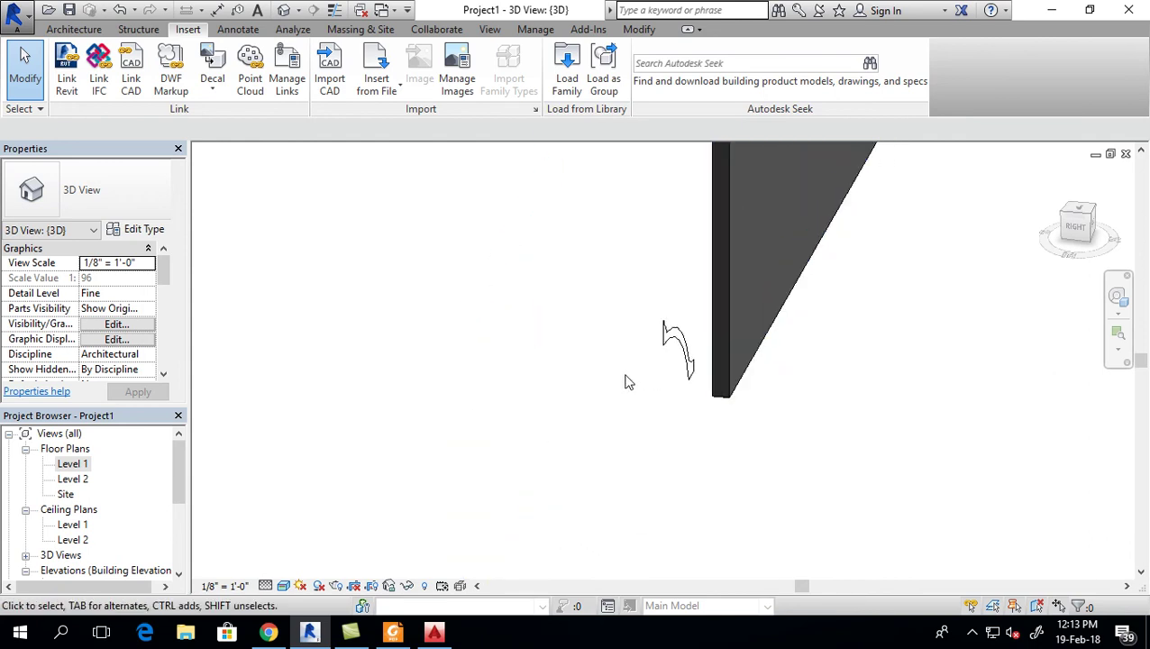
middle_click_drag(595, 393, 708, 392, "shift")
mouse_move(1104, 373)
middle_mouse_down("shift")
mouse_move(523, 346)
mouse_move(739, 444)
mouse_move(809, 434)
mouse_move(793, 440)
middle_mouse_up("shift")
left_click(680, 364)
left_click(552, 372)
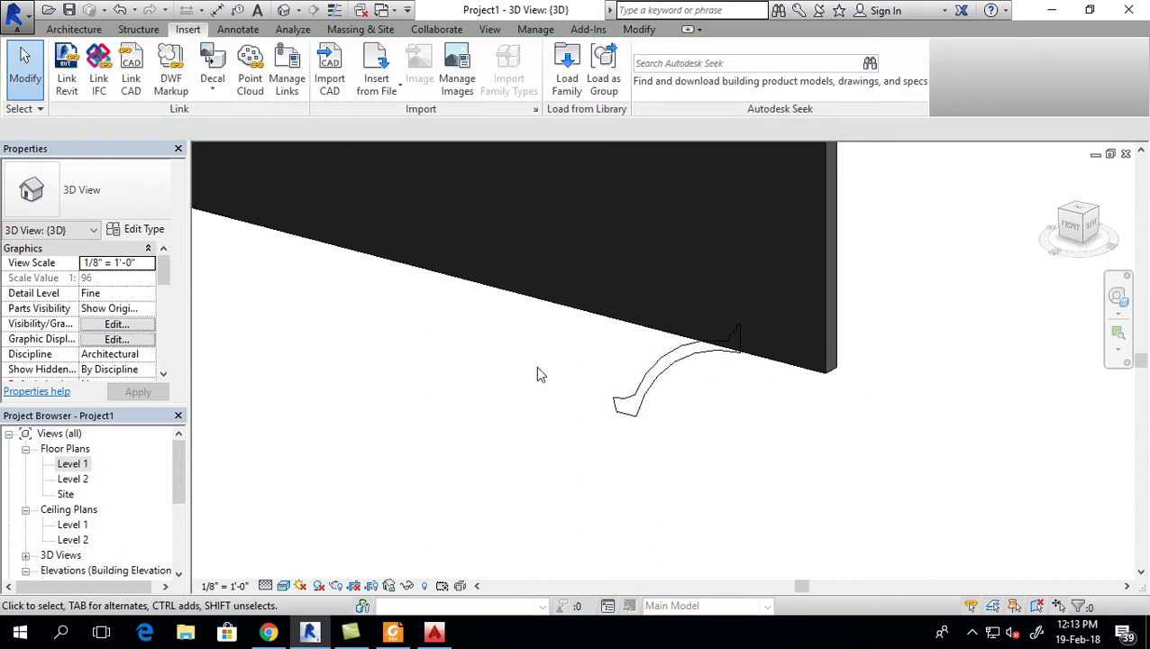
left_click(74, 28)
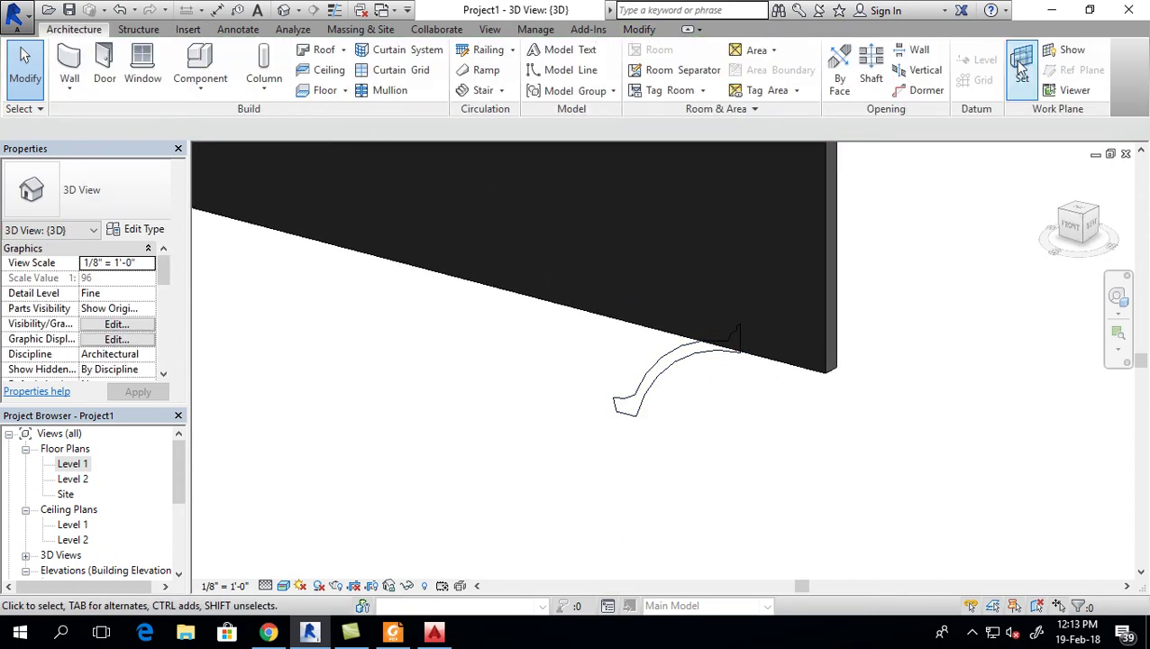
- Pick the wall face as the work plane, then try and cancel moving the profile
left_click(1021, 72)
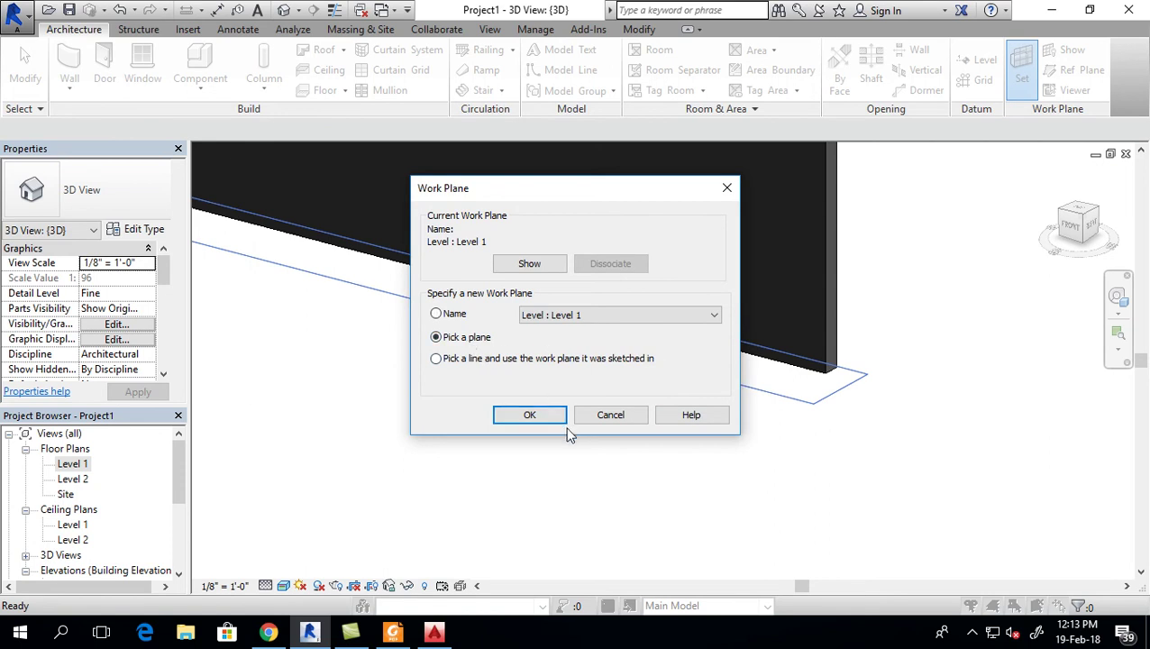
left_click(529, 416)
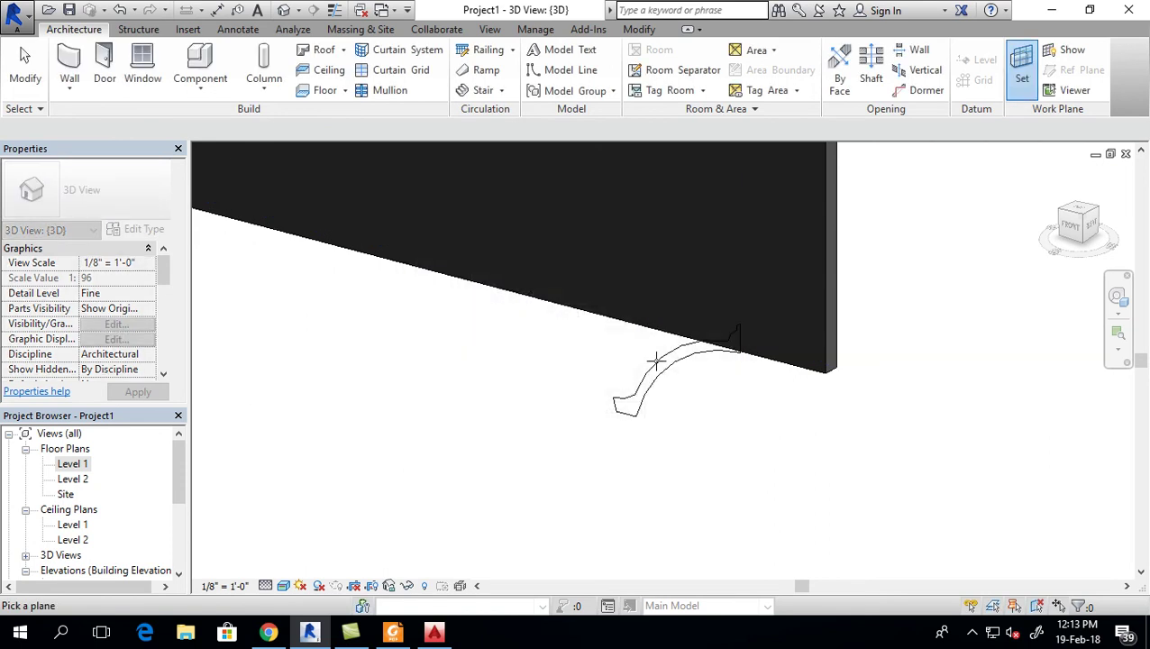
left_click(777, 332)
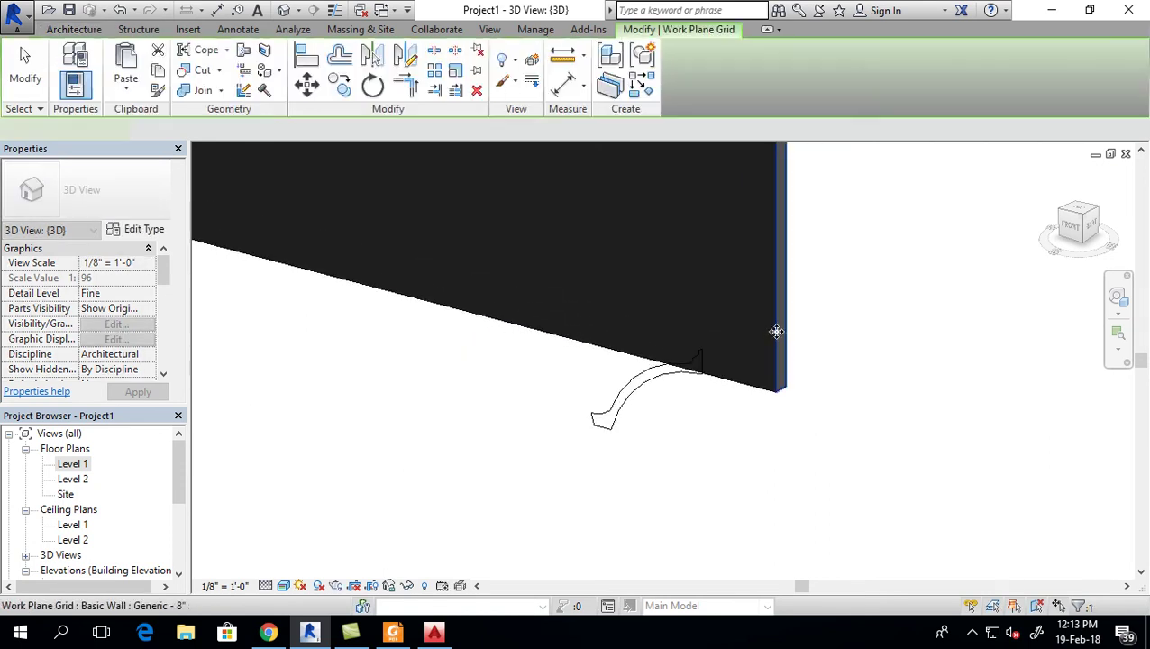
key("Escape")
scroll(651, 392, "up", 1)
left_click(647, 393)
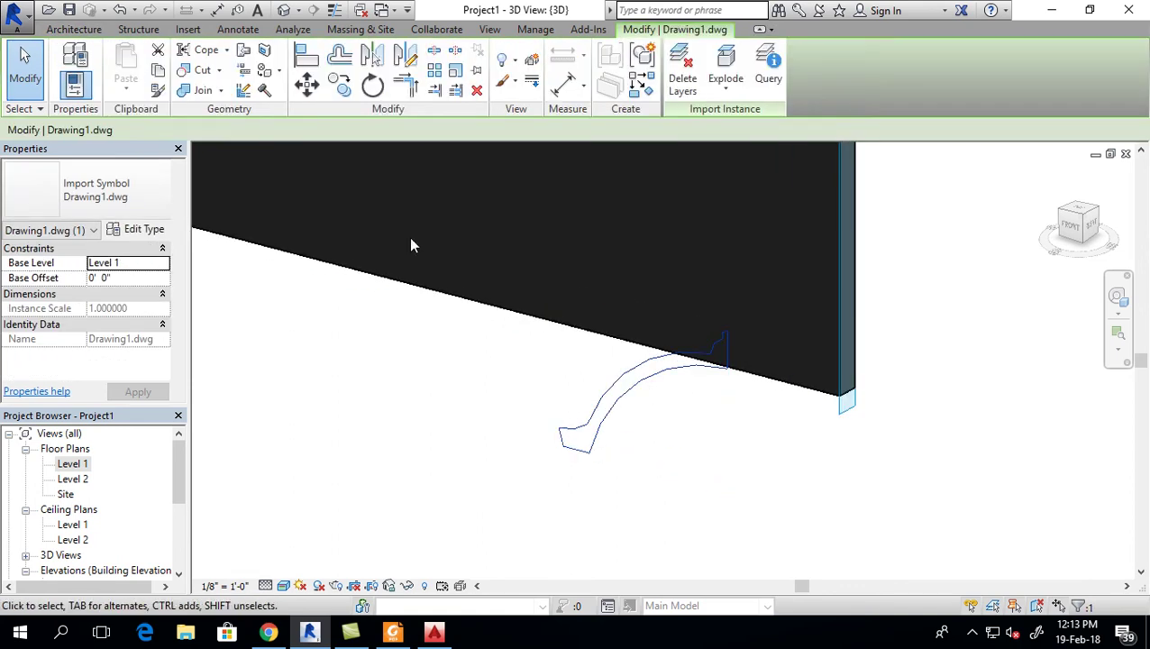
left_click(307, 85)
scroll(605, 447, "up", 1)
key("Escape")
key("Escape")
scroll(599, 460, "down", 1)
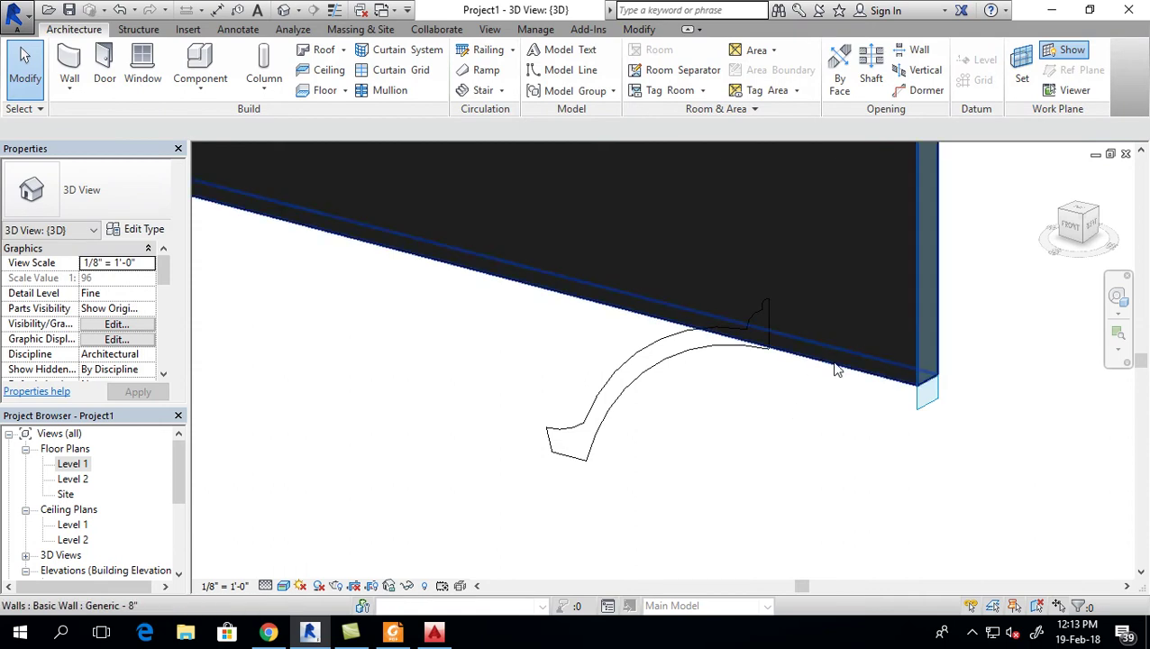
left_click(866, 377)
left_click(797, 455)
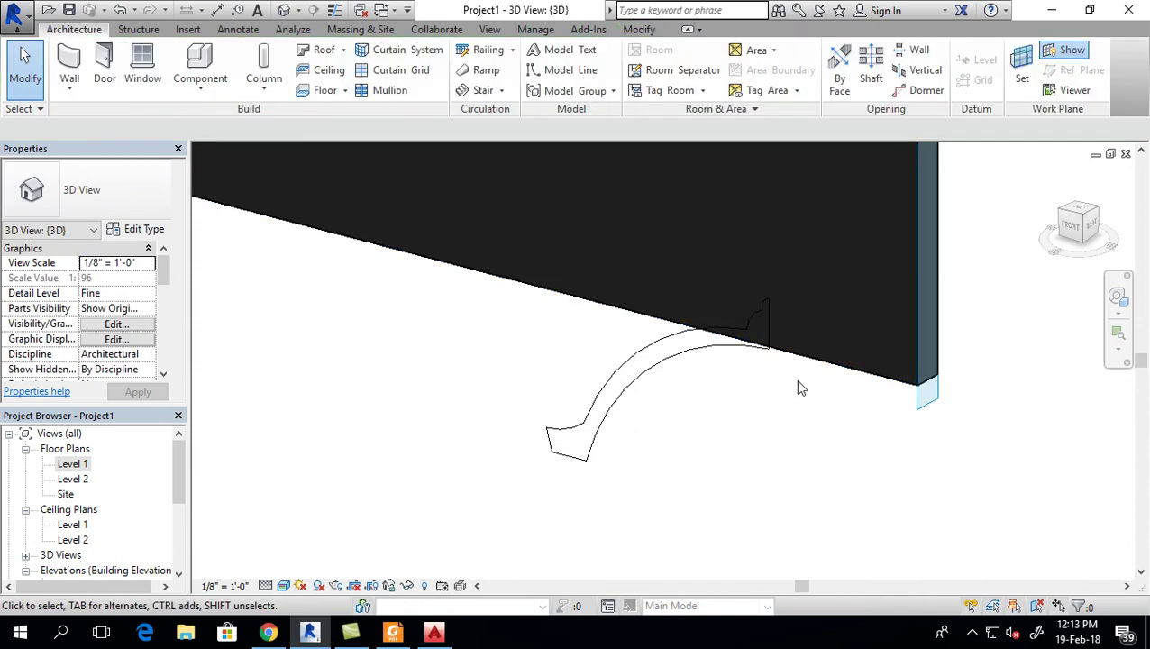
- Set the work plane by name to Level : Level 1
left_click(1022, 70)
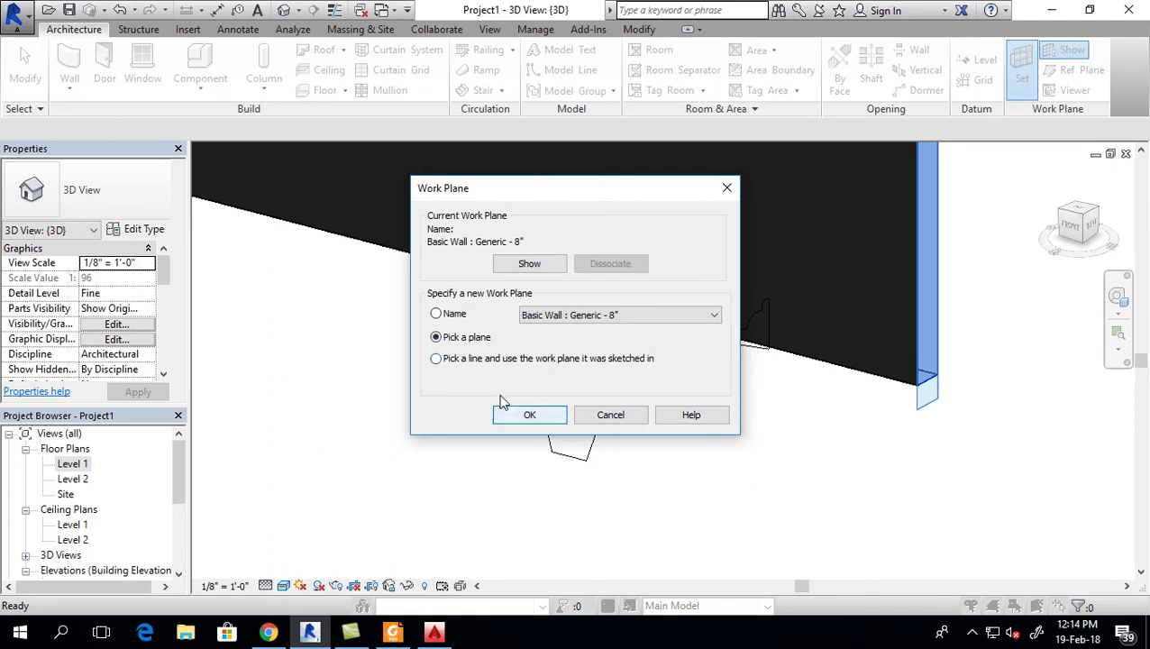
left_click(594, 311)
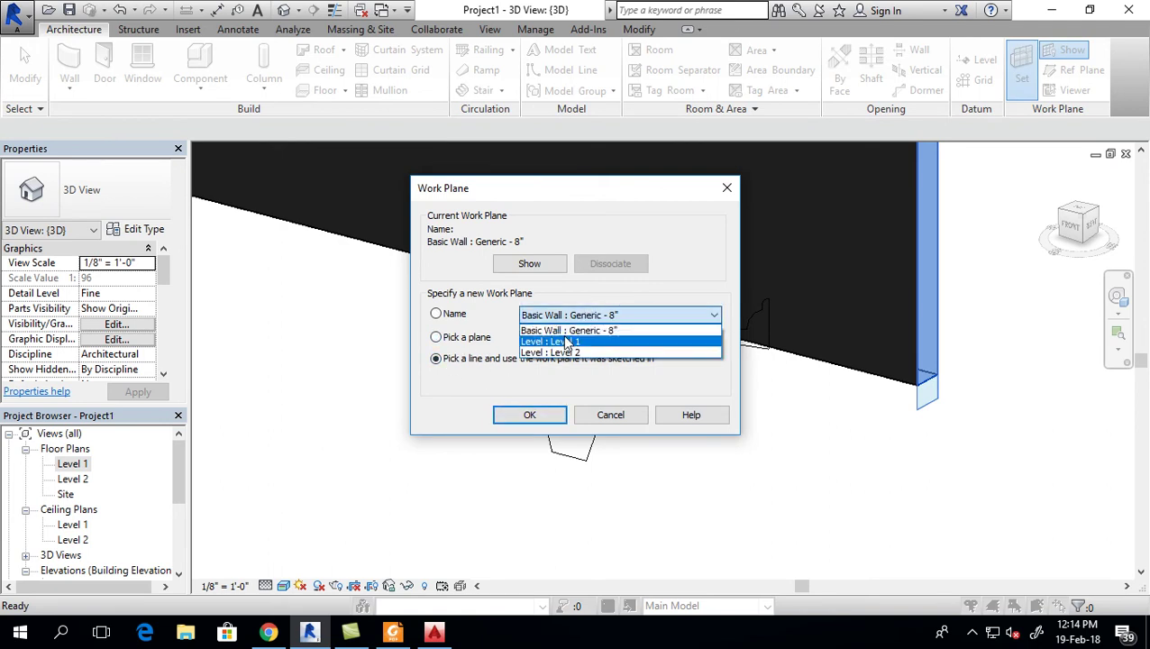
left_click(581, 341)
left_click(552, 416)
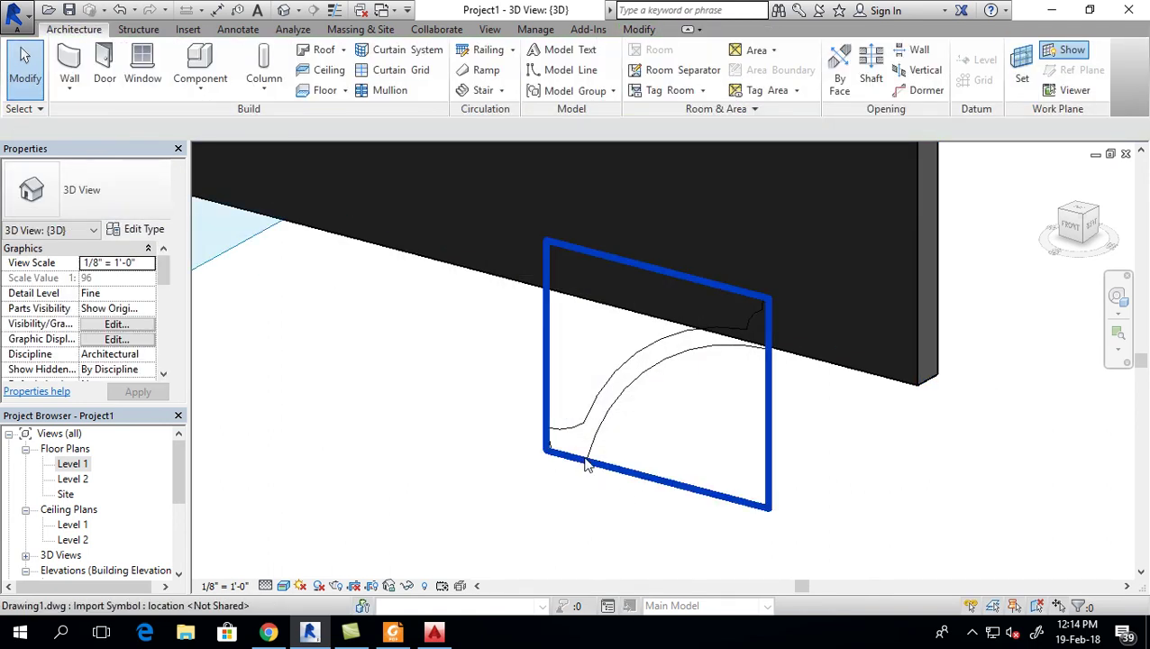
- Move the imported profile from its lower corner against the wall edge
left_click(585, 461)
left_click(306, 83)
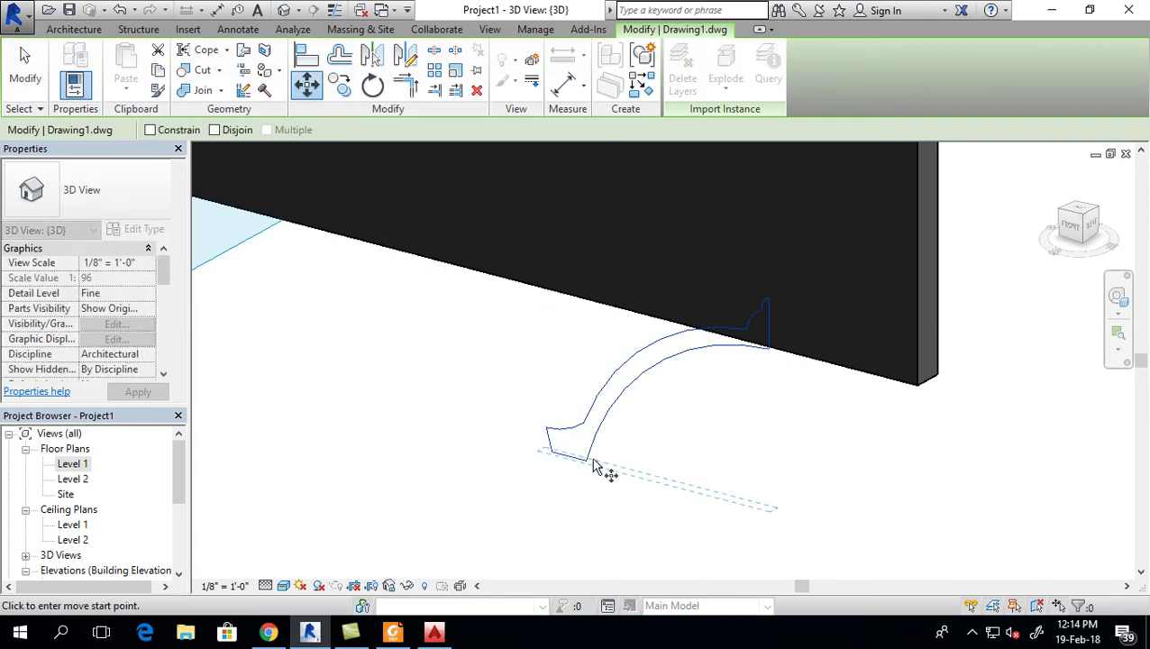
left_click(587, 461)
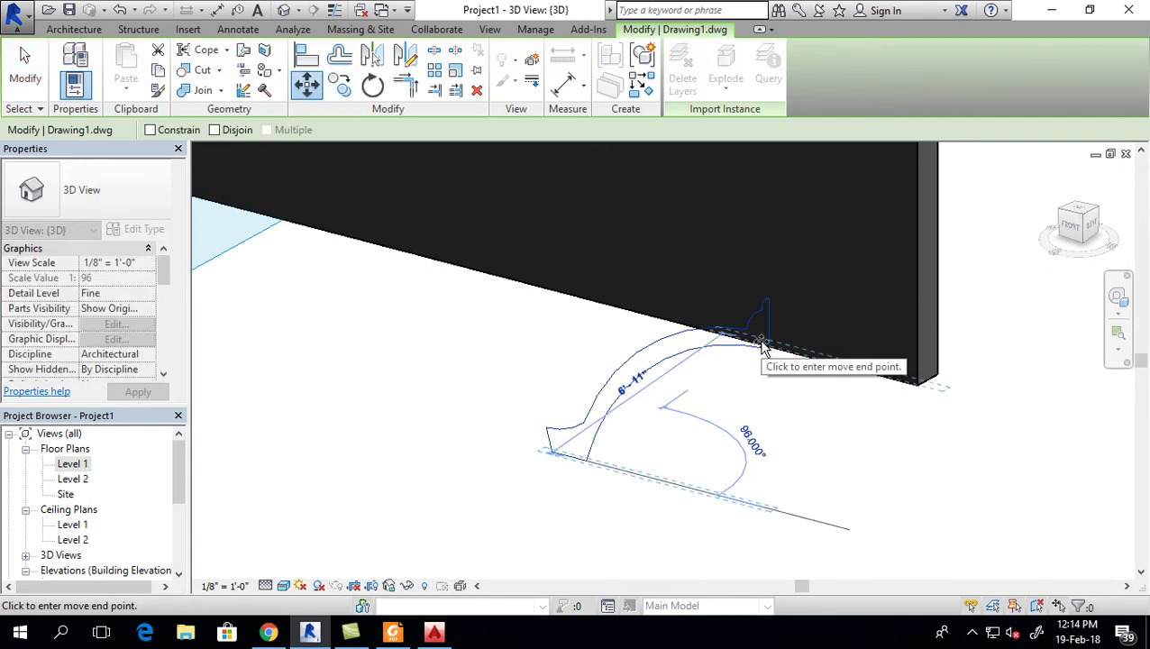
scroll(784, 351, "up", 3)
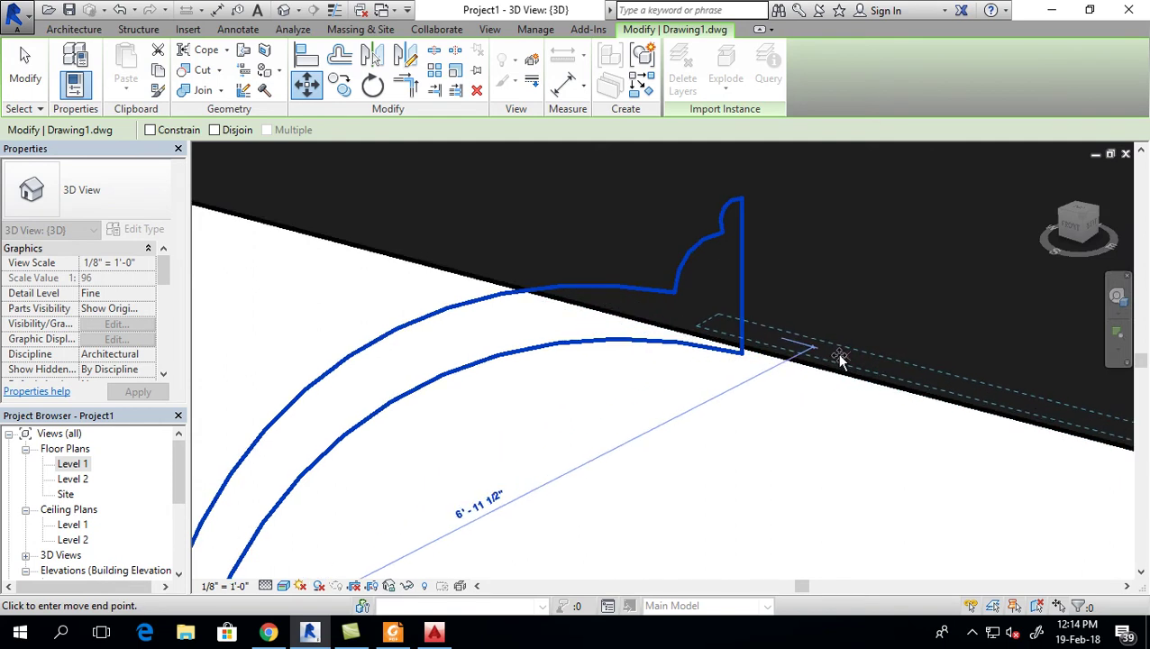
left_click(655, 330)
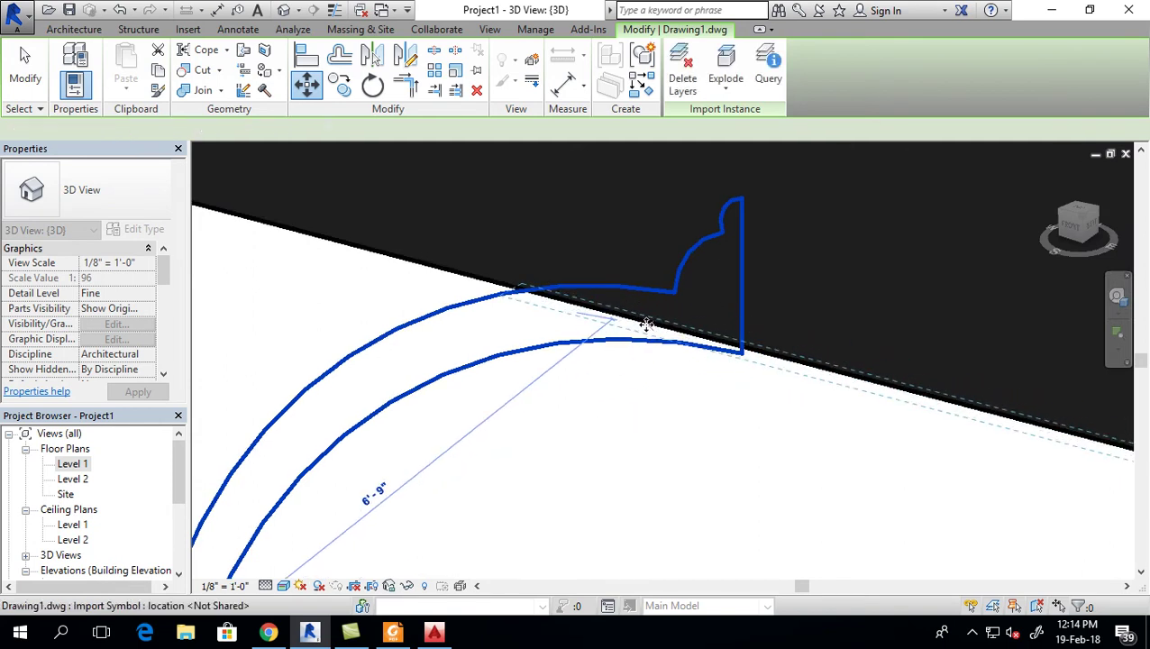
scroll(604, 429, "down", 3)
scroll(606, 430, "up", 2)
scroll(634, 363, "up", 2)
scroll(616, 418, "up", 2)
scroll(577, 456, "down", 2)
scroll(570, 467, "down", 2)
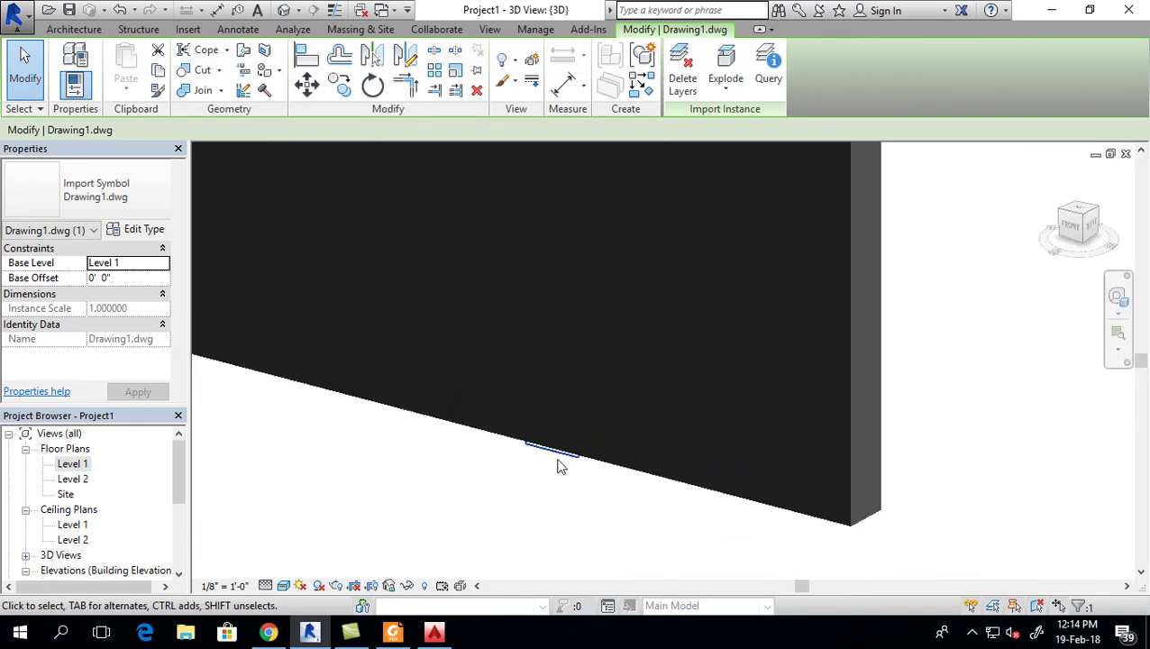
scroll(636, 401, "down", 2)
scroll(637, 401, "down", 3)
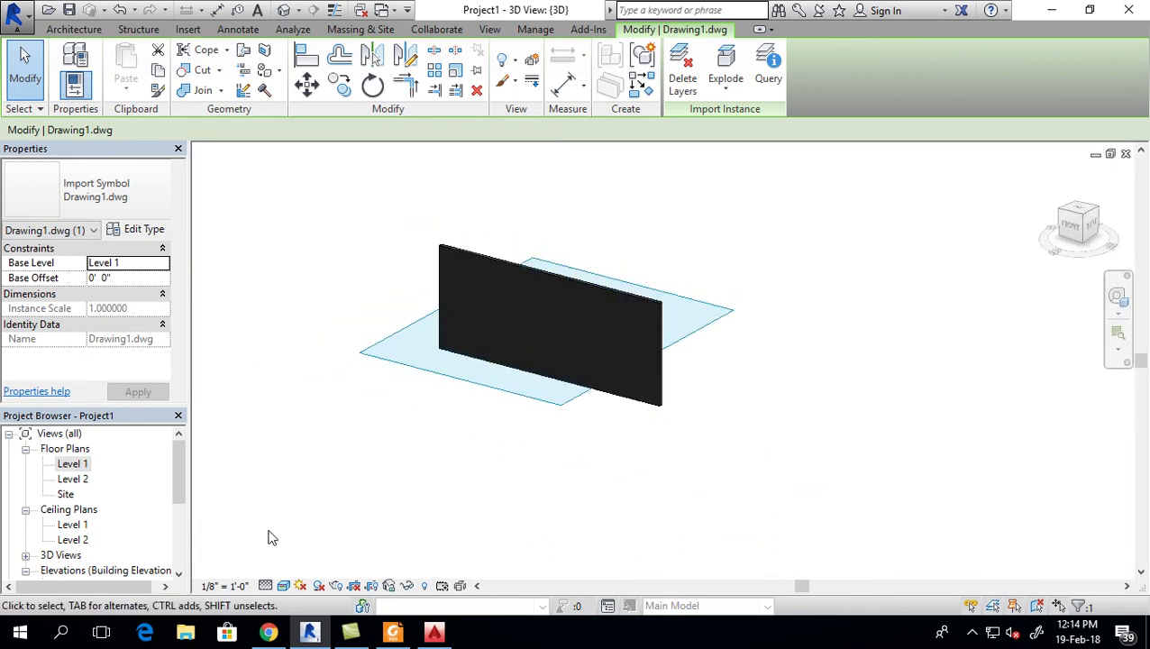
- Switch the 3D view to Wireframe and move the profile to a new spot along the wall base
left_click(283, 588)
left_click(299, 481)
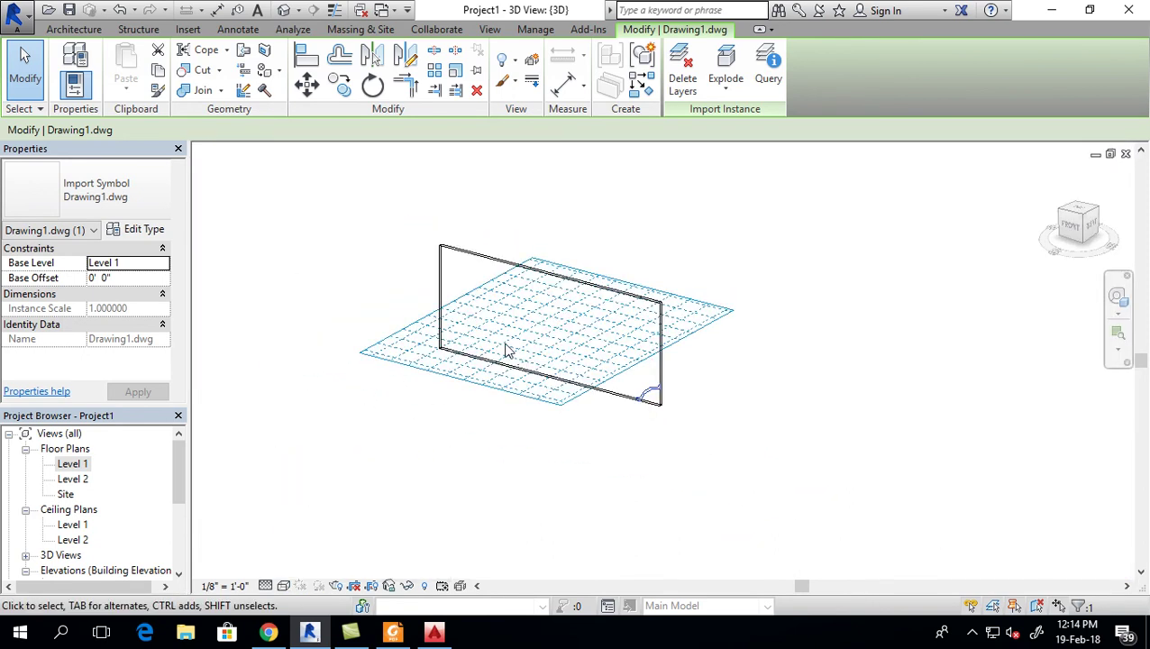
scroll(729, 433, "up", 3)
scroll(728, 432, "up", 2)
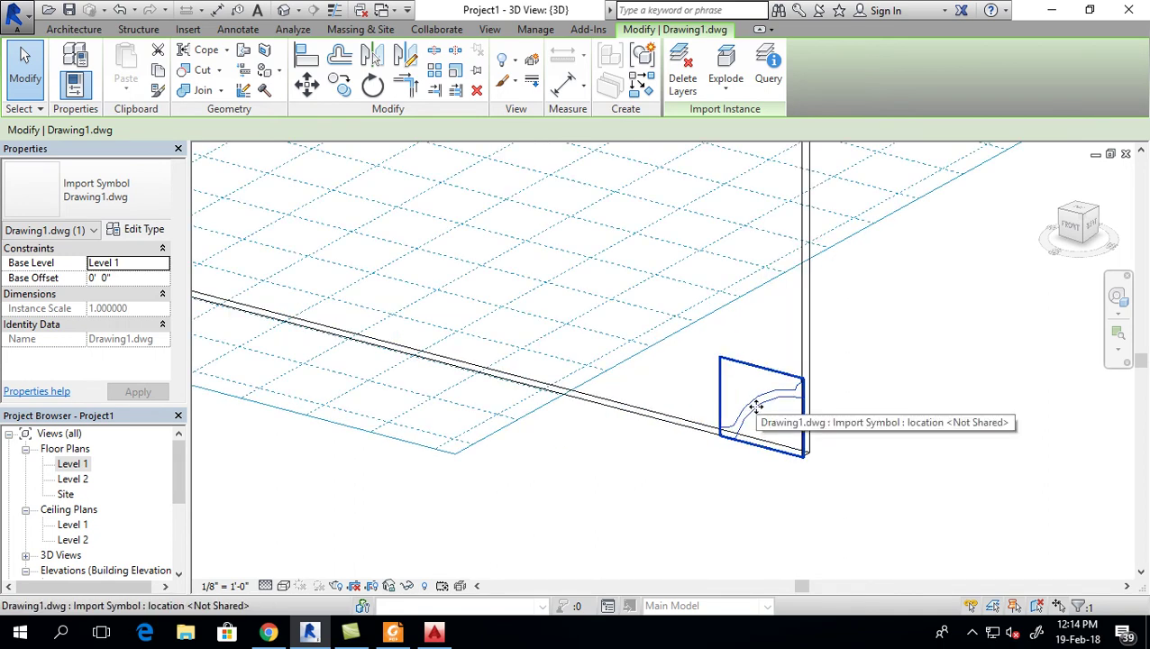
scroll(756, 405, "up", 4)
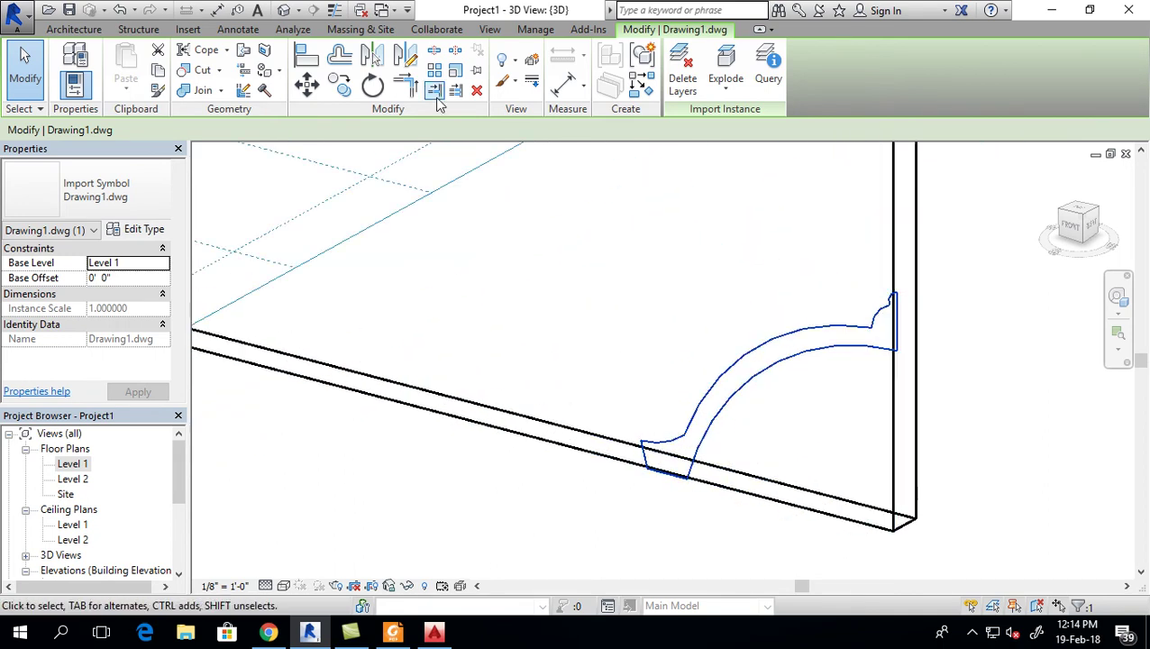
left_click(647, 468)
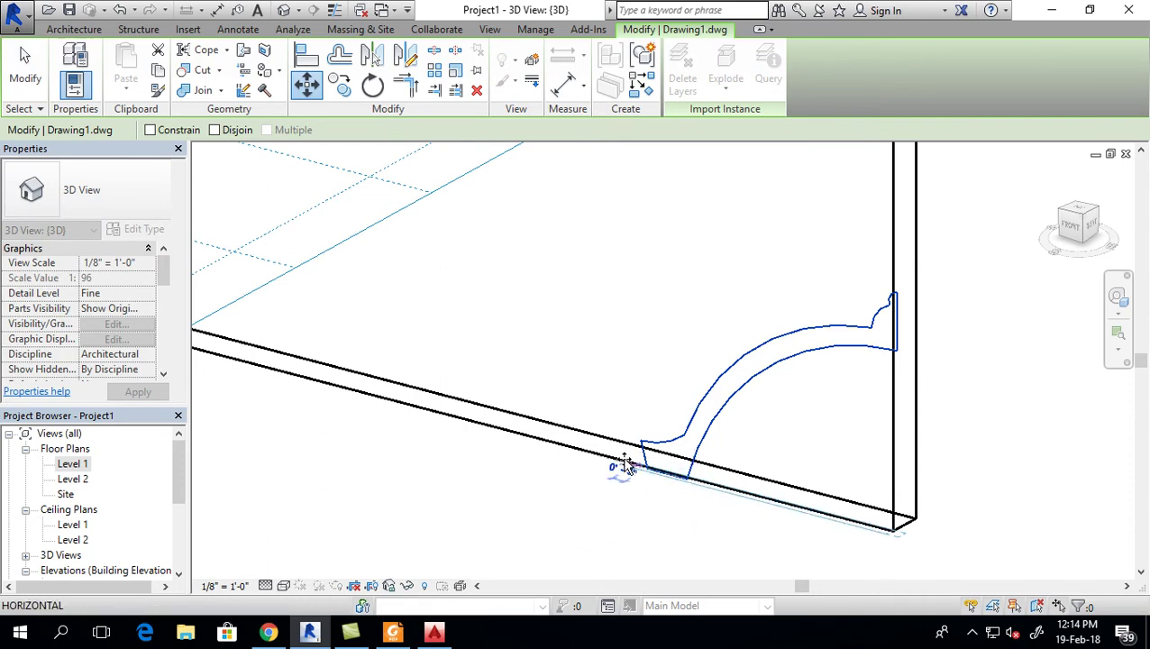
left_click(503, 435)
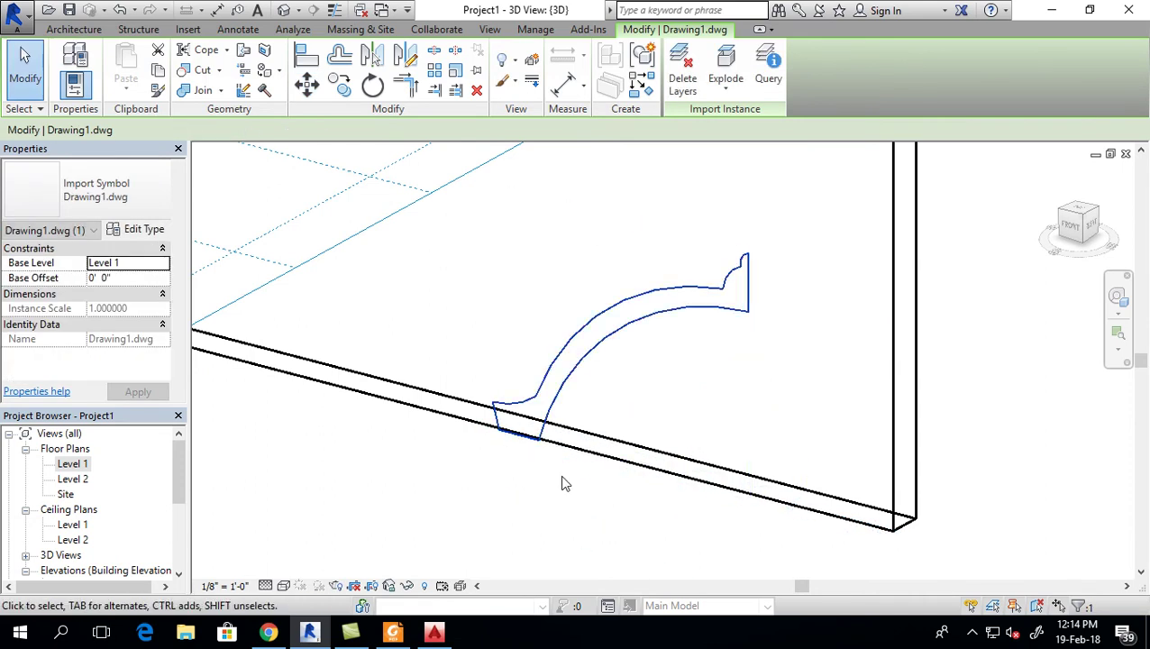
left_click(590, 521)
scroll(642, 397, "down", 2)
- Set the wall face as the active work plane by picking it
scroll(708, 392, "down", 3)
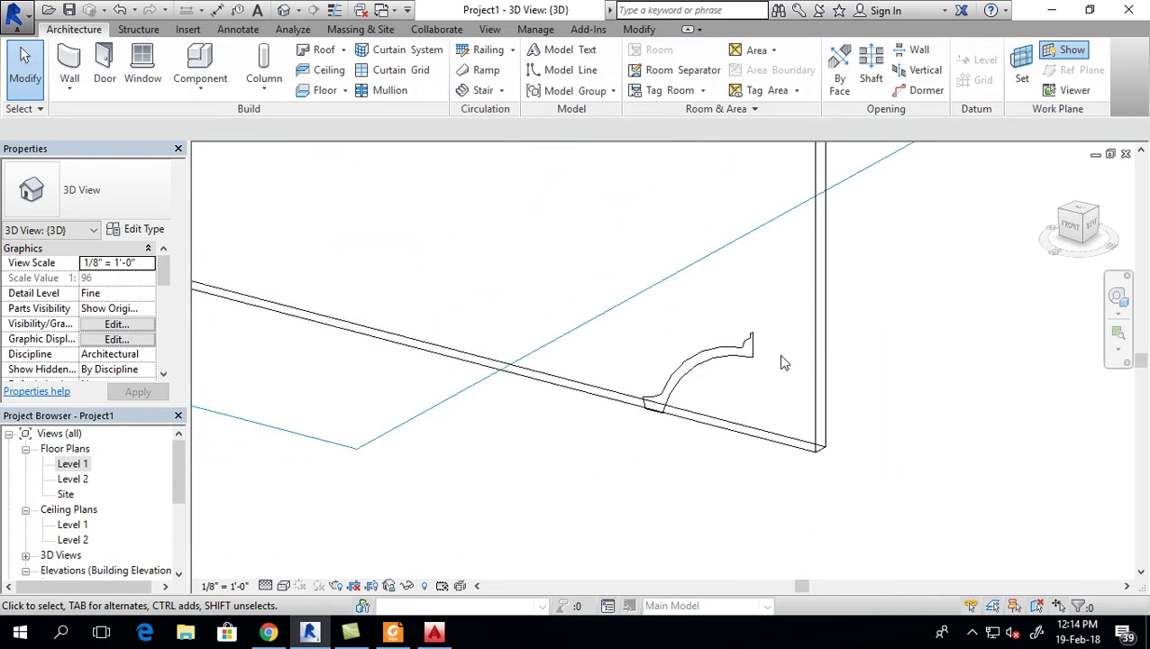
left_click(1019, 73)
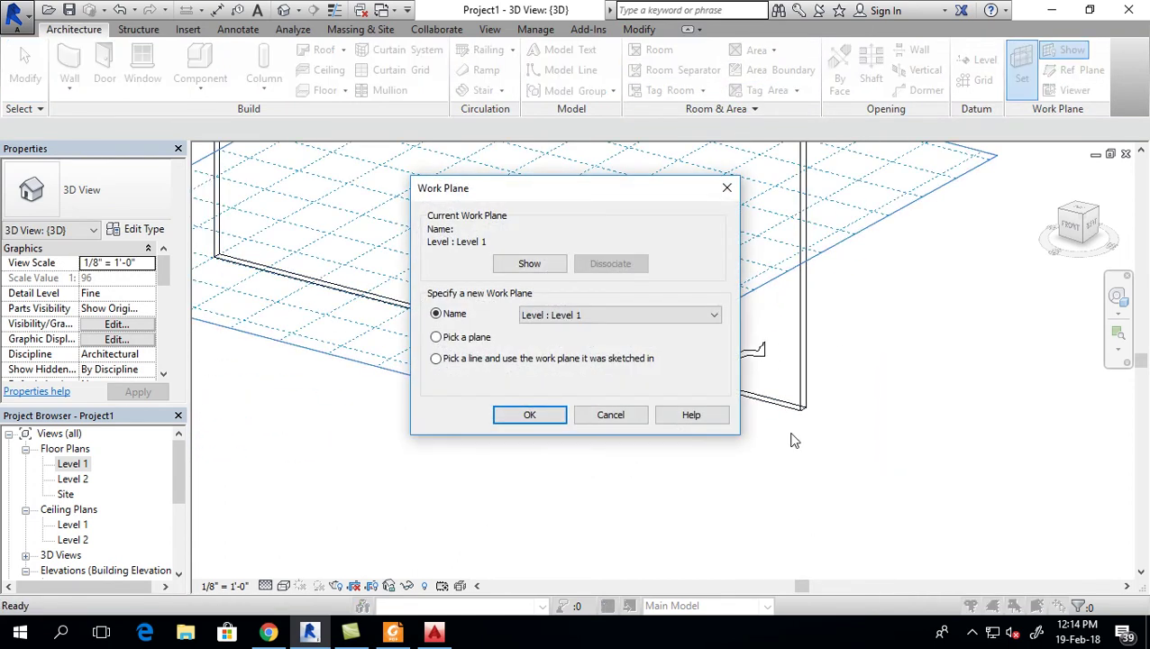
left_click(530, 416)
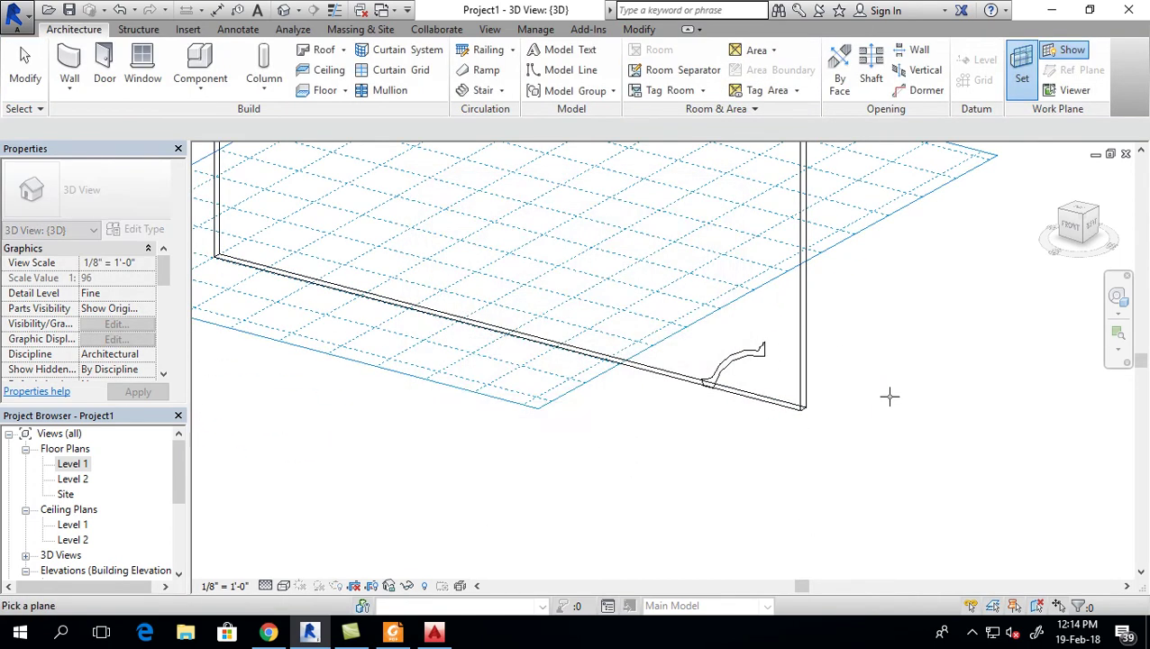
left_click(775, 407)
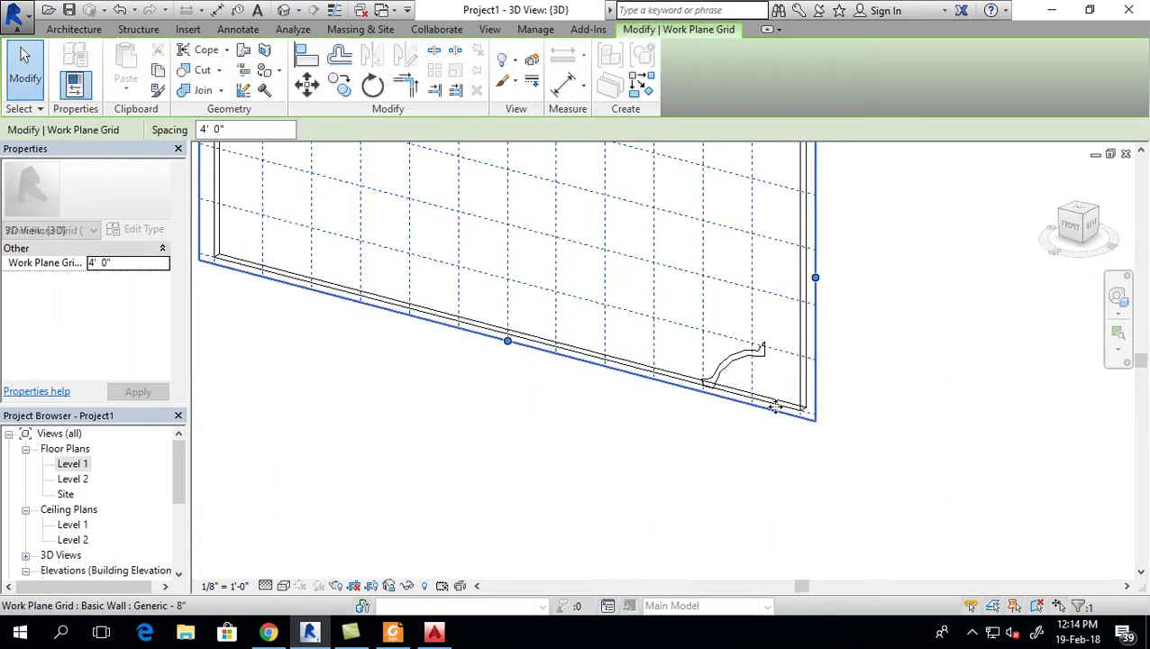
key("Escape")
- Start an in-place Roofs model with the default name and begin a revolve
scroll(737, 406, "up", 2)
scroll(731, 380, "up", 2)
scroll(648, 442, "up", 1)
scroll(662, 390, "up", 1)
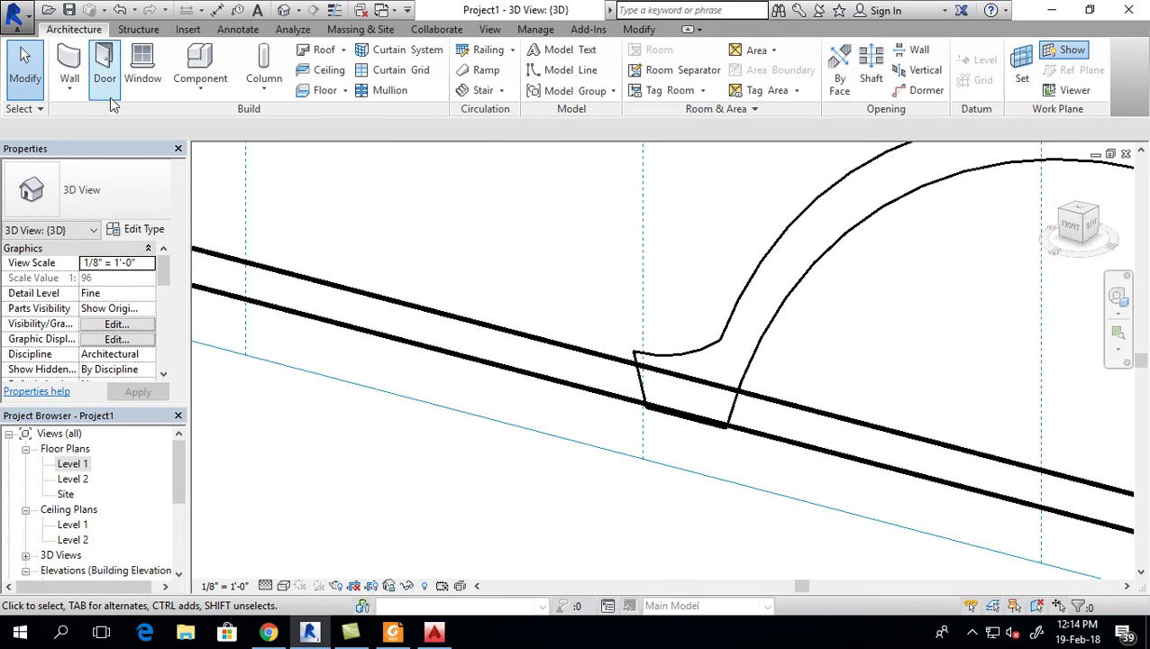
left_click(200, 90)
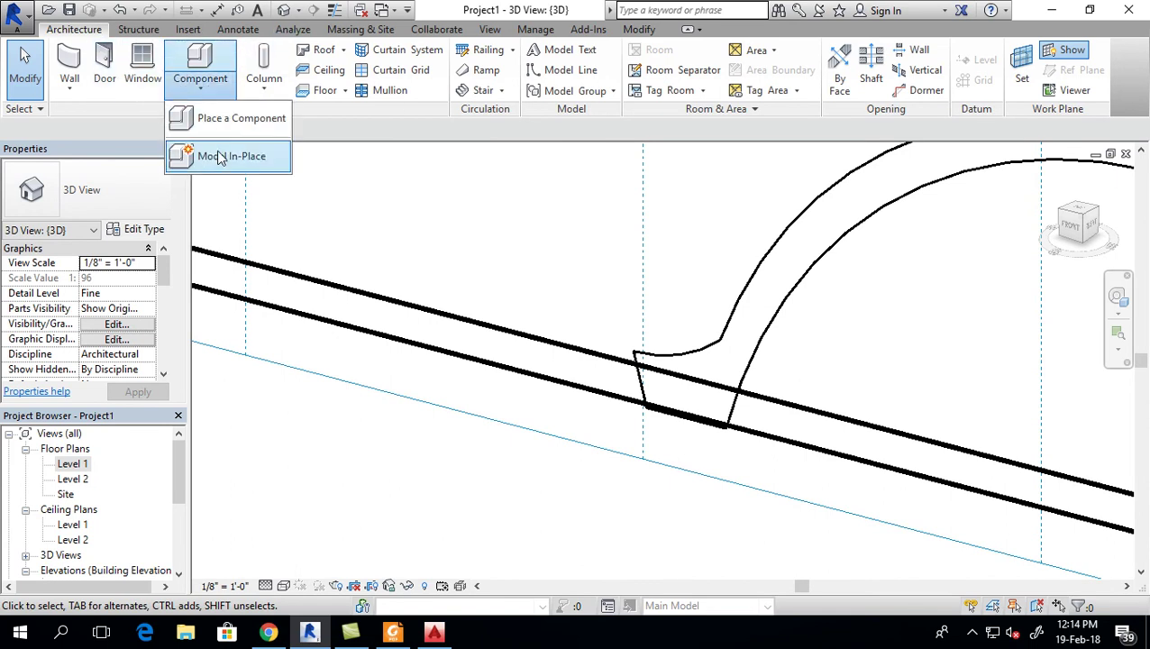
left_click(225, 156)
scroll(501, 275, "down", 2)
scroll(506, 311, "down", 1)
scroll(507, 311, "down", 1)
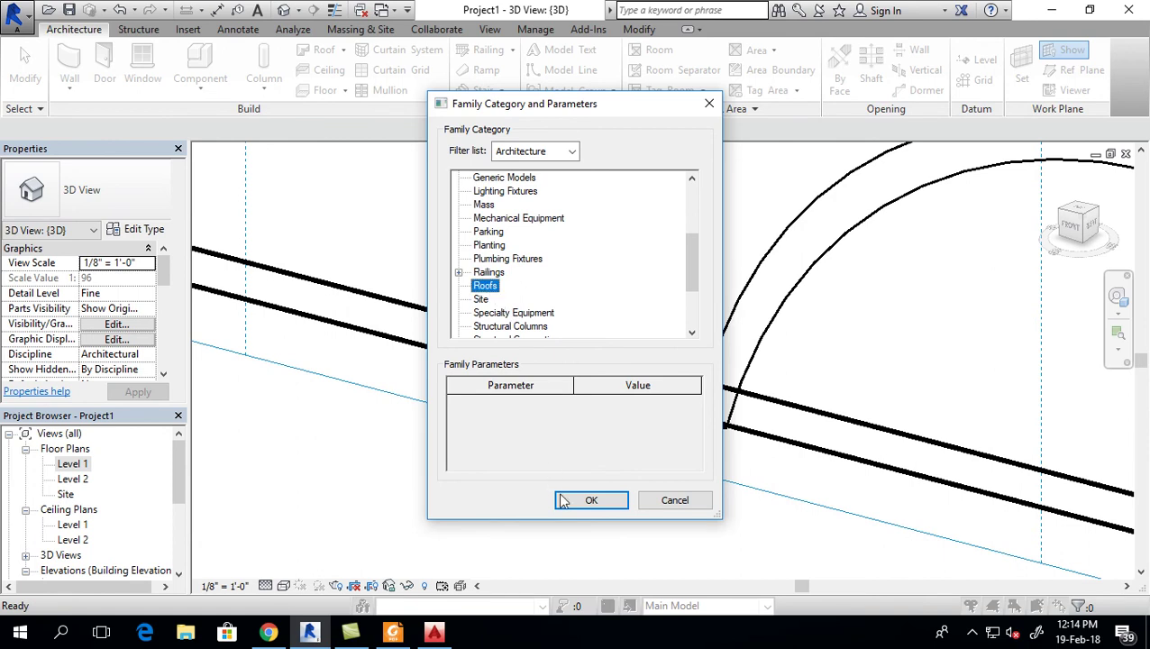
left_click(556, 494)
left_click(571, 348)
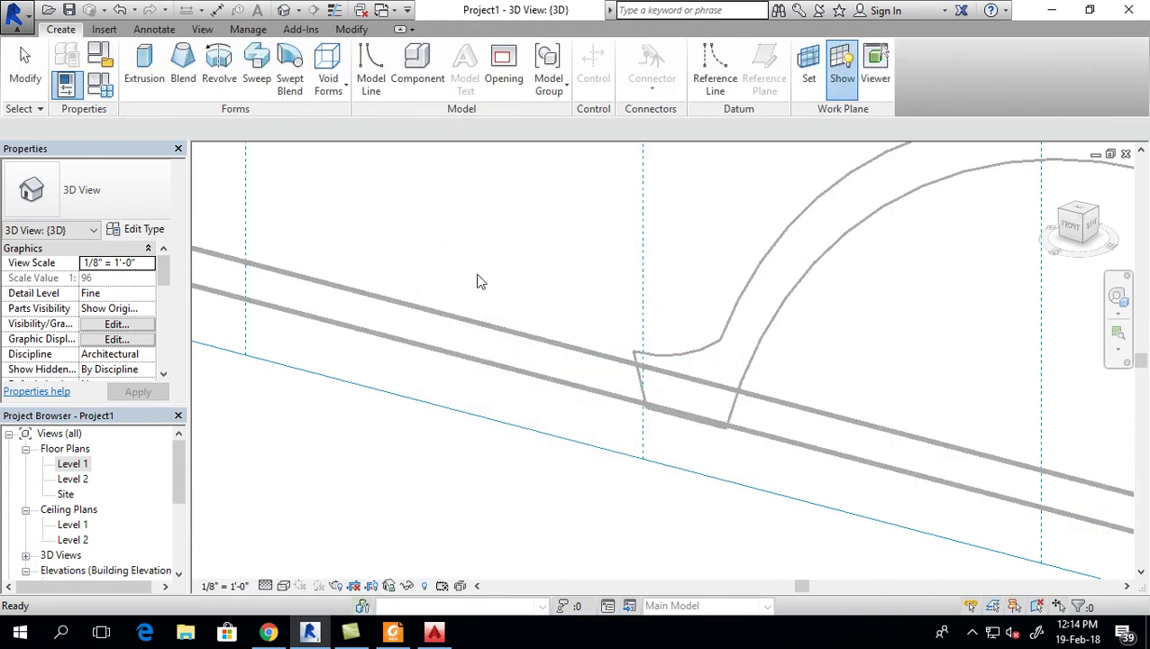
left_click(221, 63)
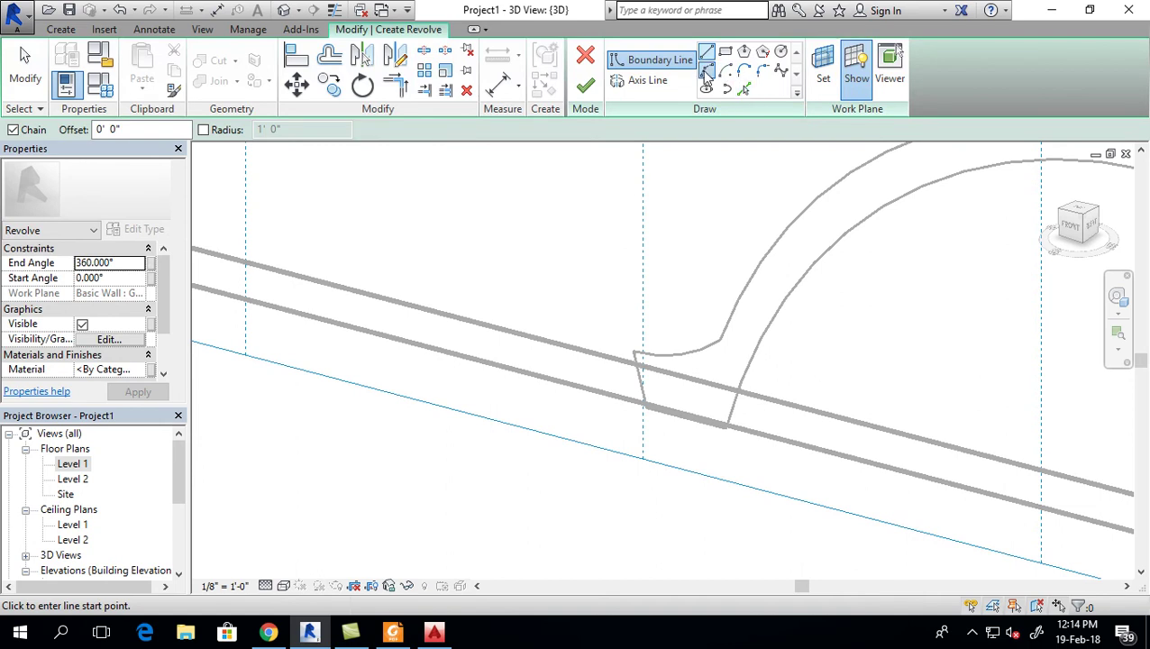
- Begin the boundary with a start-end-radius arc from the brim's outer tip
left_click(706, 70)
middle_click_drag(536, 483, 664, 383, "shift")
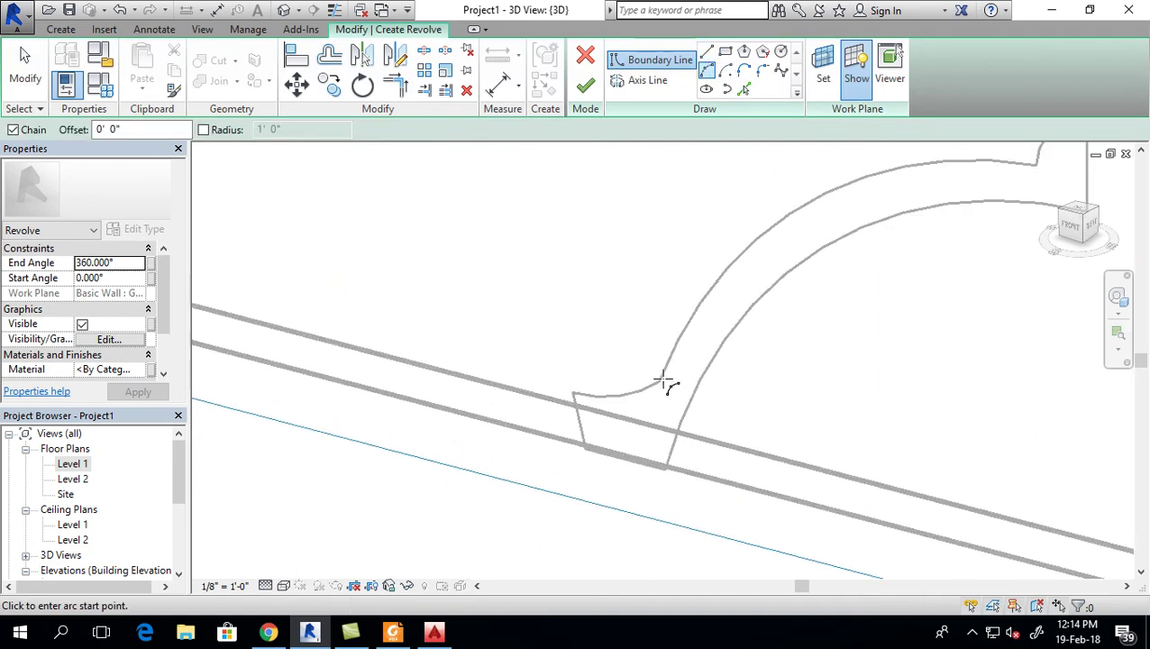
left_click(573, 392)
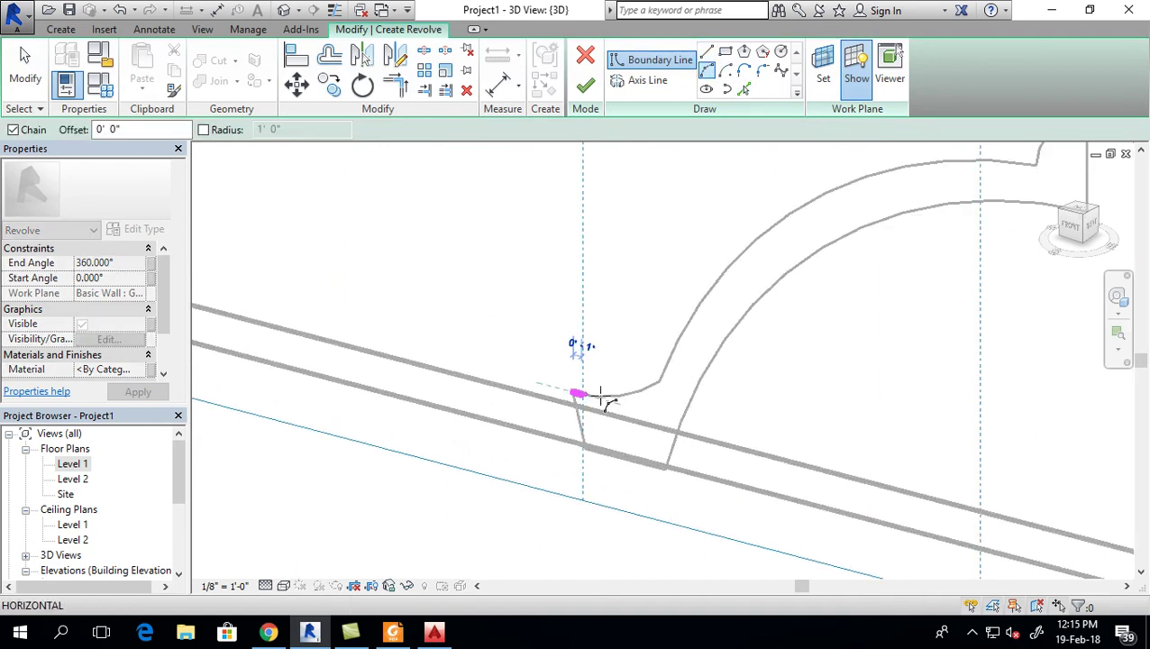
left_click(660, 382)
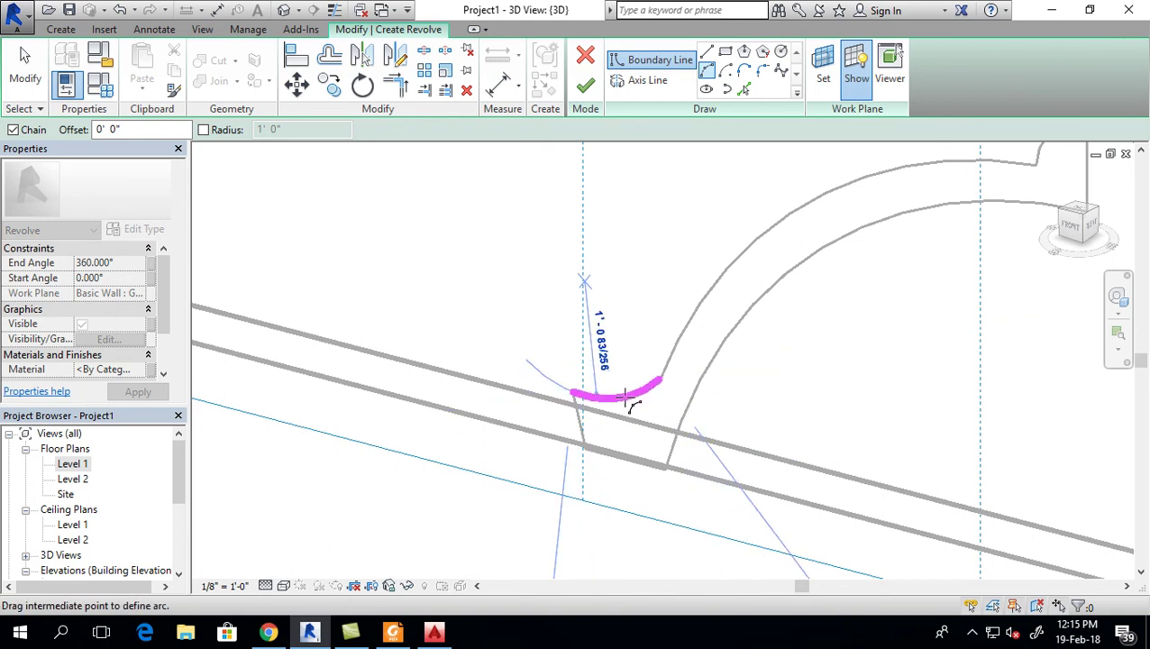
left_click(624, 396)
- Trace arcs along the dome's outer edge up to the top of the knob
middle_click_drag(769, 236, 773, 263, "shift")
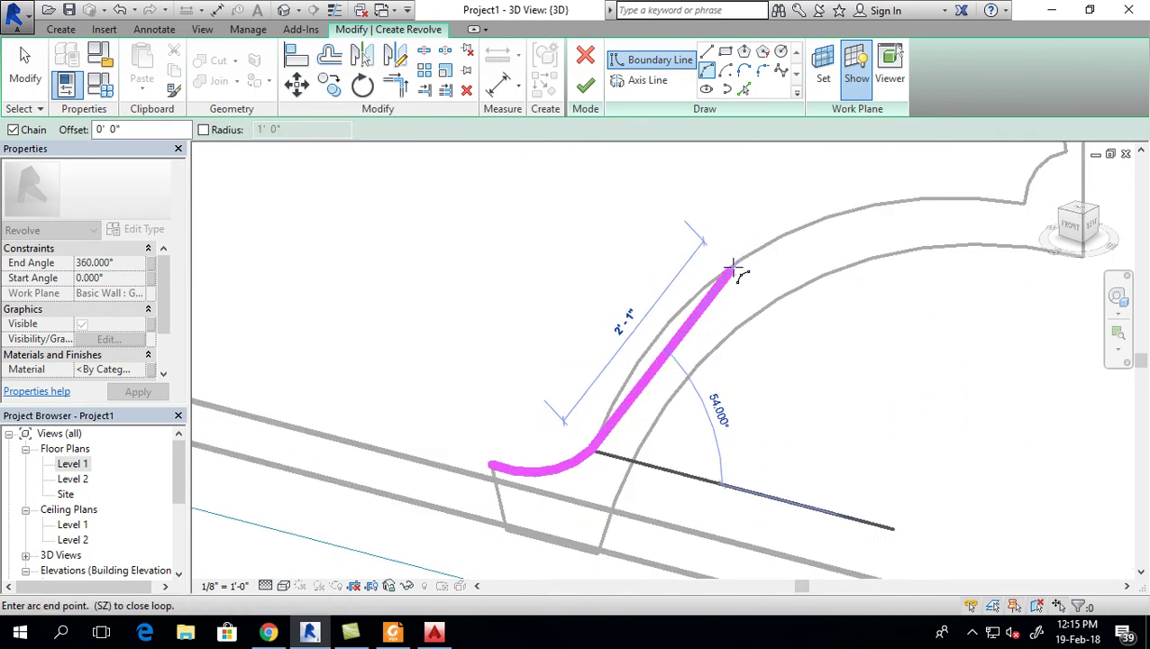
scroll(904, 226, "up", 2)
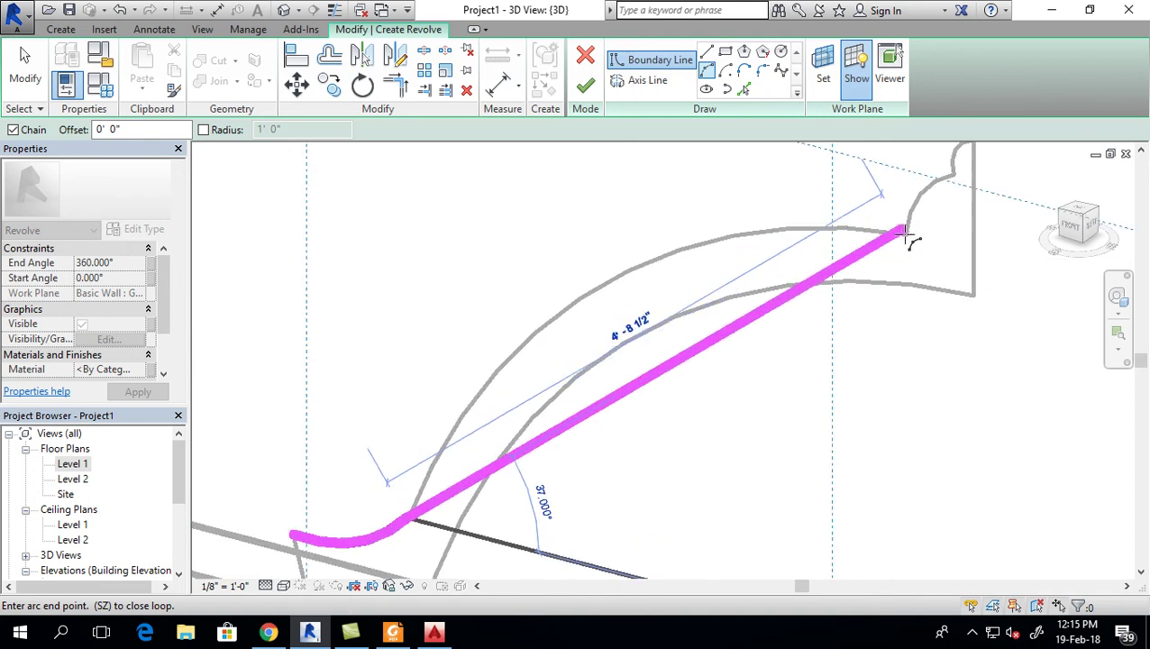
scroll(910, 240, "up", 2)
scroll(911, 239, "up", 2)
scroll(906, 239, "up", 2)
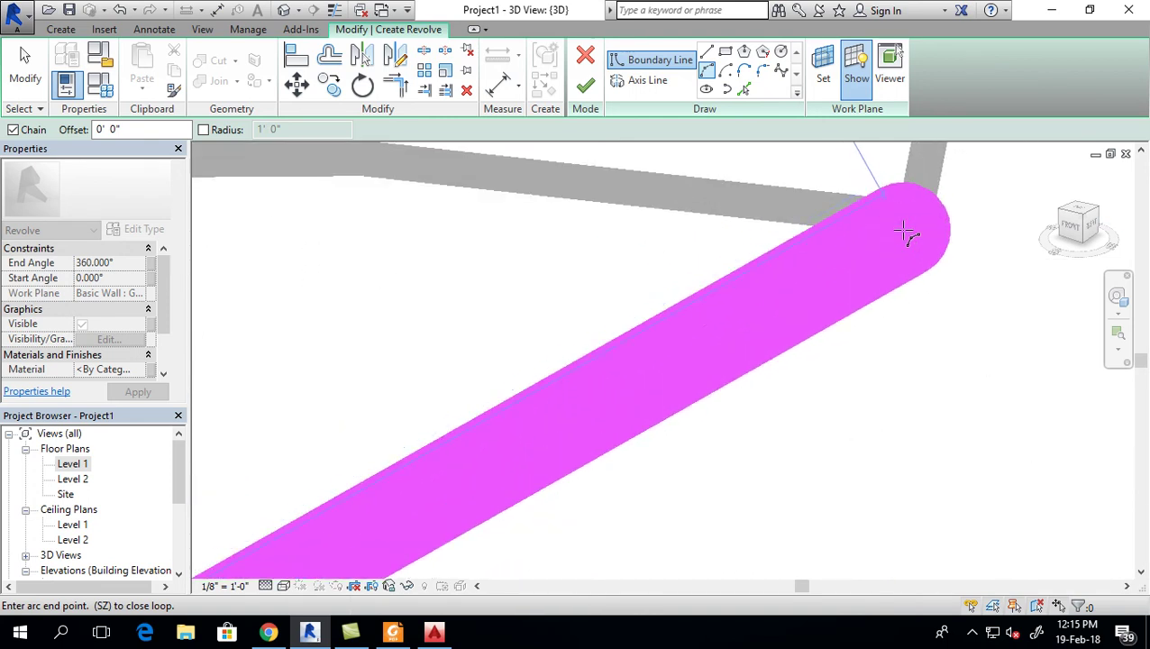
scroll(908, 225, "up", 1)
scroll(910, 216, "down", 2)
scroll(911, 244, "down", 2)
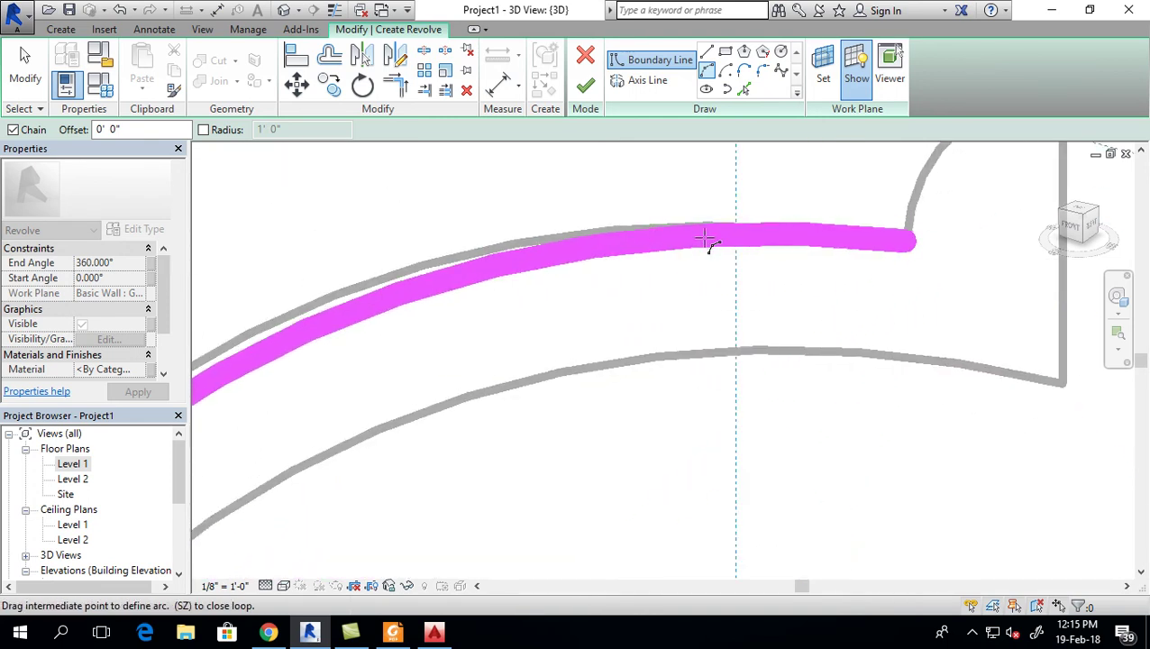
scroll(683, 239, "down", 1)
left_click(469, 300)
scroll(715, 287, "down", 2)
scroll(715, 287, "up", 1)
scroll(655, 261, "up", 2)
scroll(694, 225, "up", 2)
scroll(706, 243, "up", 1)
left_click(706, 227)
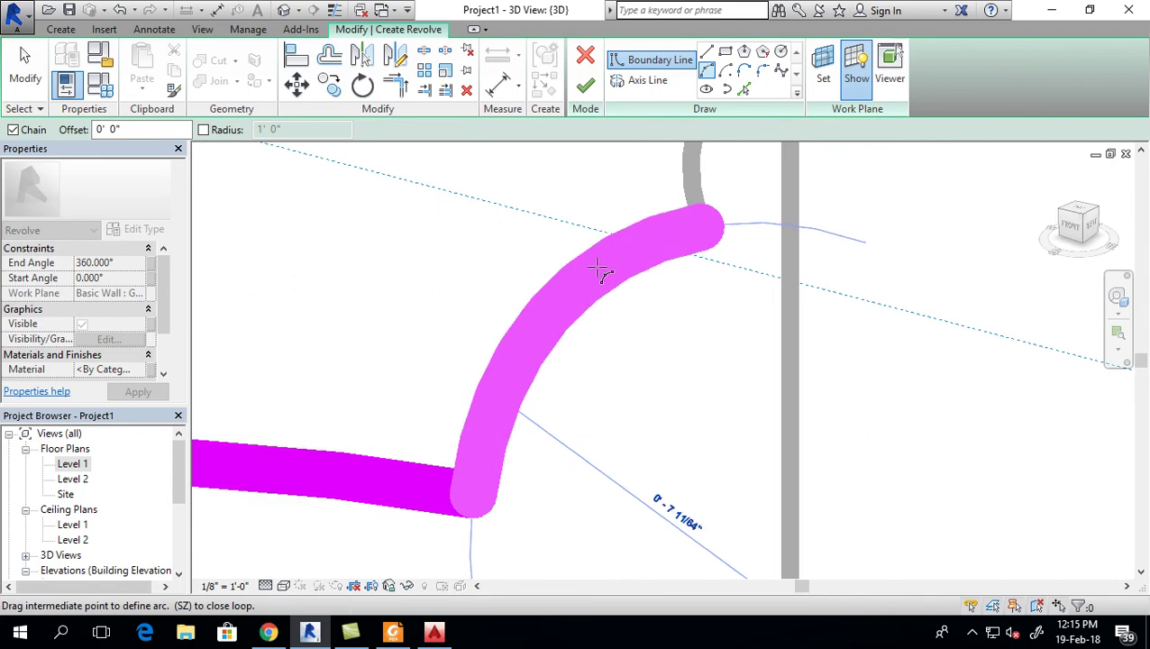
left_click(595, 270)
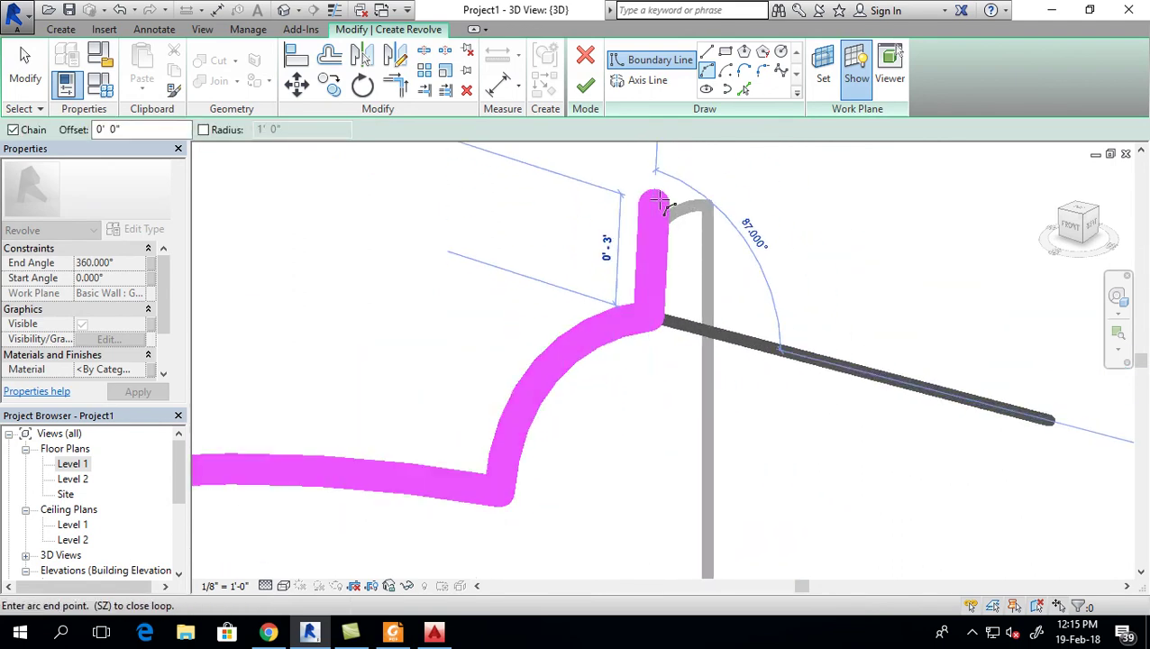
left_click(709, 202)
left_click(671, 230)
- Draw the vertical line at the profile's top and end the line chain
middle_click_drag(685, 271, 694, 307, "shift")
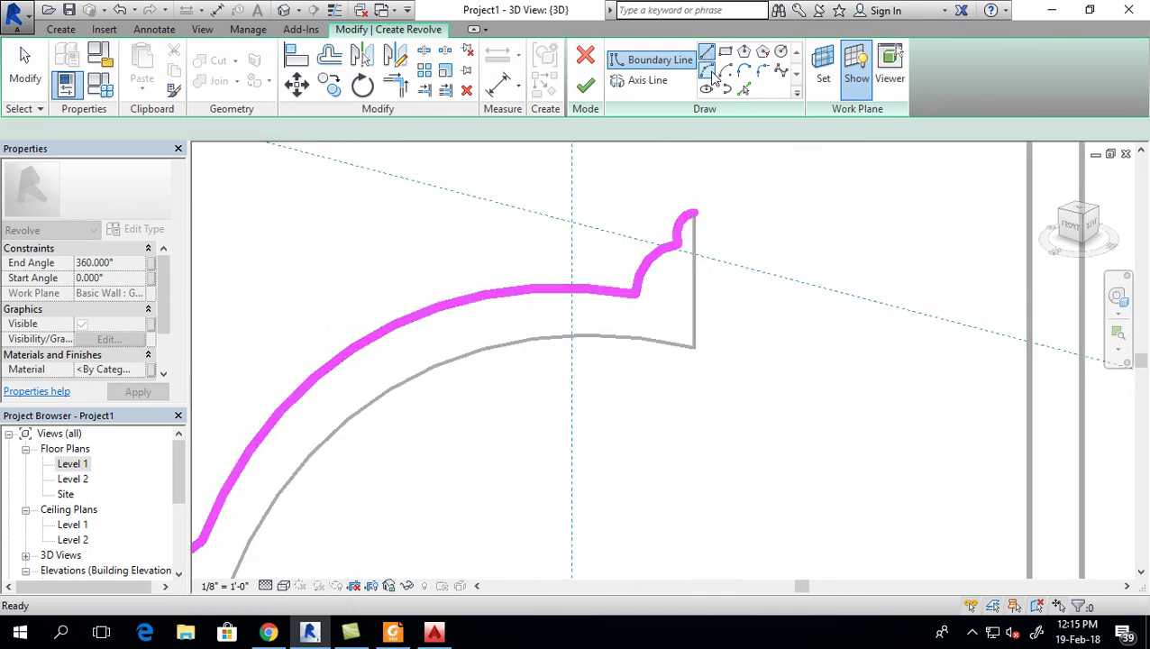
left_click(693, 354)
middle_click_drag(688, 360, 736, 335, "shift")
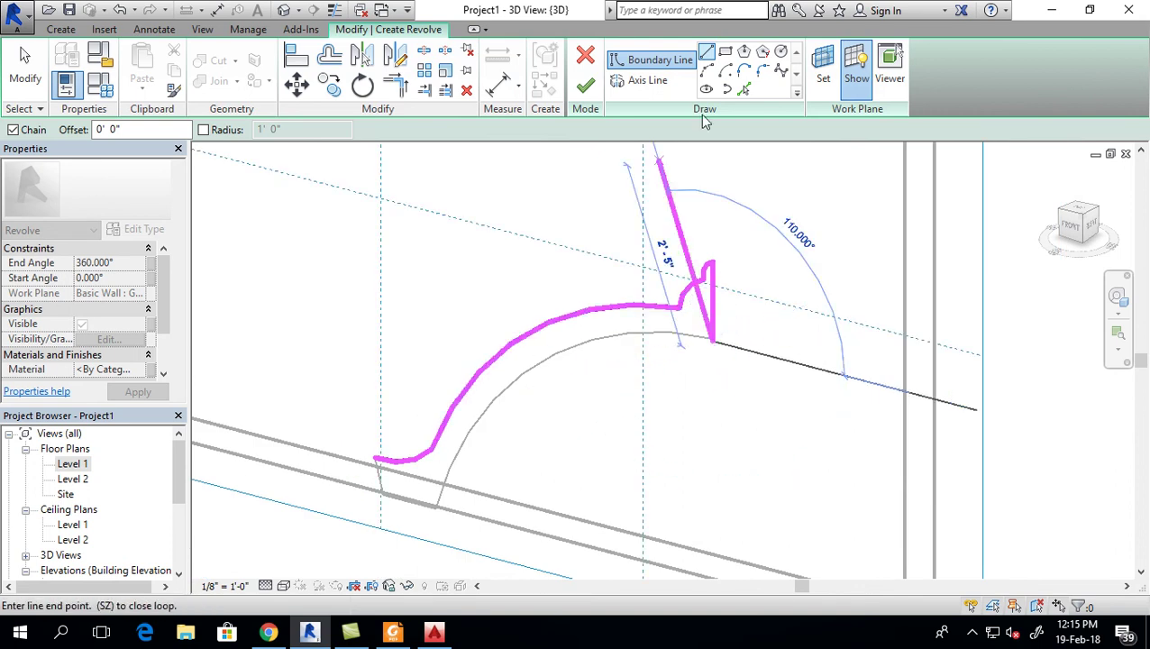
key("Escape")
key("Escape")
- Start a new boundary from the profile end, tracing the inner arc along the dome's inside
key("l")
key("i")
left_click(712, 340)
scroll(423, 514, "up", 2)
scroll(433, 510, "up", 1)
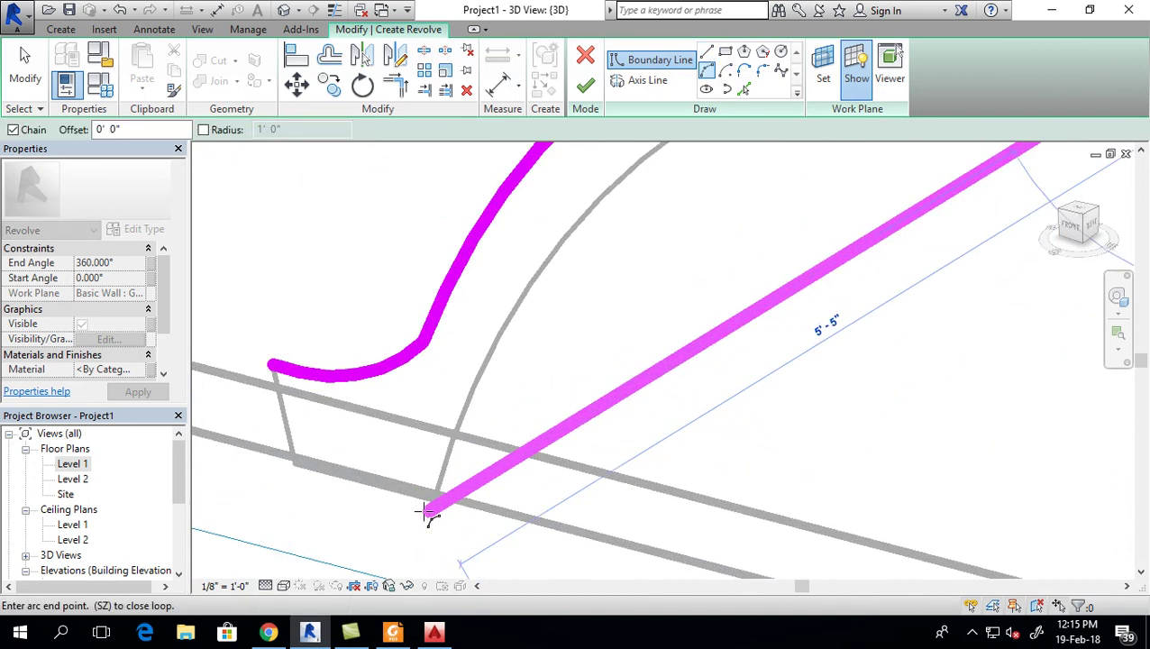
scroll(437, 496, "up", 1)
left_click(437, 496)
scroll(437, 496, "down", 2)
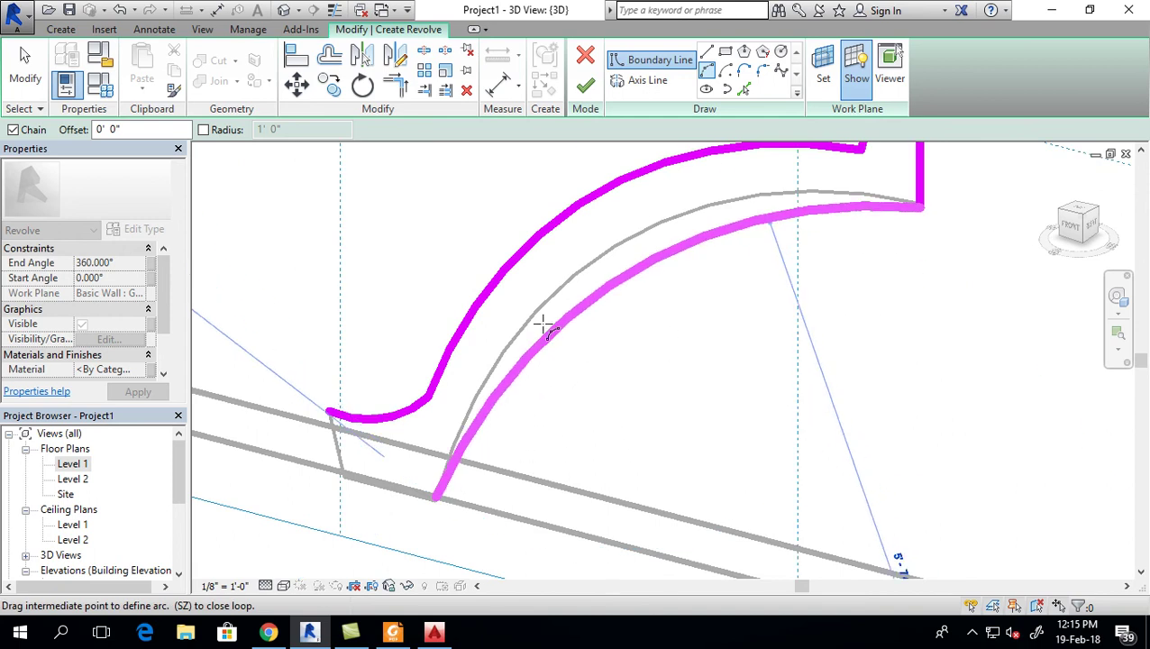
left_click(437, 492)
scroll(437, 491, "up", 2)
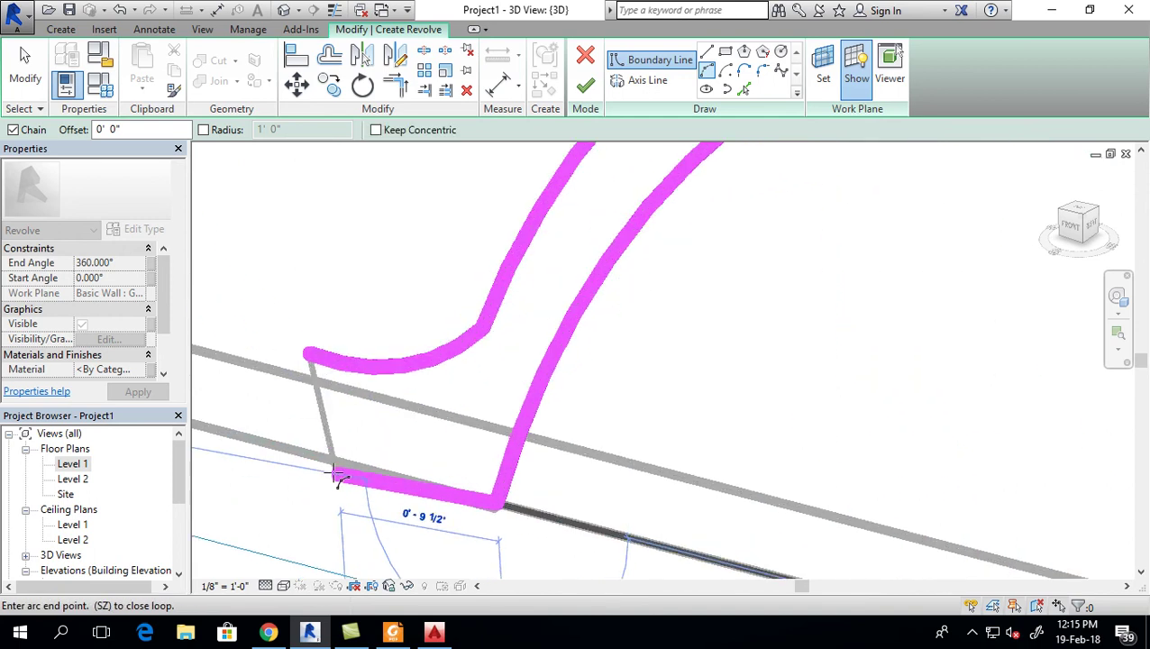
- Draw the brim's bottom edge and close the loop at the first arc's start
left_click(708, 52)
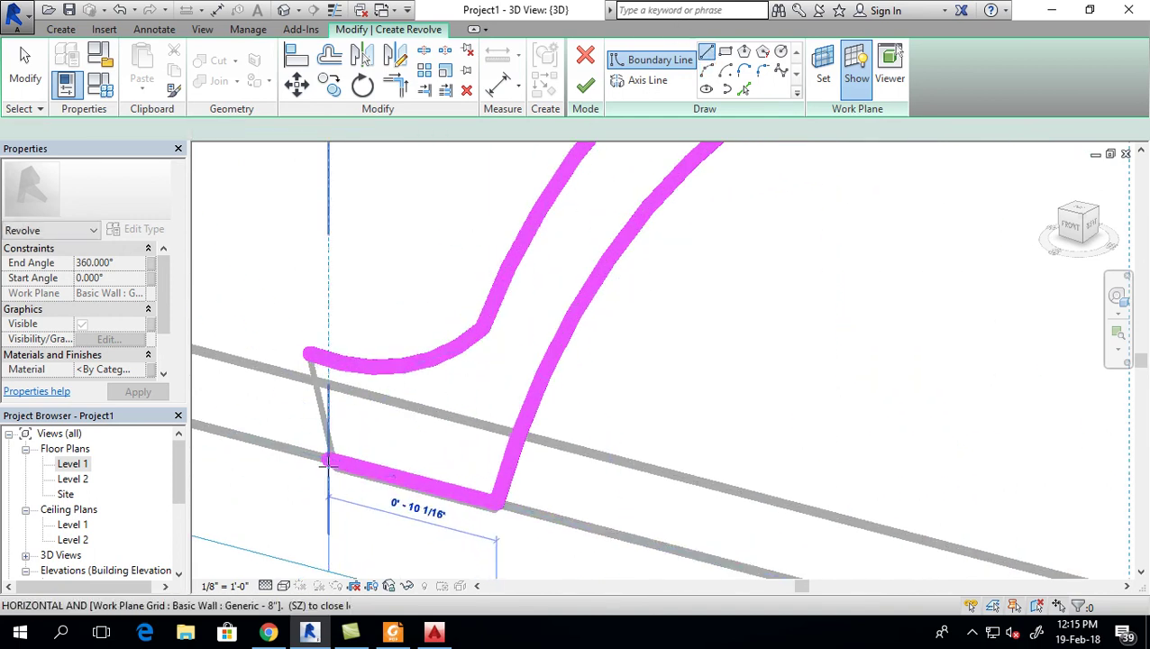
left_click(338, 465)
left_click(324, 407)
scroll(349, 411, "down", 1)
scroll(375, 411, "down", 3)
scroll(411, 409, "down", 2)
key("Escape")
- Draw a vertical revolve axis line at the profile's inner edge
left_click(626, 83)
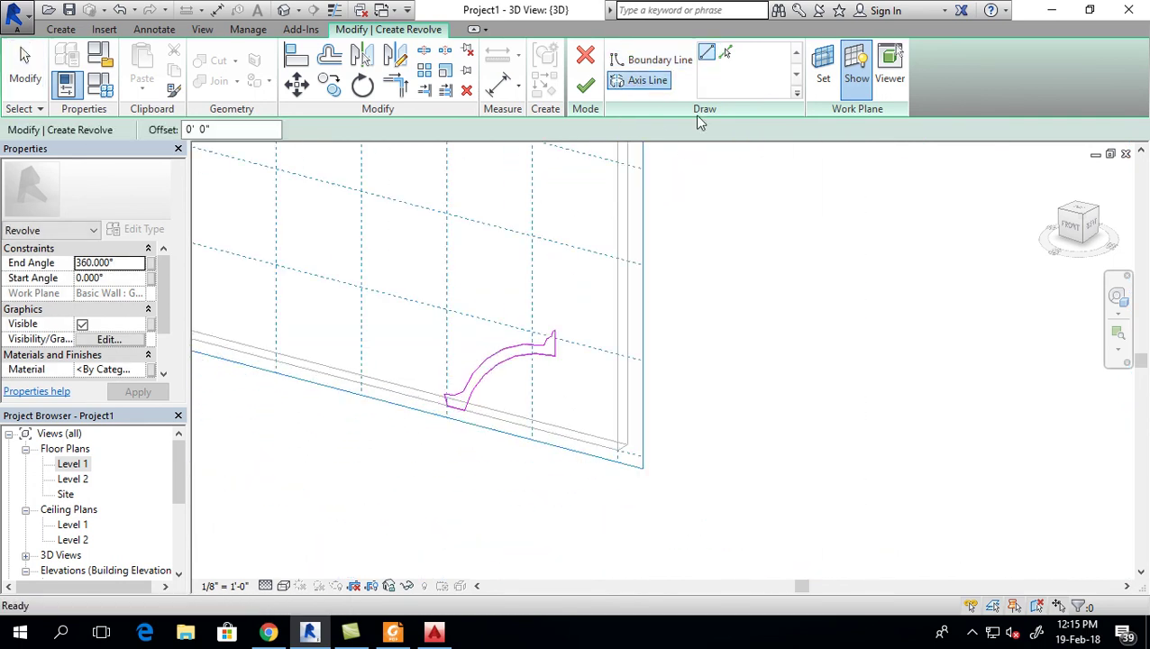
scroll(567, 397, "up", 2)
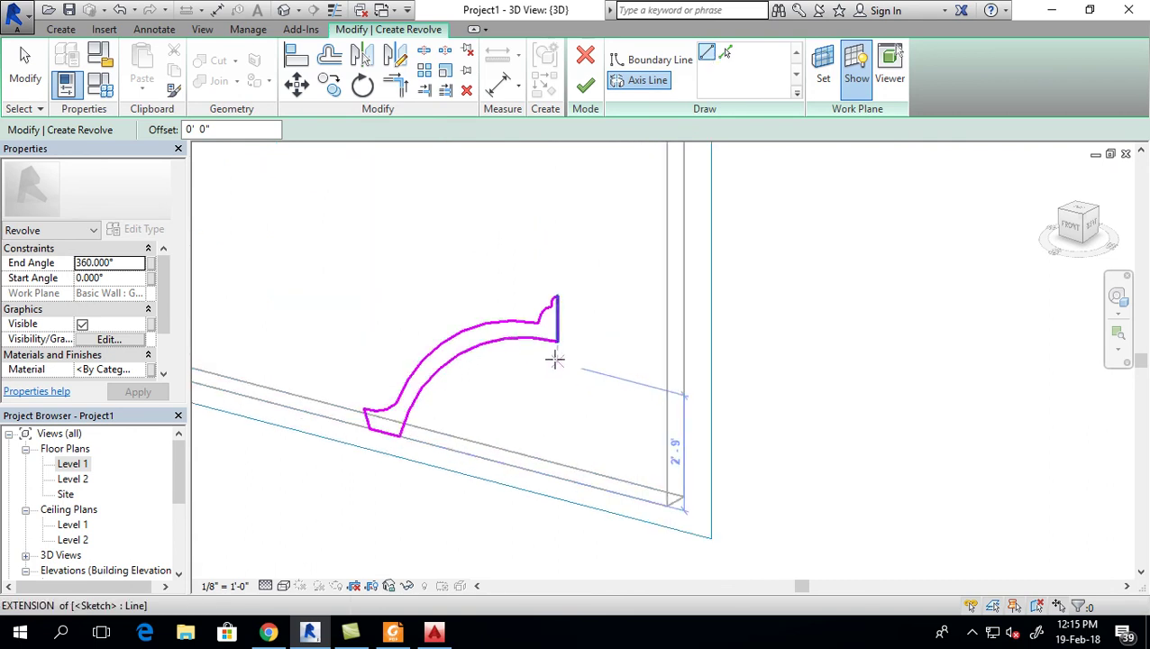
left_click(557, 343)
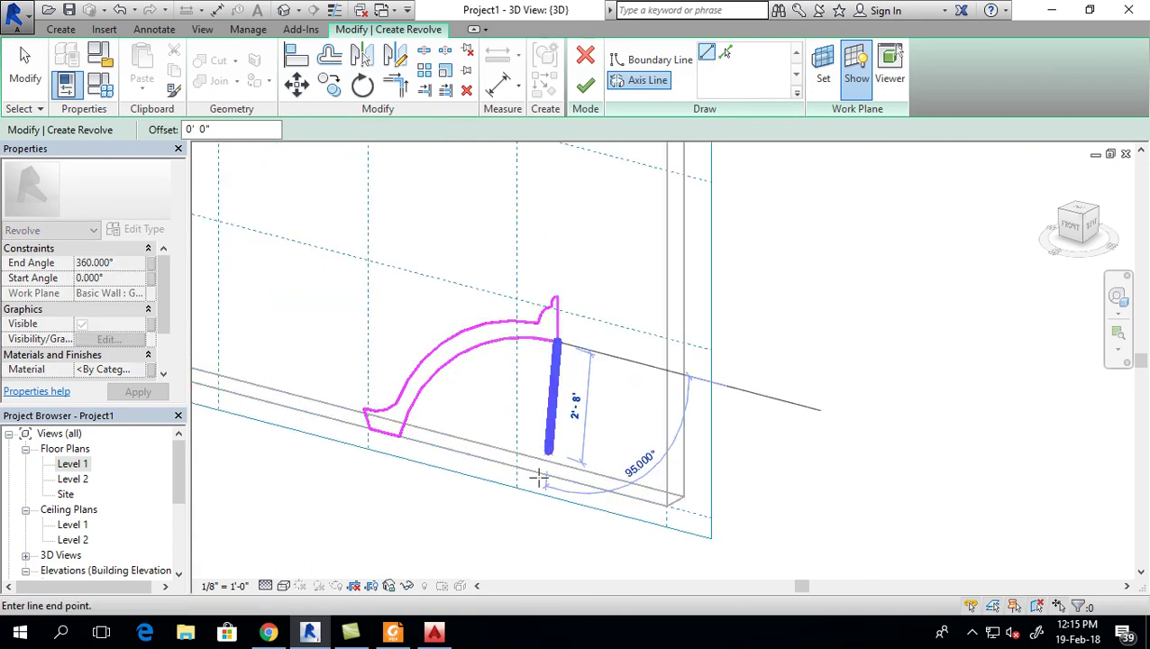
left_click(557, 519)
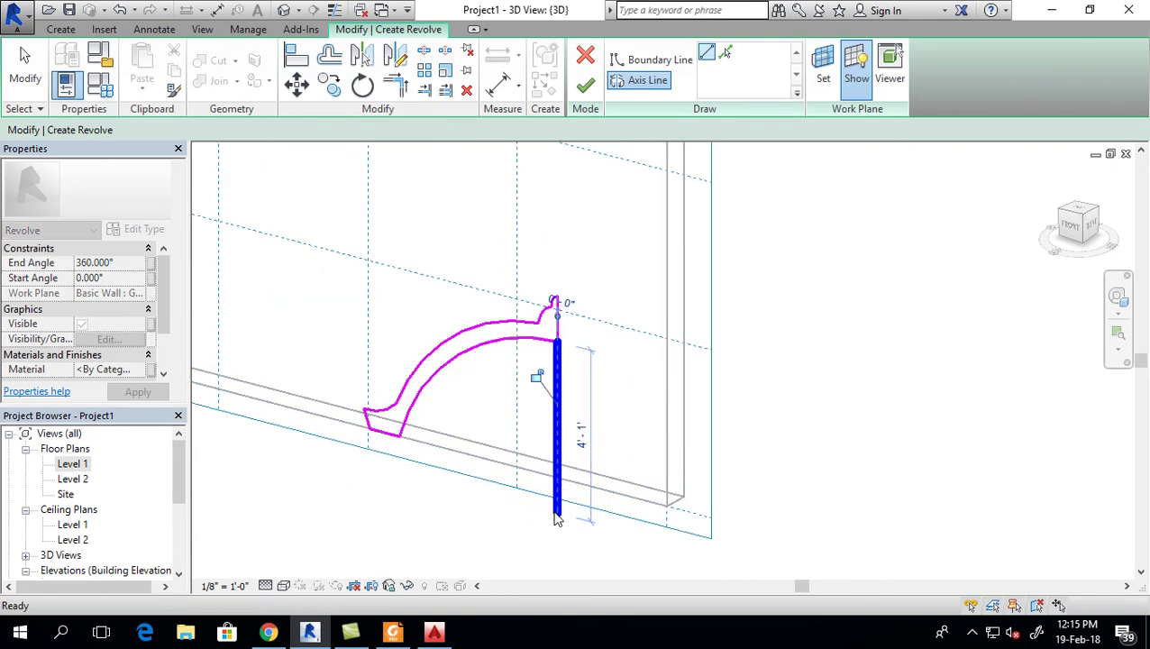
- Finish the revolve sketch and complete the in-place roof model
left_click(594, 98)
left_click(939, 388)
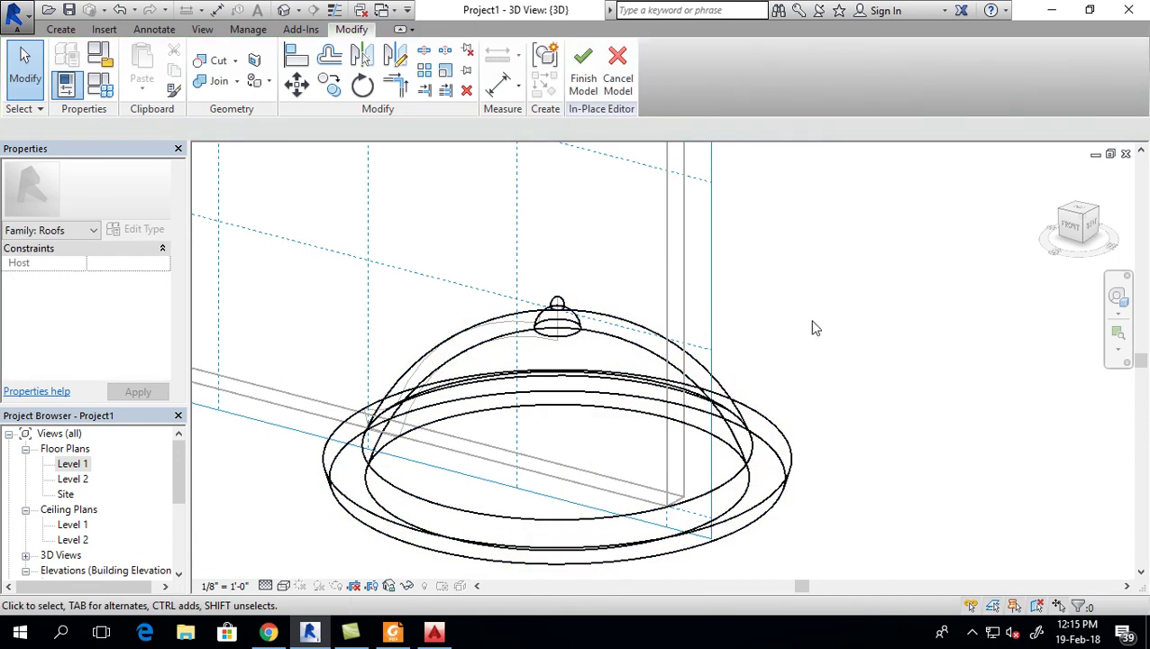
scroll(785, 329, "down", 1)
scroll(532, 505, "down", 2)
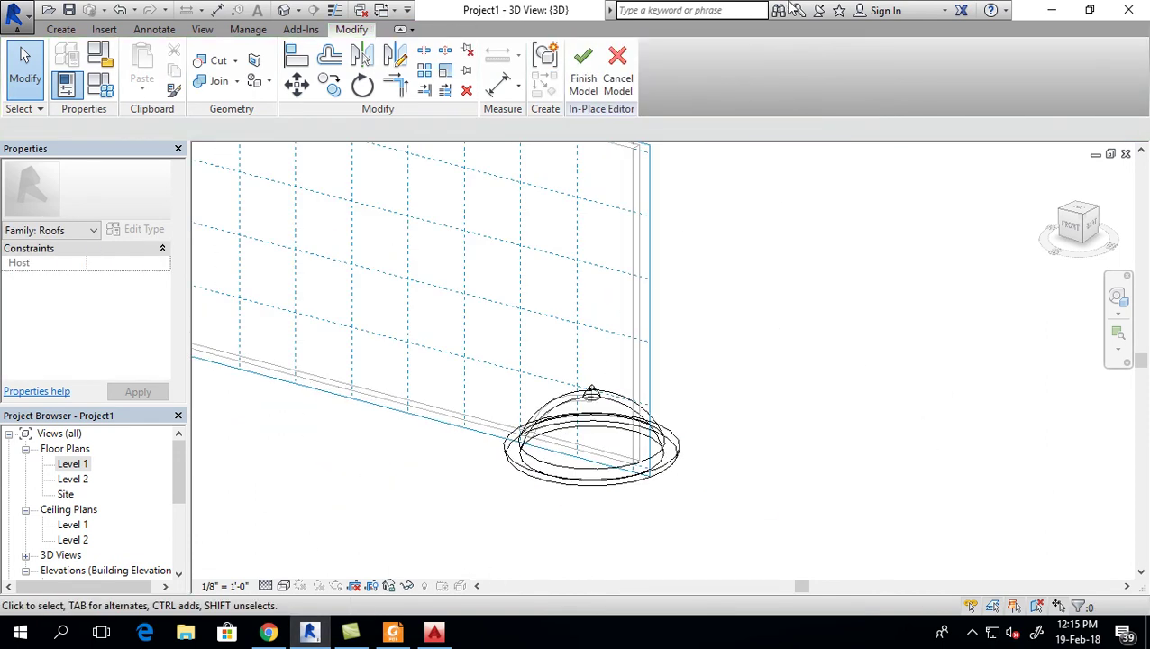
left_click(583, 81)
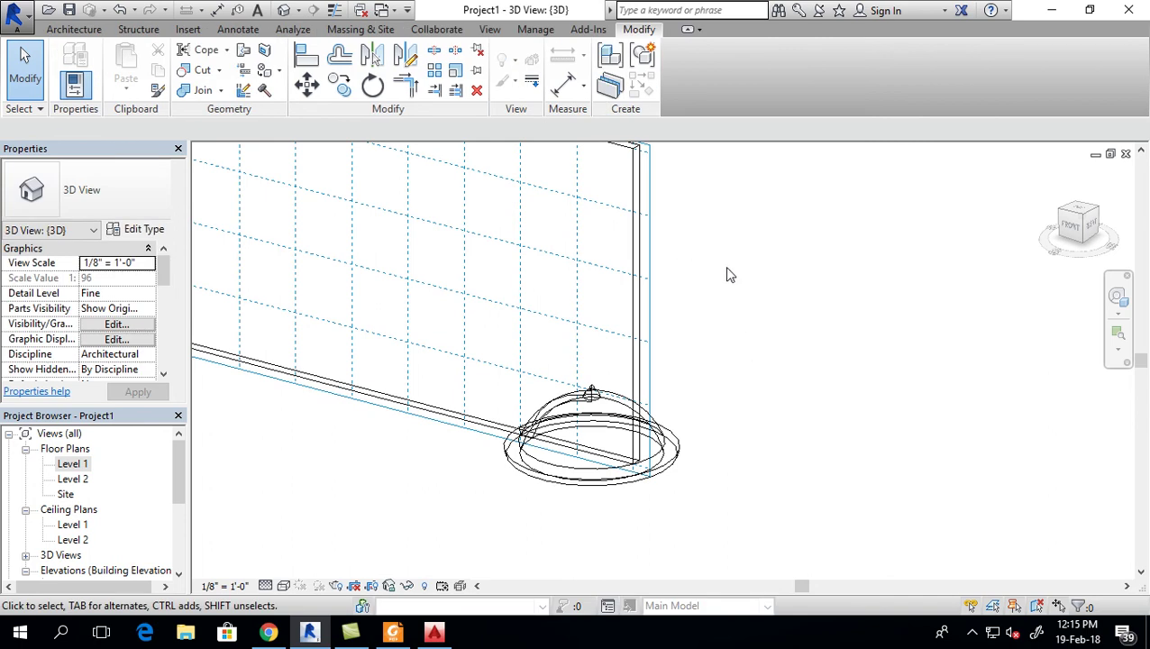
- Choose Level : Level 1 in the Work Plane dialog as the active work plane
scroll(693, 223, "down", 2)
left_click_drag(761, 167, 648, 242)
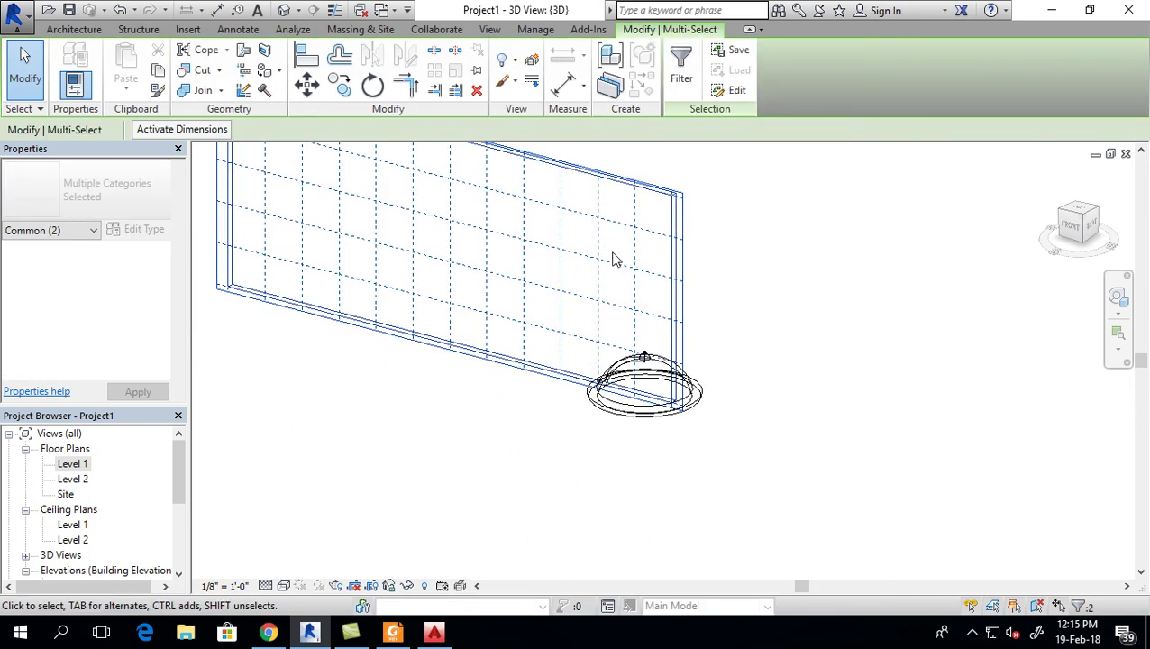
key("Escape")
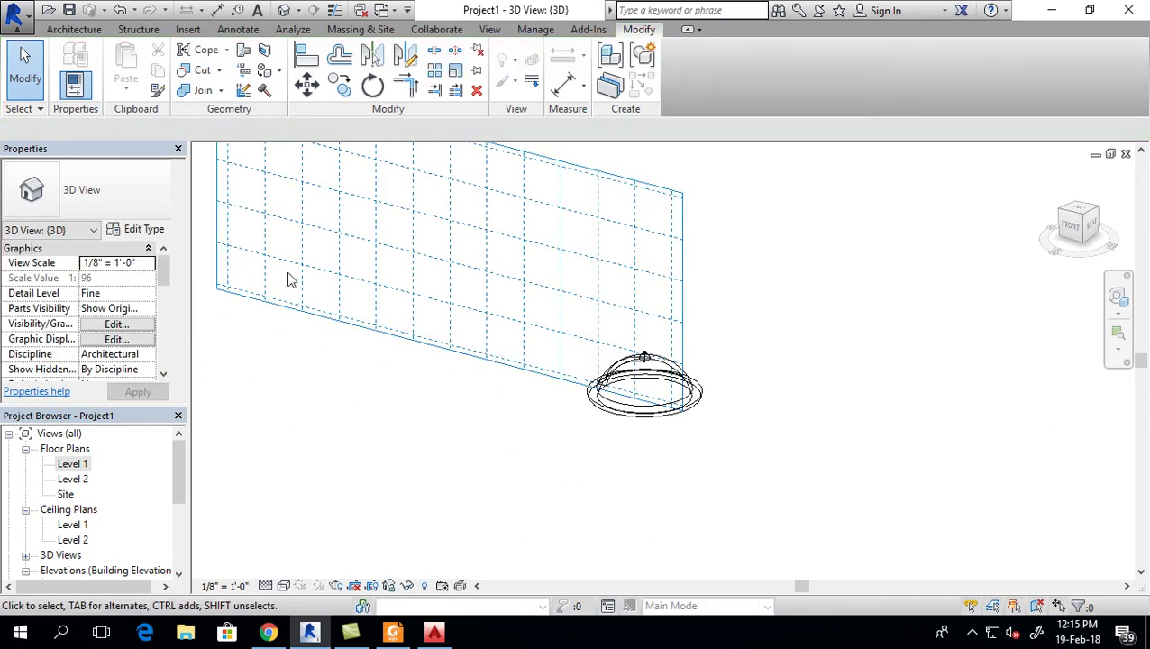
left_click(72, 30)
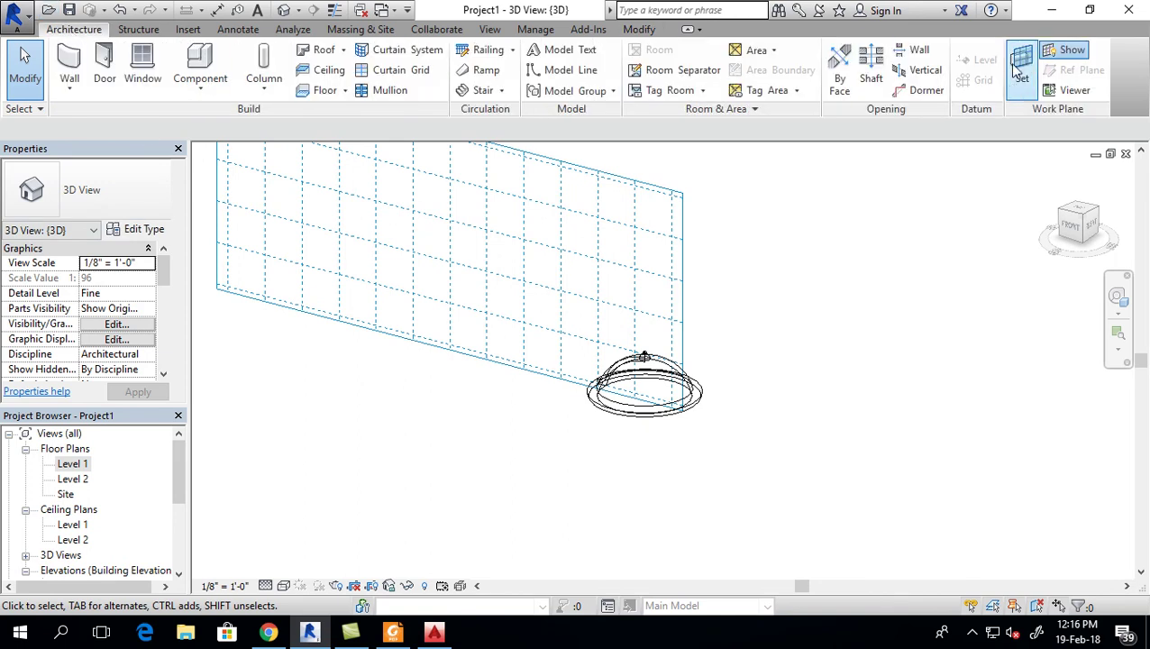
left_click(1020, 70)
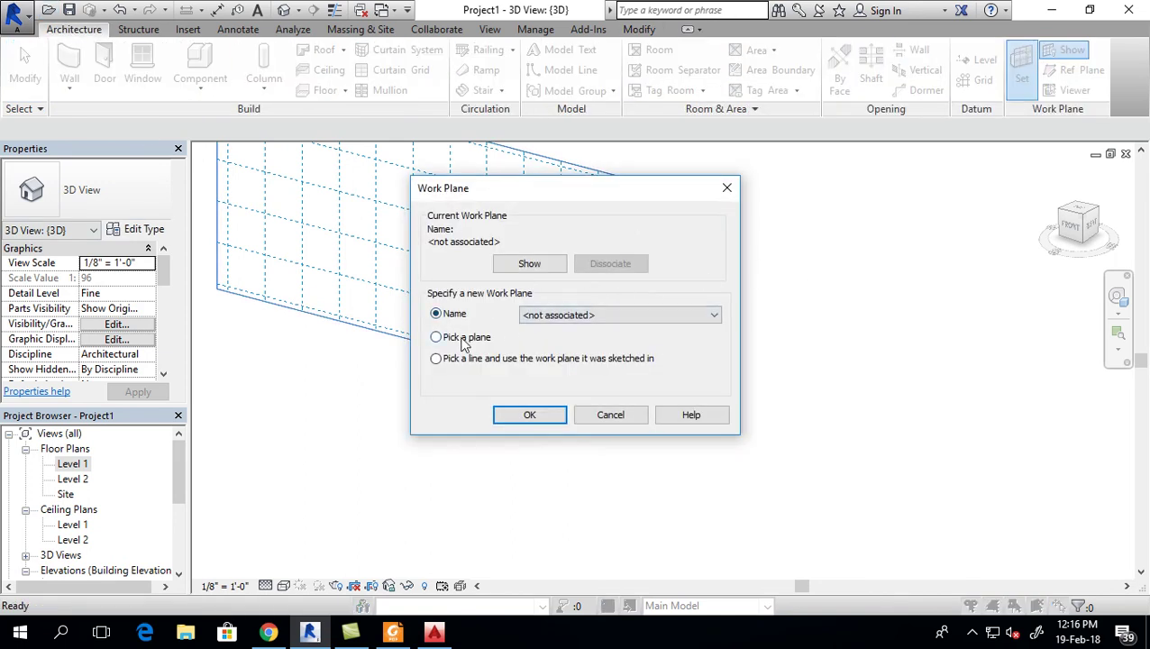
left_click(580, 315)
left_click(576, 336)
left_click(530, 415)
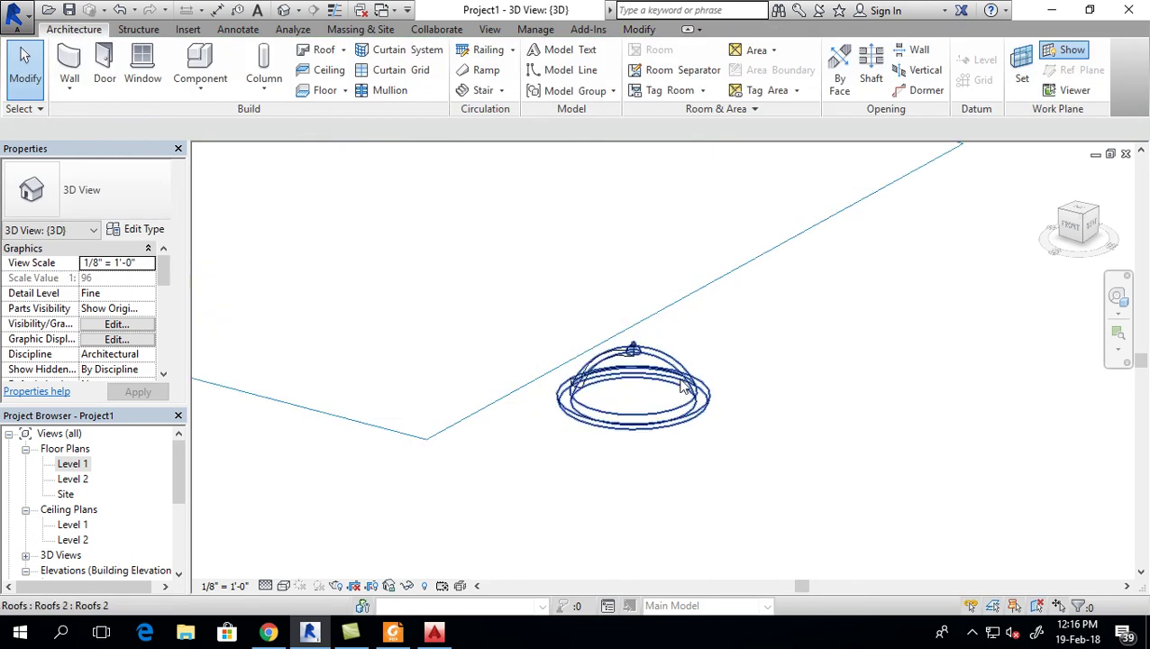
- Switch the 3D view to the Realistic visual style
left_click(282, 586)
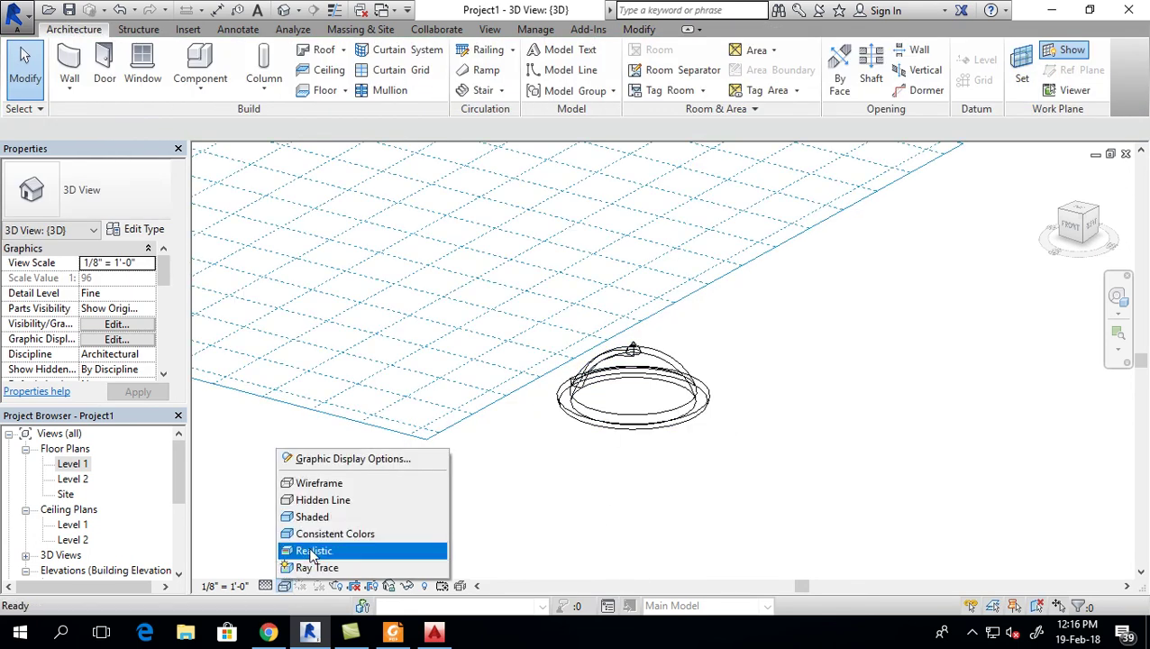
left_click(302, 547)
left_click(649, 360)
scroll(649, 361, "up", 2)
- Orbit around the shaded dome roof to inspect it from behind and front
middle_click_drag(680, 492, 739, 451)
left_click(741, 441)
left_click(848, 339)
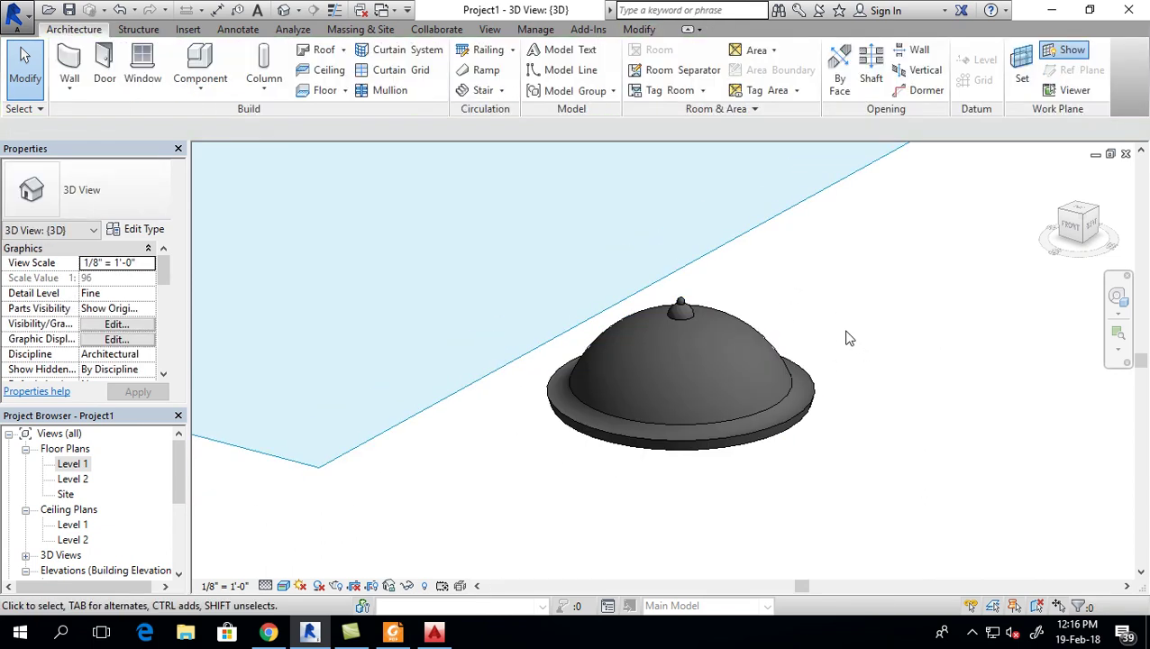
middle_click_drag(858, 470, 529, 447, "shift")
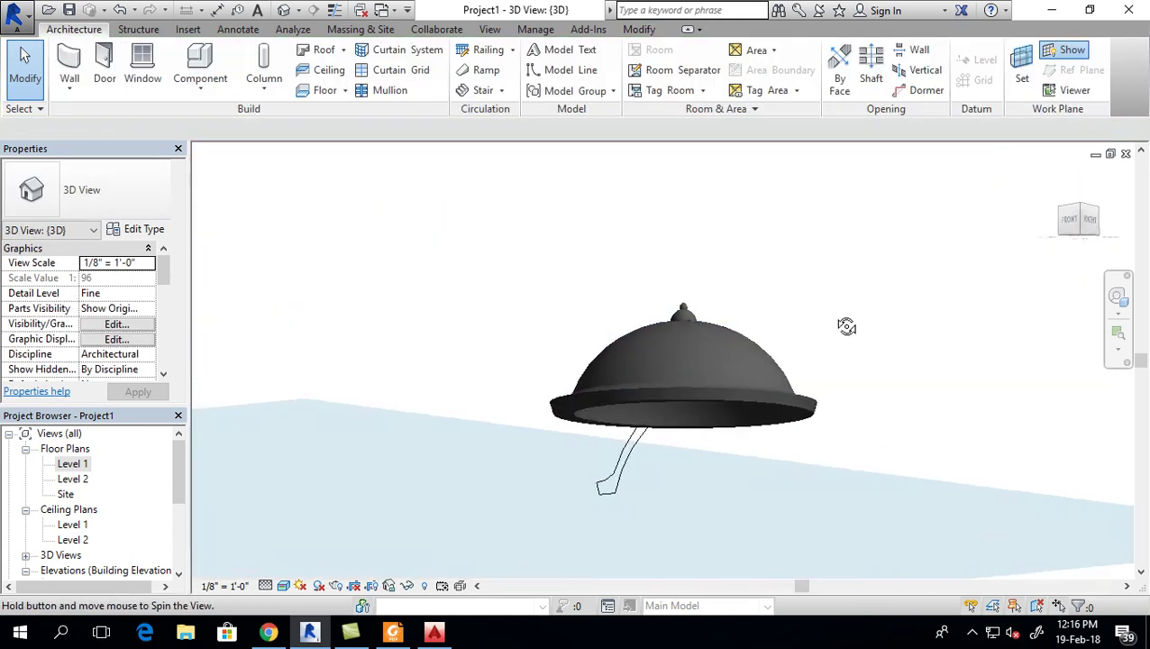
middle_click_drag(528, 447, 902, 462, "shift")
left_click(723, 439)
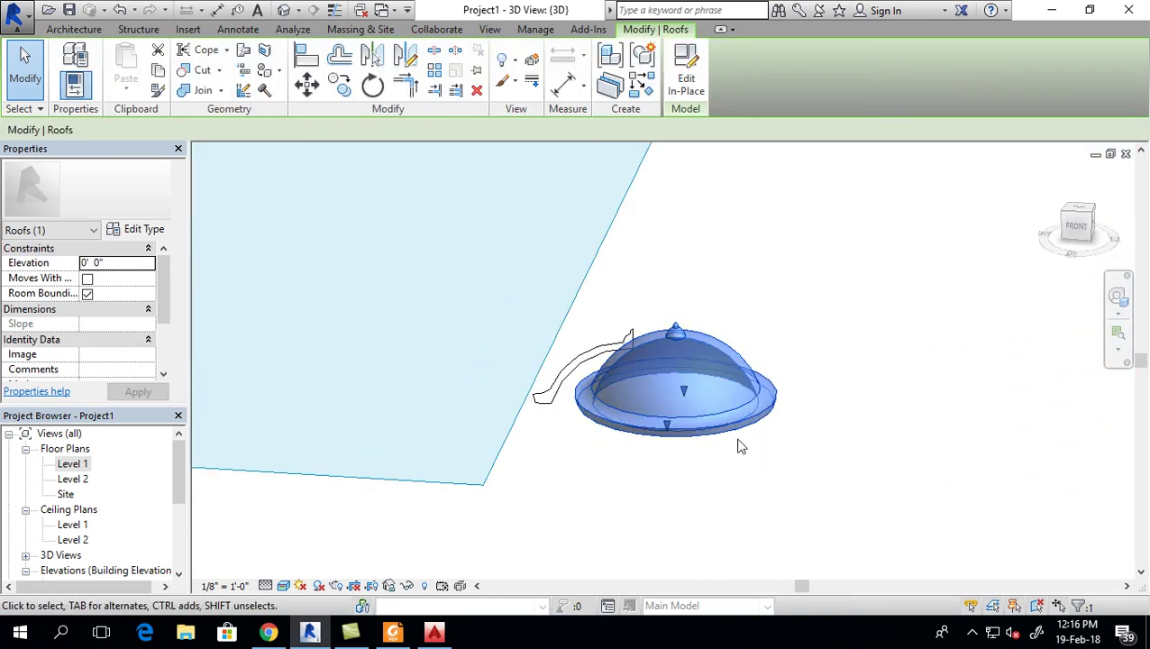
- Copy the dome roof and paste it aligned to Level 2
left_click(886, 288)
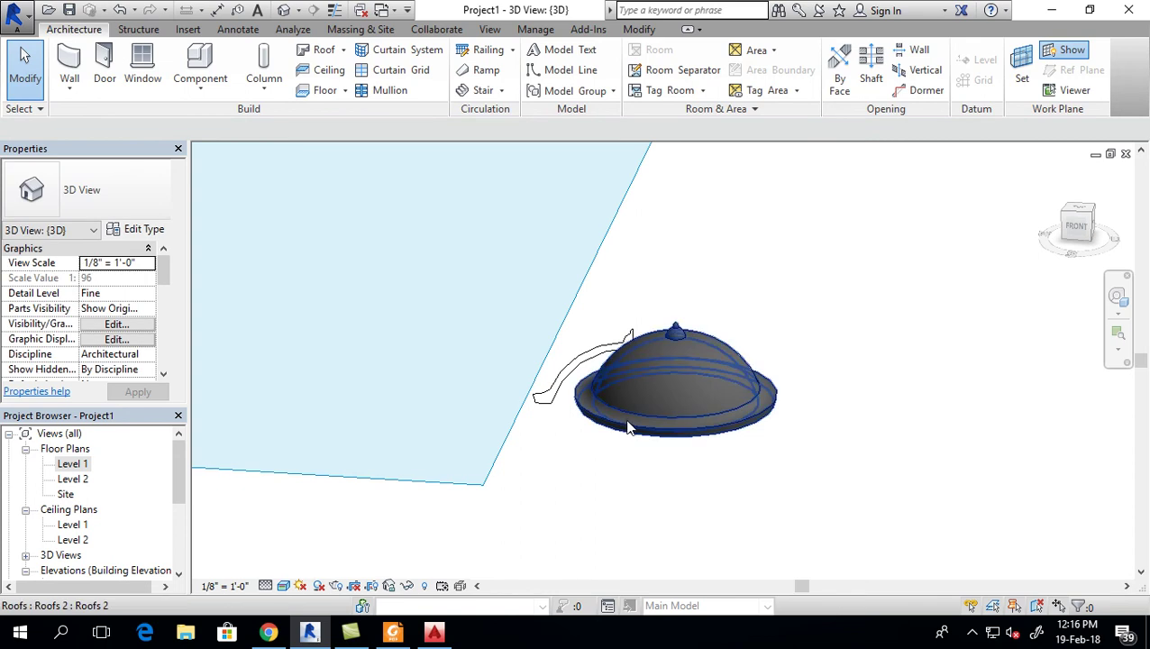
left_click(628, 428)
left_click(159, 72)
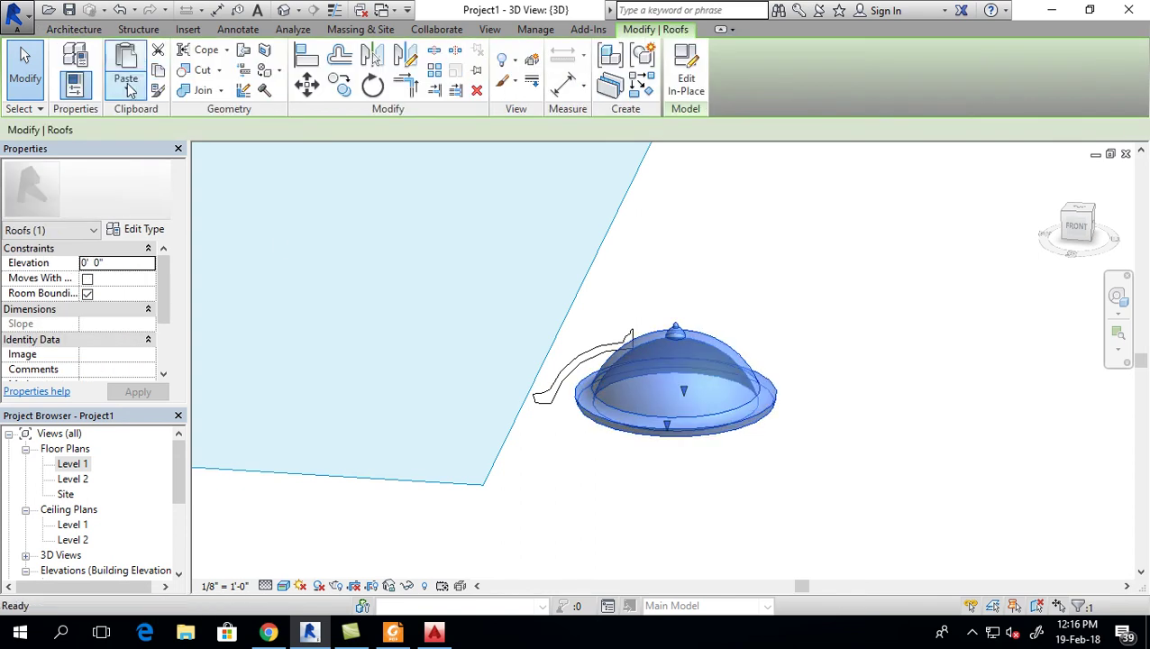
left_click(127, 92)
left_click(189, 154)
left_click(485, 214)
left_click(562, 430)
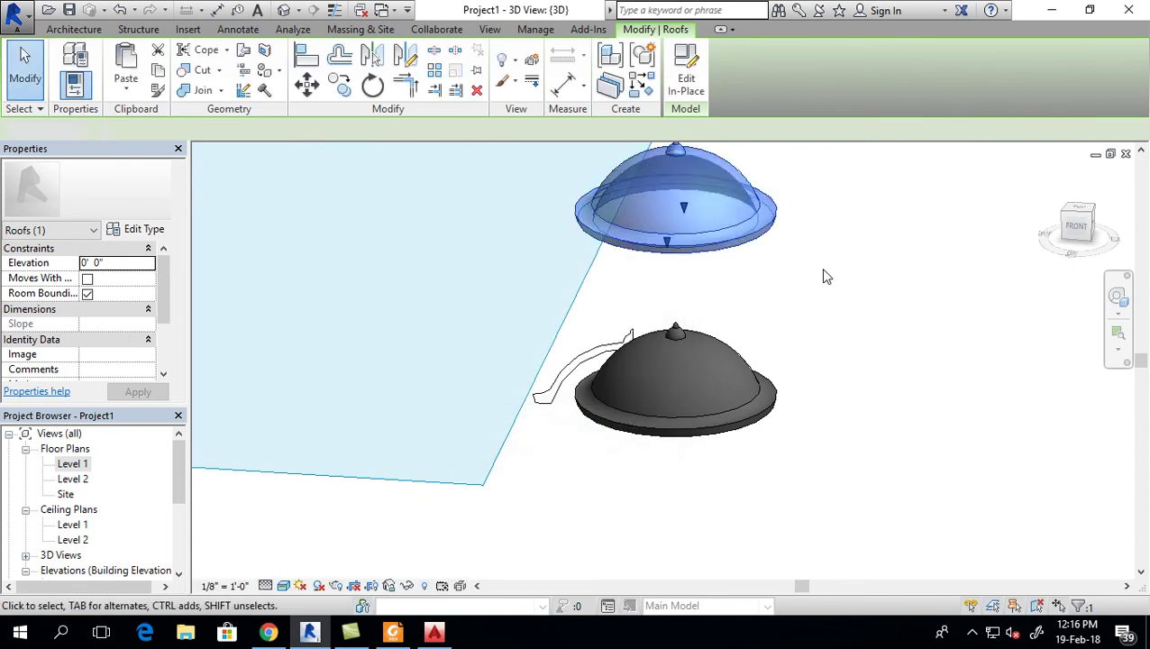
- Delete the original lower roof and select the Level 2 copy
left_click(820, 267)
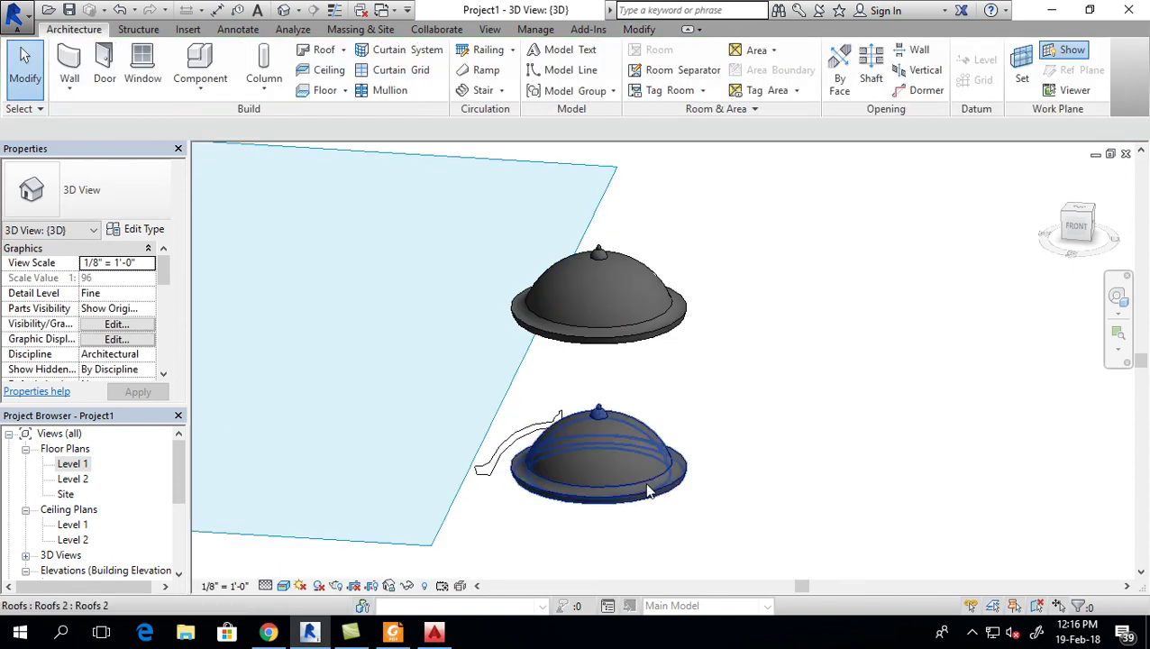
left_click(636, 467)
key("Delete")
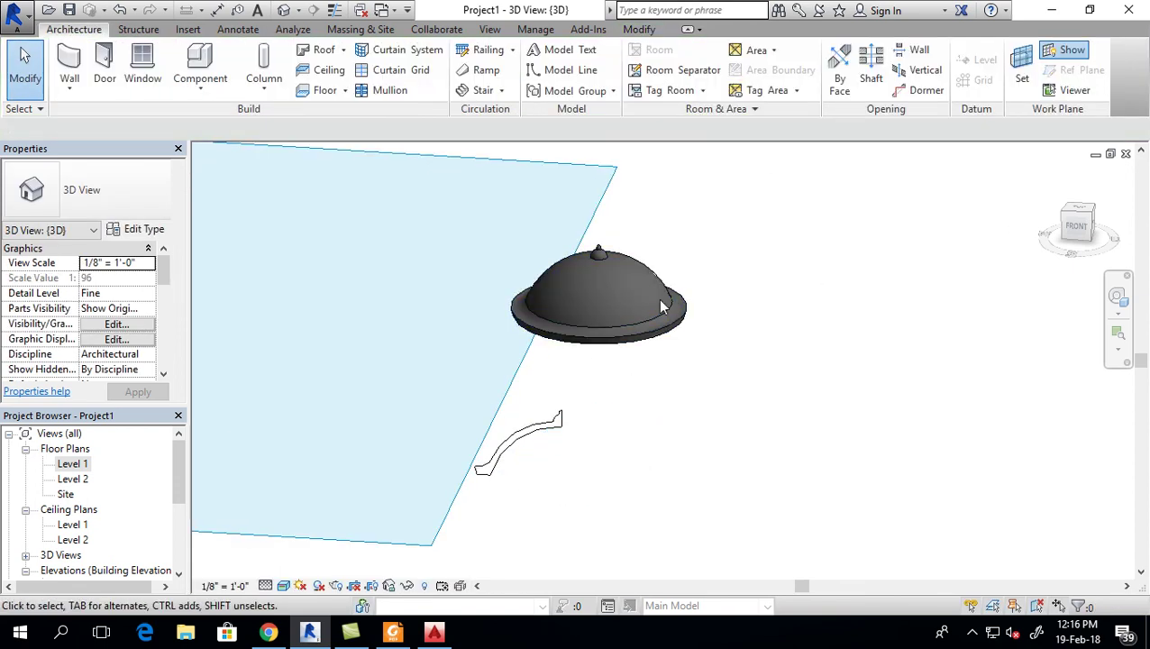
left_click(642, 330)
scroll(564, 243, "down", 2)
scroll(564, 243, "down", 2)
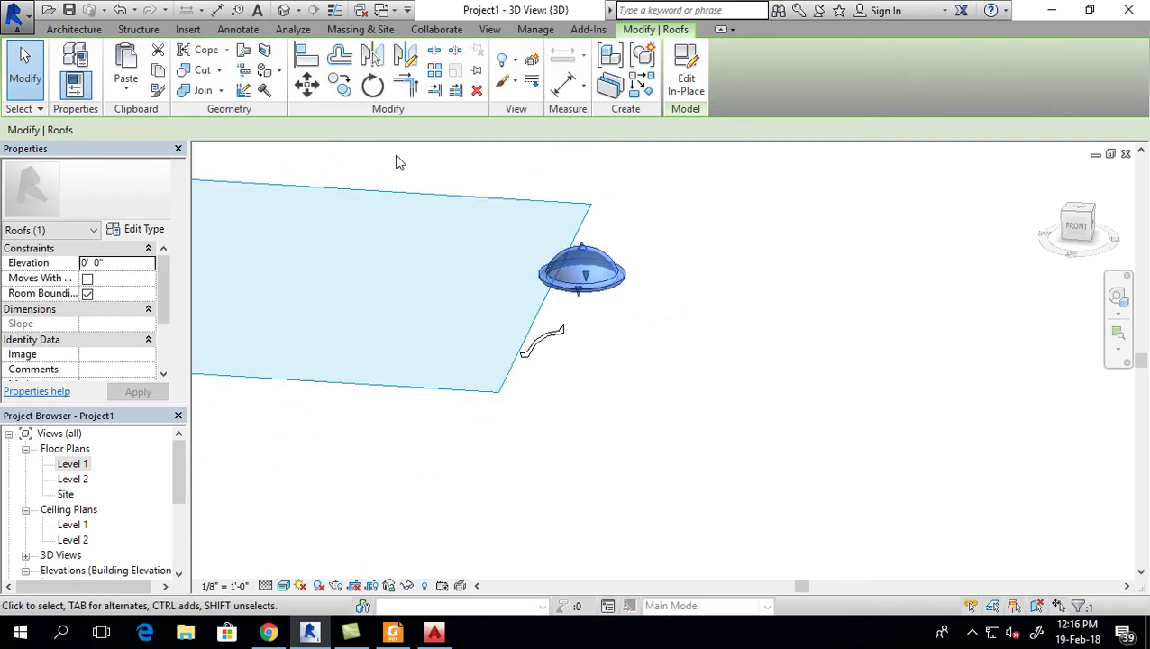
- Move the roof to a new position in the Level 2 floor plan
double_click(87, 483)
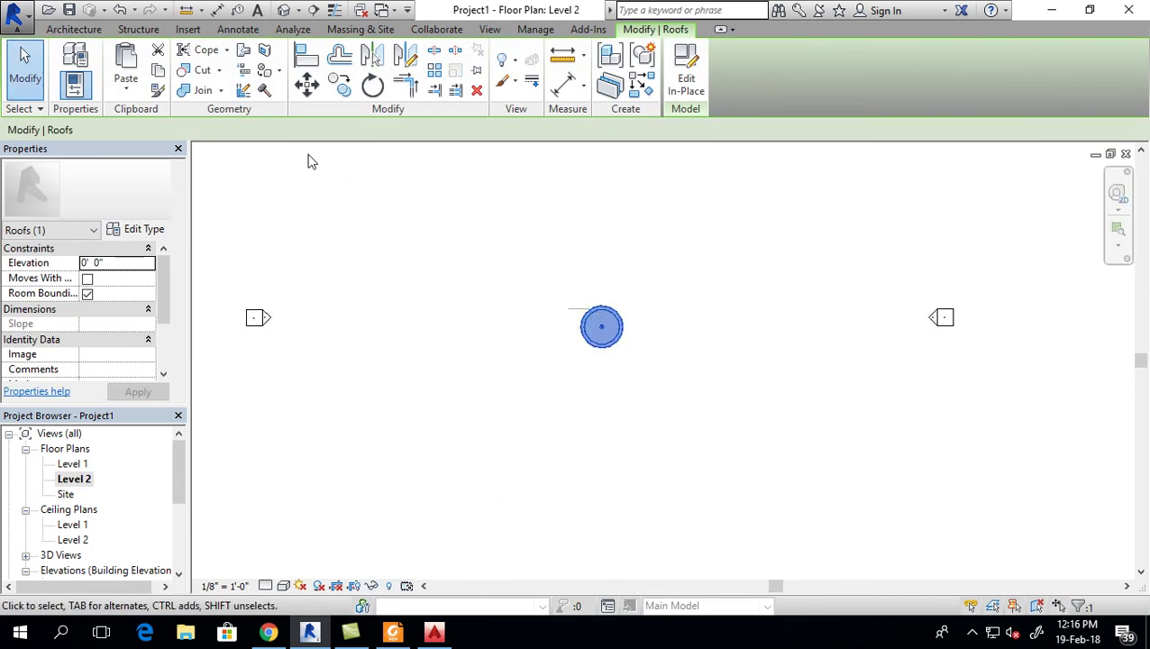
left_click(79, 30)
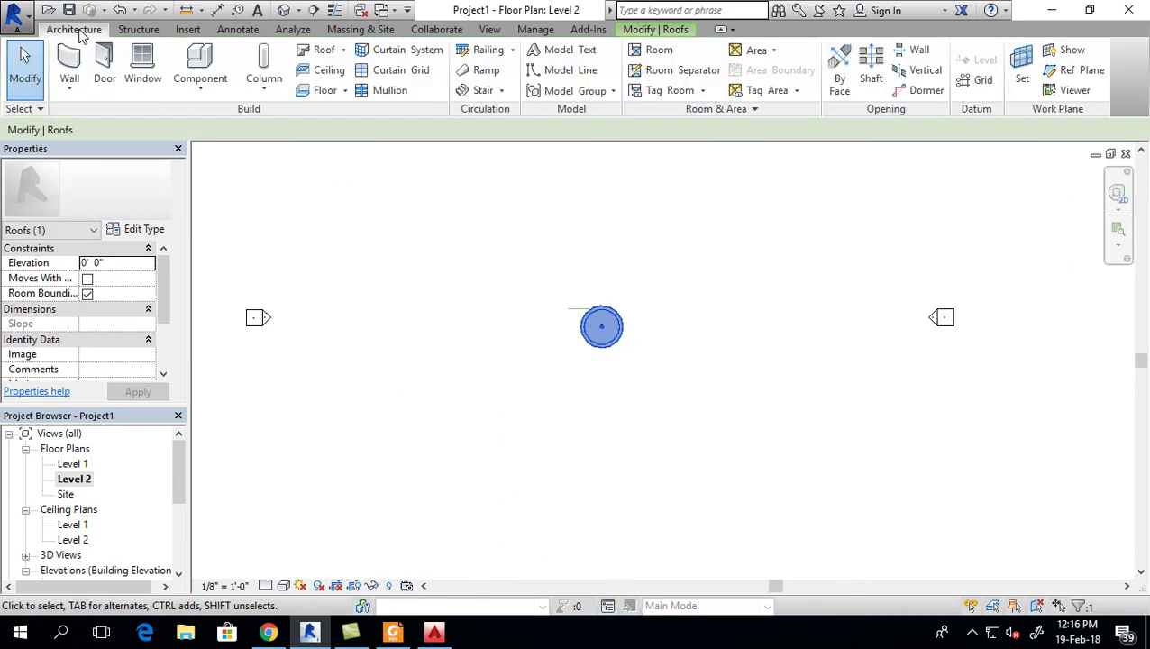
left_click(643, 30)
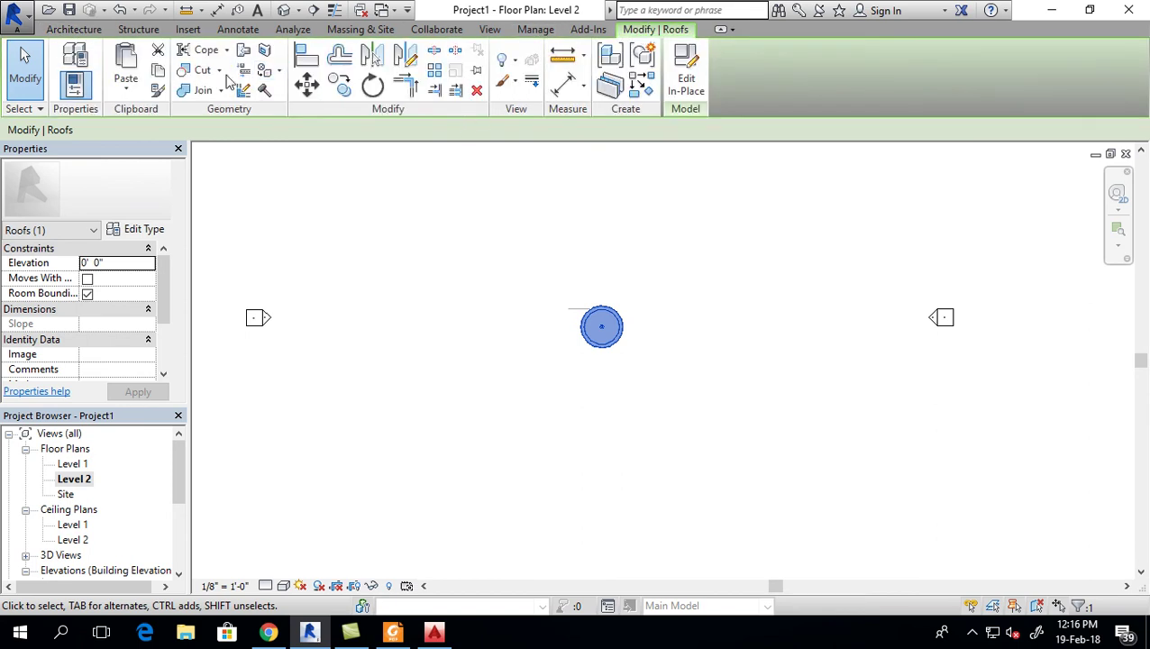
left_click(307, 86)
scroll(603, 332, "up", 2)
left_click(602, 313)
left_click(760, 313)
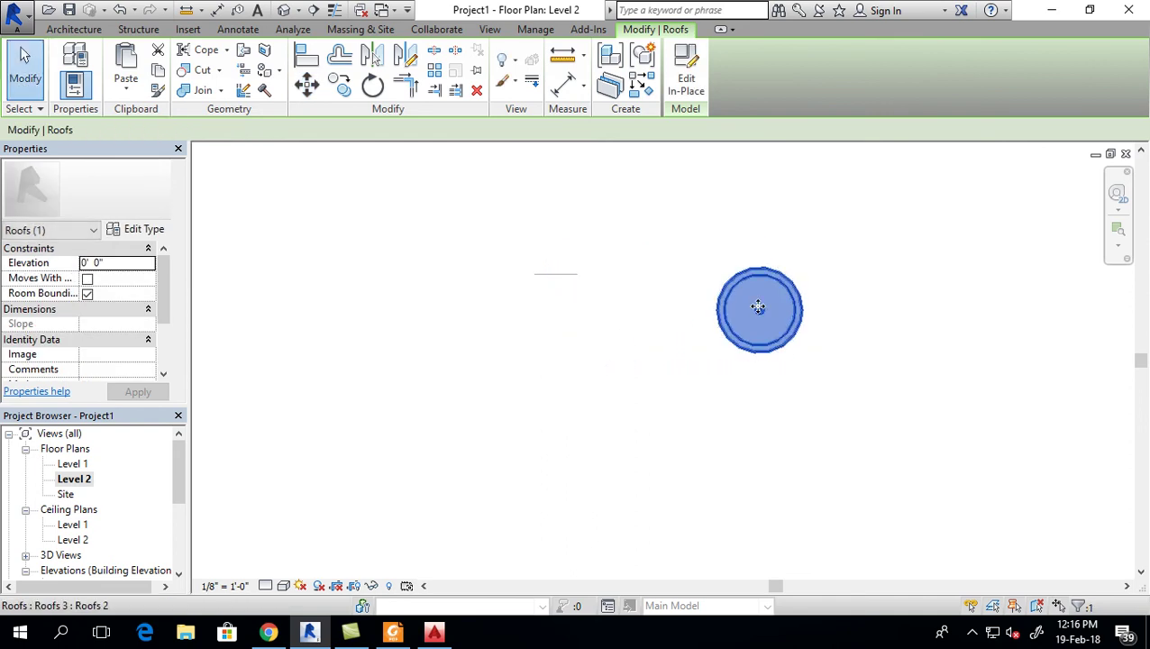
- Delete the imported Drawing1.dwg and view the dome up close in the default 3D view
left_click(552, 277)
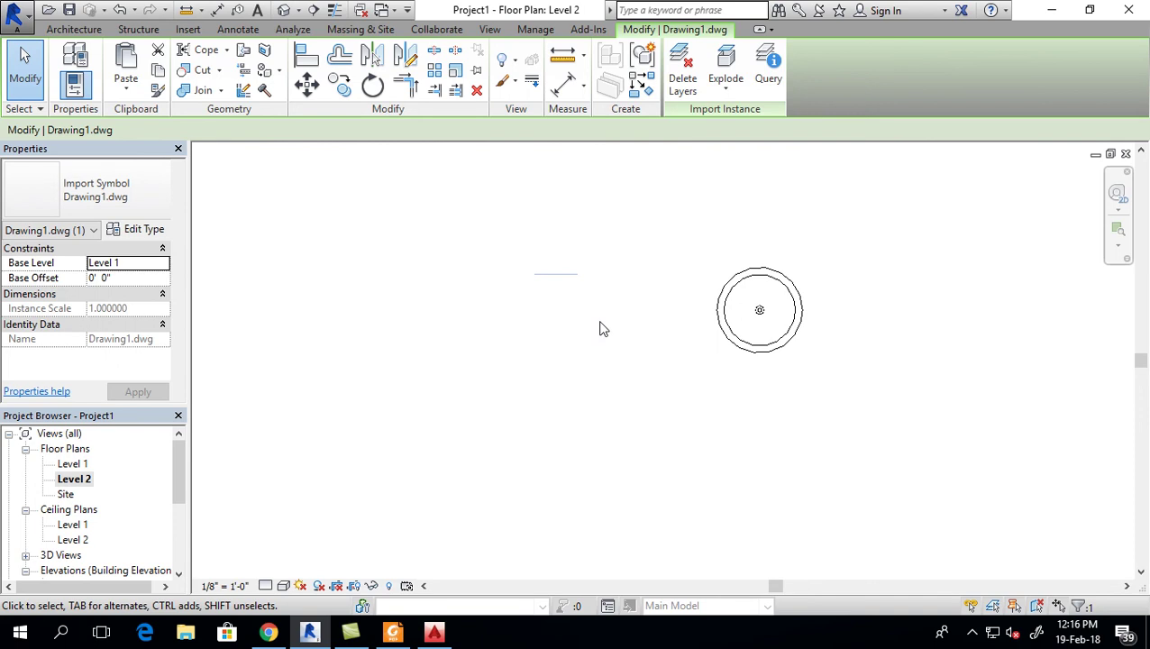
key("Delete")
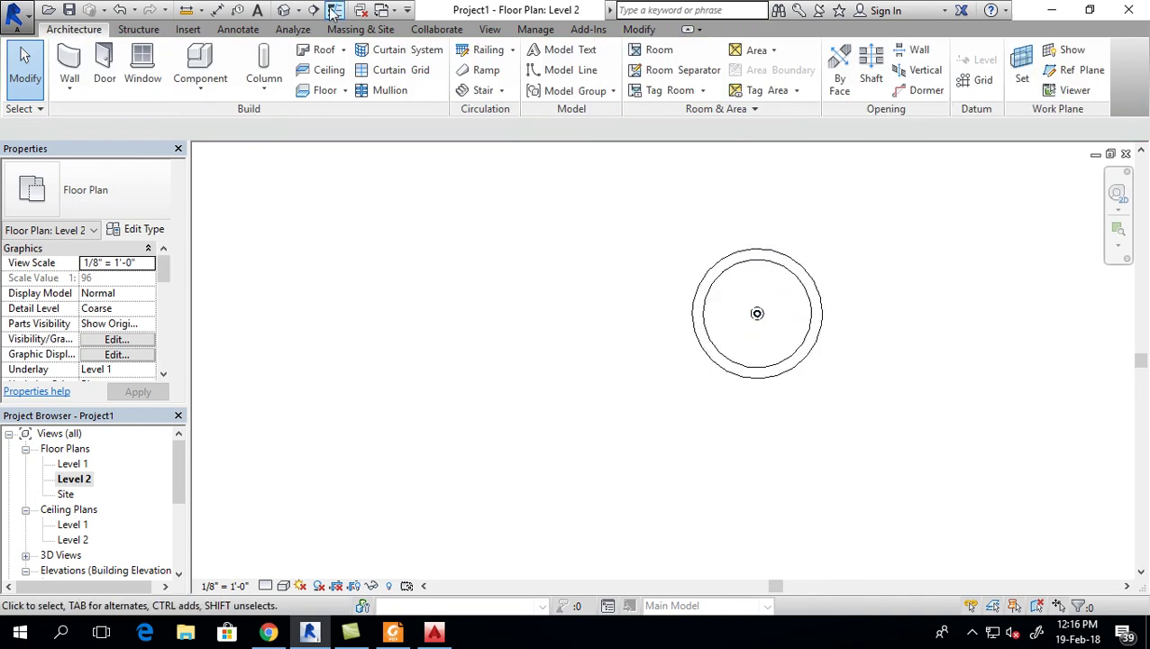
left_click(283, 15)
mouse_move(651, 298)
middle_mouse_down("shift")
mouse_move(760, 301)
mouse_move(596, 348)
middle_mouse_up("shift")
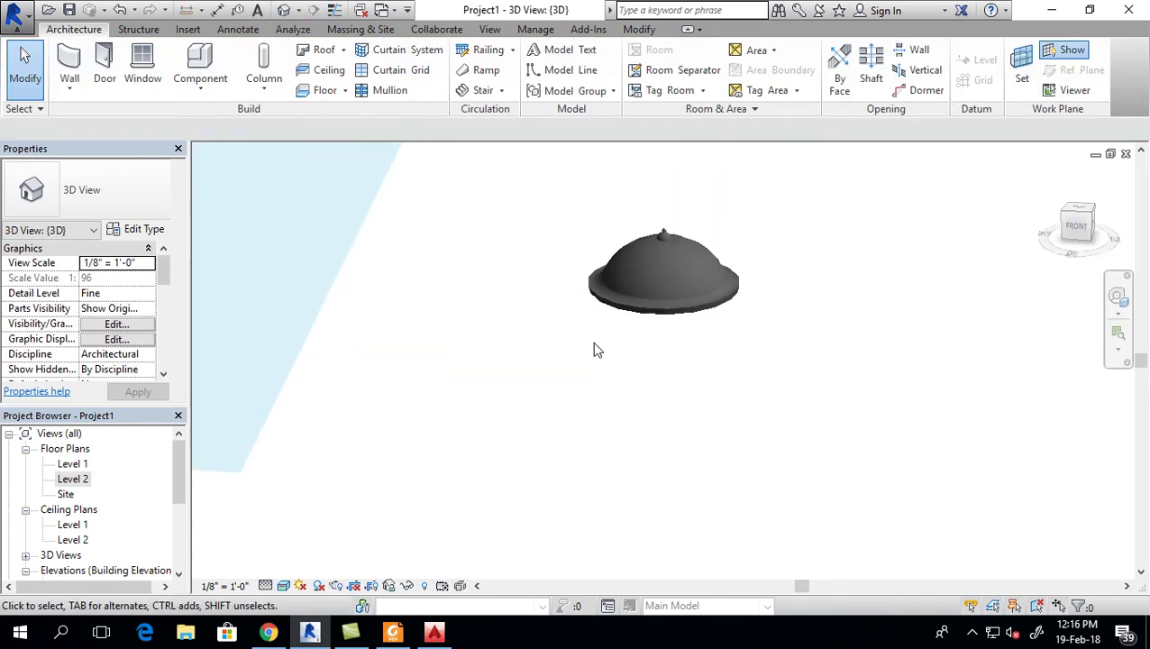
scroll(593, 346, "up", 3)
scroll(593, 345, "up", 2)
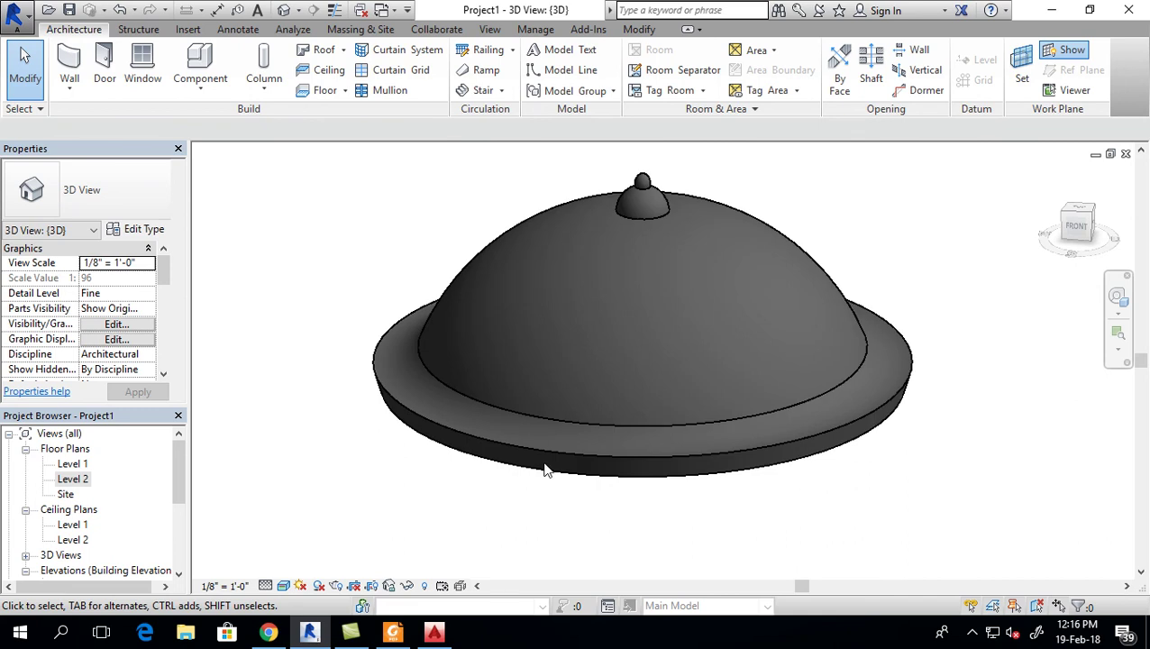